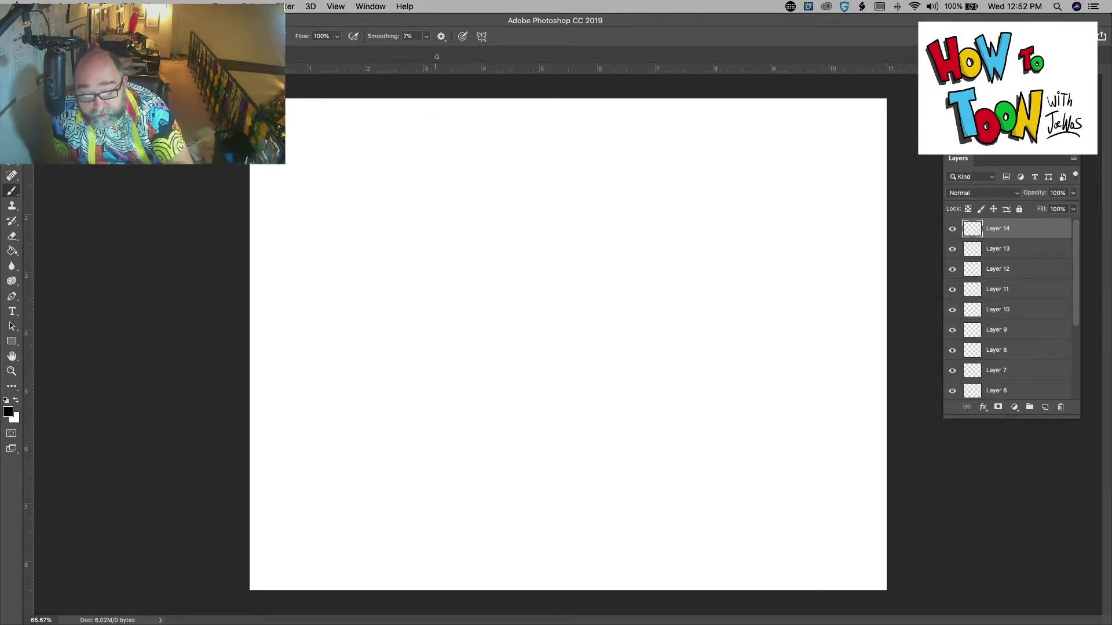
Step: Handwrite the characters "AJEUiOVmG.-" in black across the upper part of the blank canvas
mouse_move(457, 148)
left_mouse_down()
mouse_move(467, 115)
mouse_move(474, 147)
mouse_move(472, 136)
mouse_move(463, 140)
mouse_move(485, 146)
left_mouse_up()
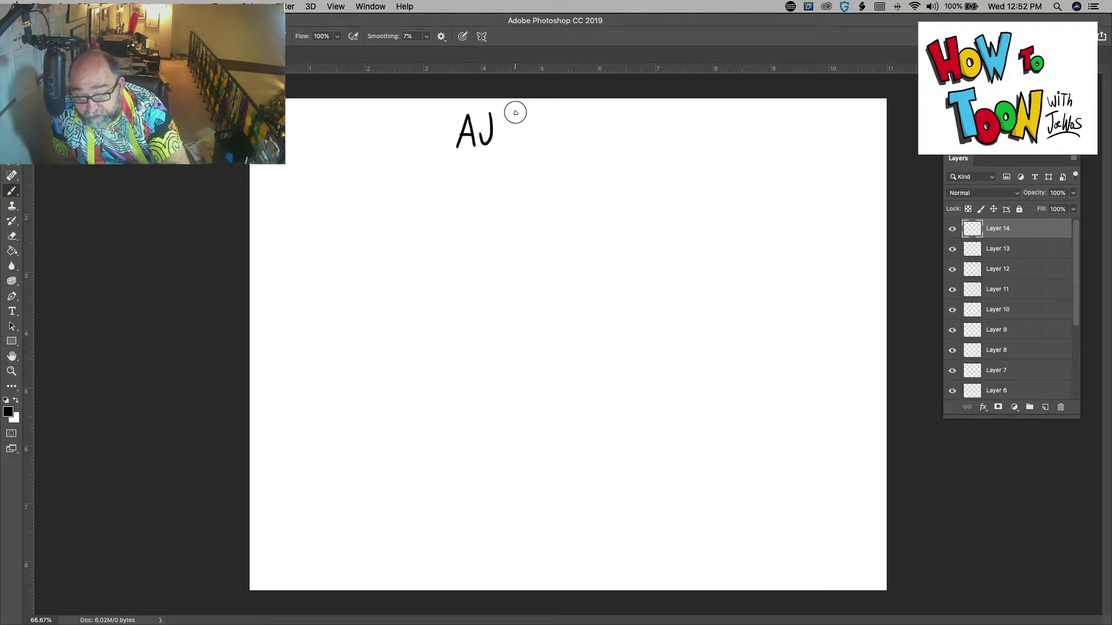
mouse_move(514, 111)
left_mouse_down()
mouse_move(499, 143)
mouse_move(524, 113)
mouse_move(529, 140)
mouse_move(551, 131)
mouse_move(548, 107)
mouse_move(573, 142)
mouse_move(582, 125)
mouse_move(568, 113)
mouse_move(595, 132)
mouse_move(644, 108)
mouse_move(633, 138)
mouse_move(682, 129)
left_mouse_up()
left_click(548, 105)
left_click(655, 137)
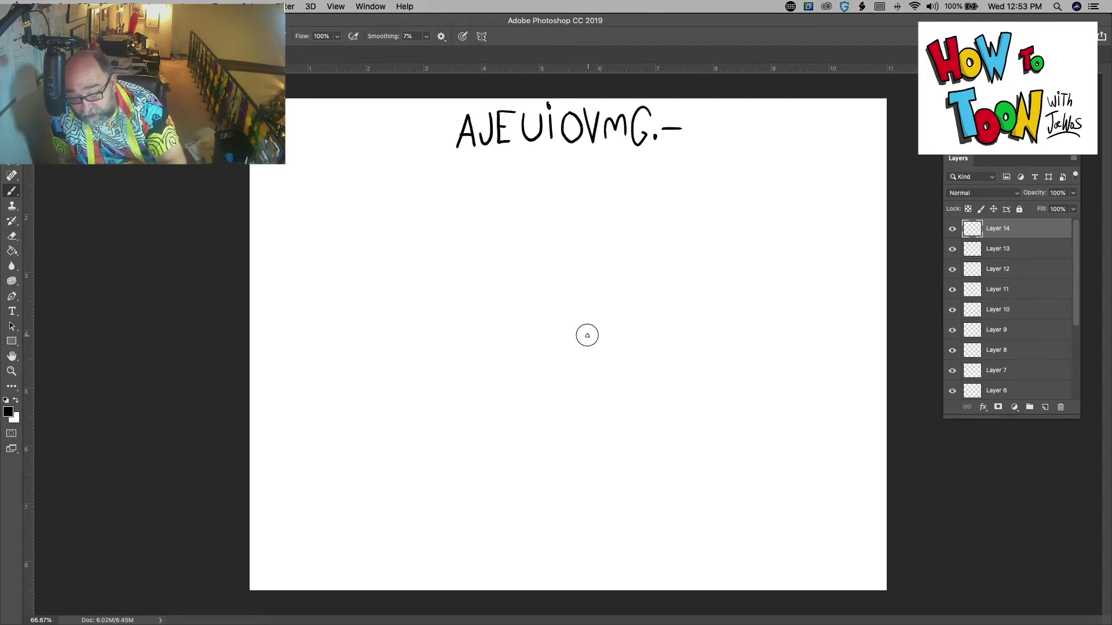
Step: Draw an A-shaped nose mid-canvas, two mirrored J curves below it for the mouth, and small E-shaped marks at the mouth's ends
mouse_move(587, 335)
left_mouse_down()
mouse_move(570, 299)
mouse_move(560, 330)
left_mouse_up()
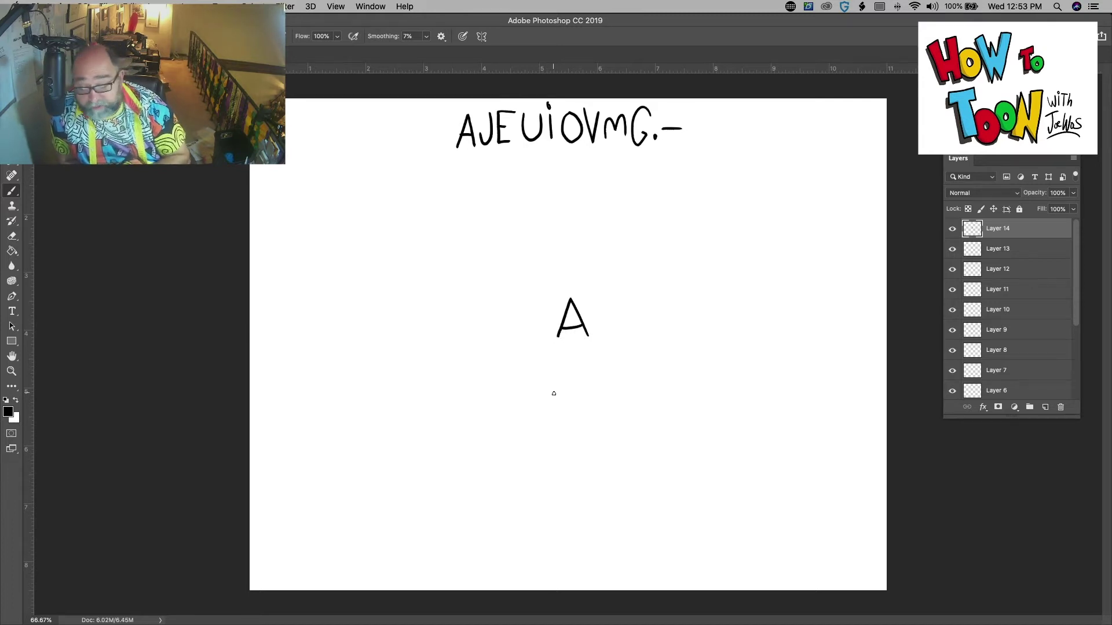
mouse_move(573, 328)
left_mouse_down()
mouse_move(565, 386)
mouse_move(540, 381)
left_mouse_up()
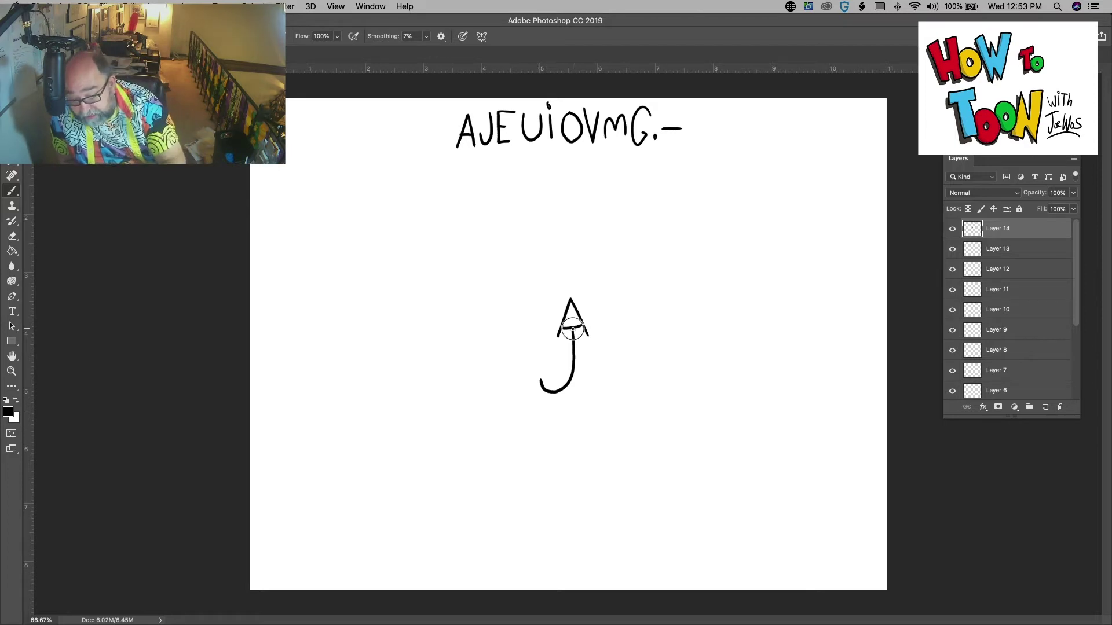
mouse_move(572, 330)
left_mouse_down()
mouse_move(579, 381)
mouse_move(599, 387)
mouse_move(607, 371)
left_mouse_up()
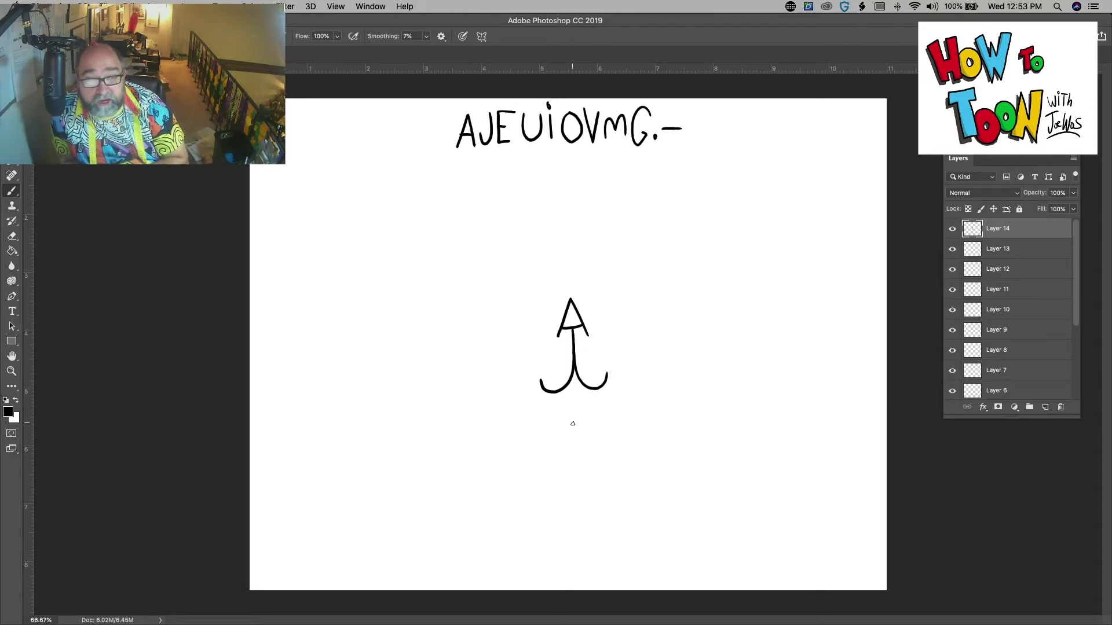
mouse_move(543, 374)
left_mouse_down()
mouse_move(530, 382)
mouse_move(536, 364)
left_mouse_up()
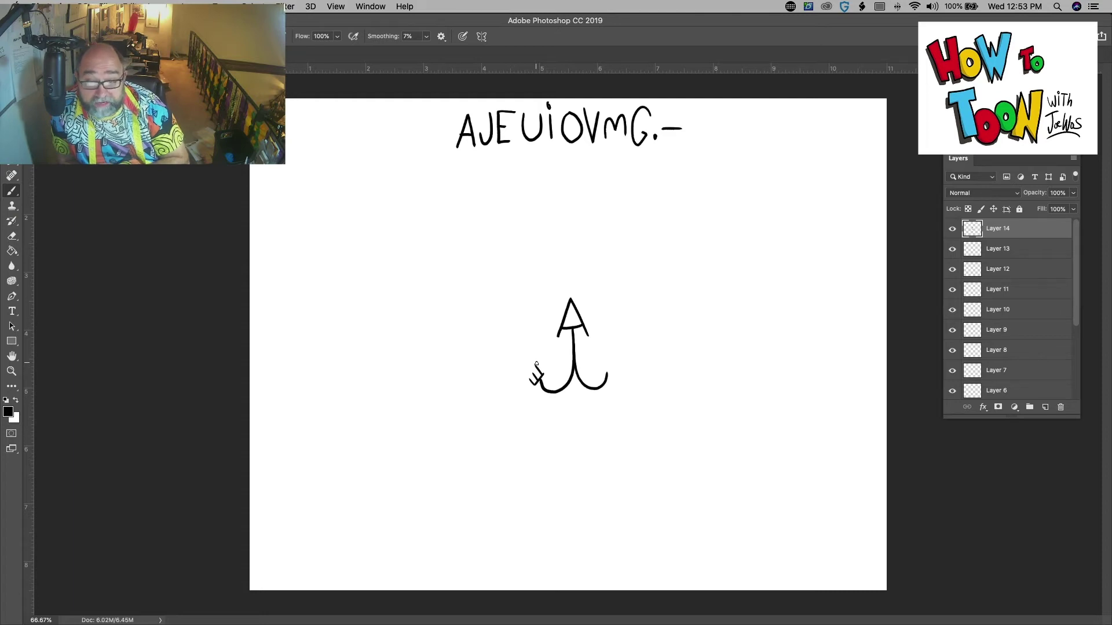
left_click_drag(601, 368, 612, 373)
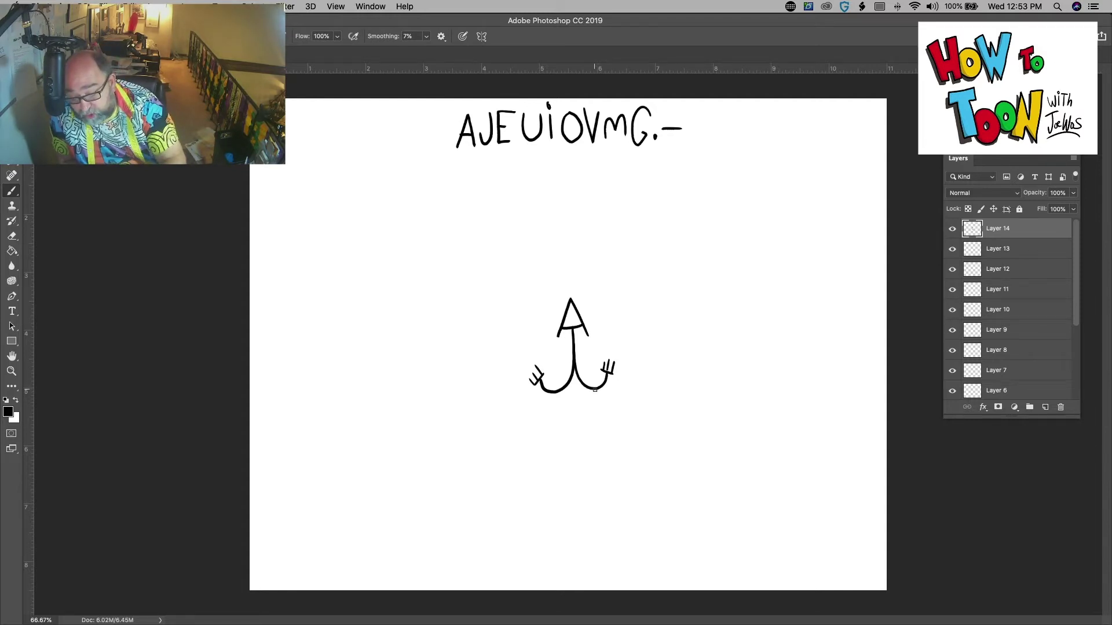
Step: Add U-shaped front teeth below the mouth with a vertical dividing line, and a short curved lip line underneath
mouse_move(595, 390)
left_mouse_down()
mouse_move(575, 423)
mouse_move(555, 398)
left_mouse_up()
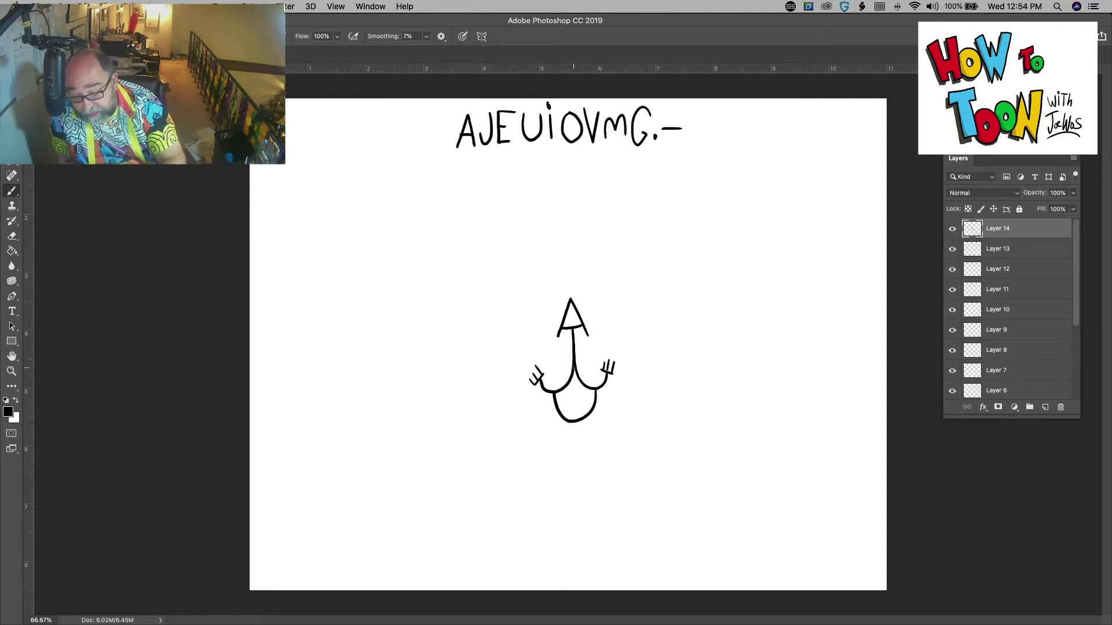
left_click_drag(573, 380, 574, 410)
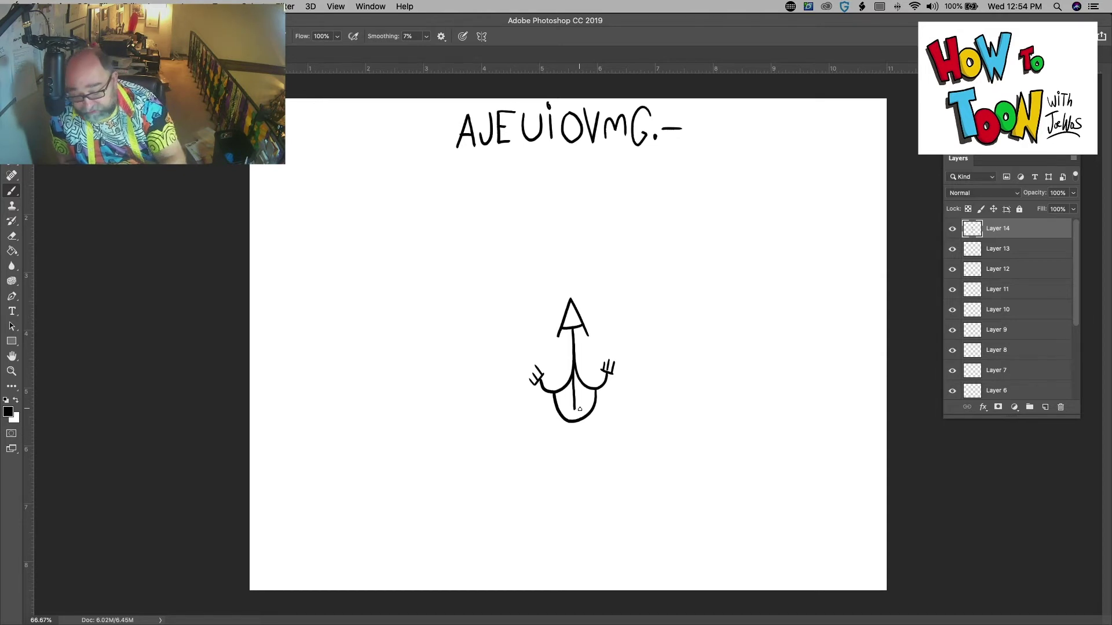
left_click_drag(586, 424, 566, 428)
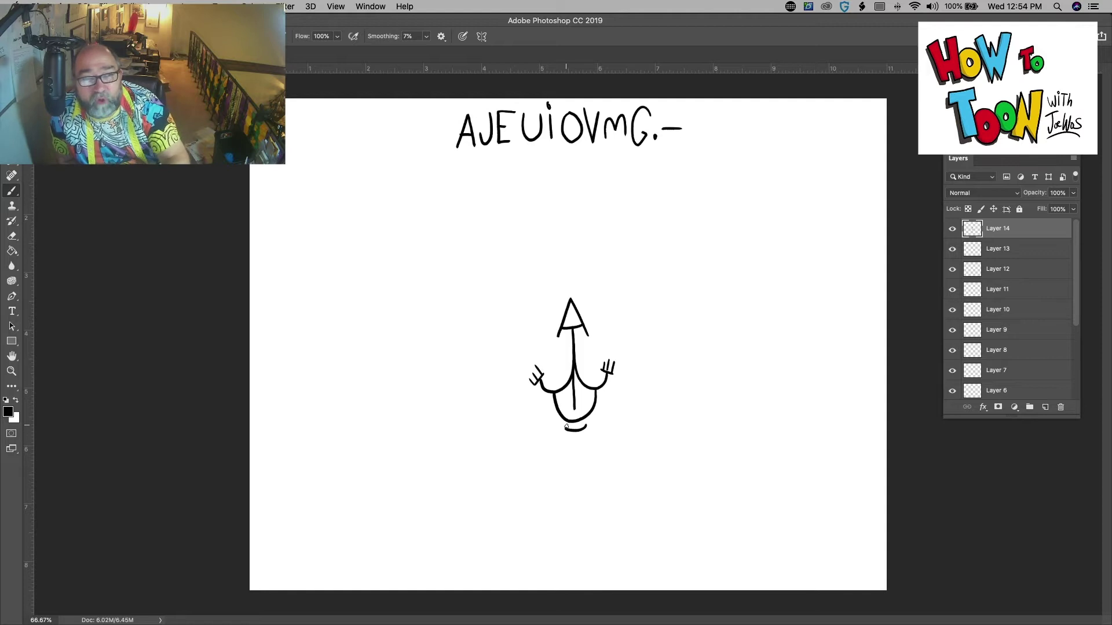
Step: Draw two tall oval eyes above the nose with small oval pupils, slanted V-shaped eyebrows and a zigzag tuft of hair
mouse_move(565, 302)
left_mouse_down()
mouse_move(563, 259)
mouse_move(548, 236)
mouse_move(529, 262)
mouse_move(527, 296)
mouse_move(544, 317)
mouse_move(564, 311)
mouse_move(569, 236)
mouse_move(591, 237)
mouse_move(603, 277)
mouse_move(591, 306)
mouse_move(574, 309)
mouse_move(569, 297)
left_mouse_up()
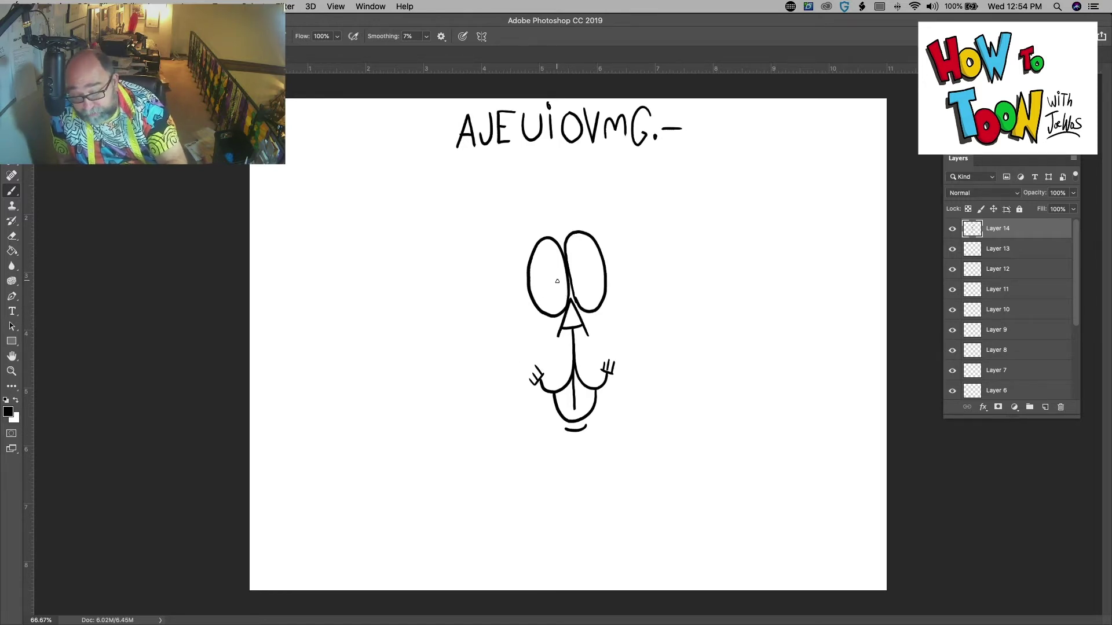
mouse_move(560, 277)
left_mouse_down()
mouse_move(559, 293)
mouse_move(556, 280)
mouse_move(560, 292)
mouse_move(580, 287)
mouse_move(576, 278)
left_mouse_up()
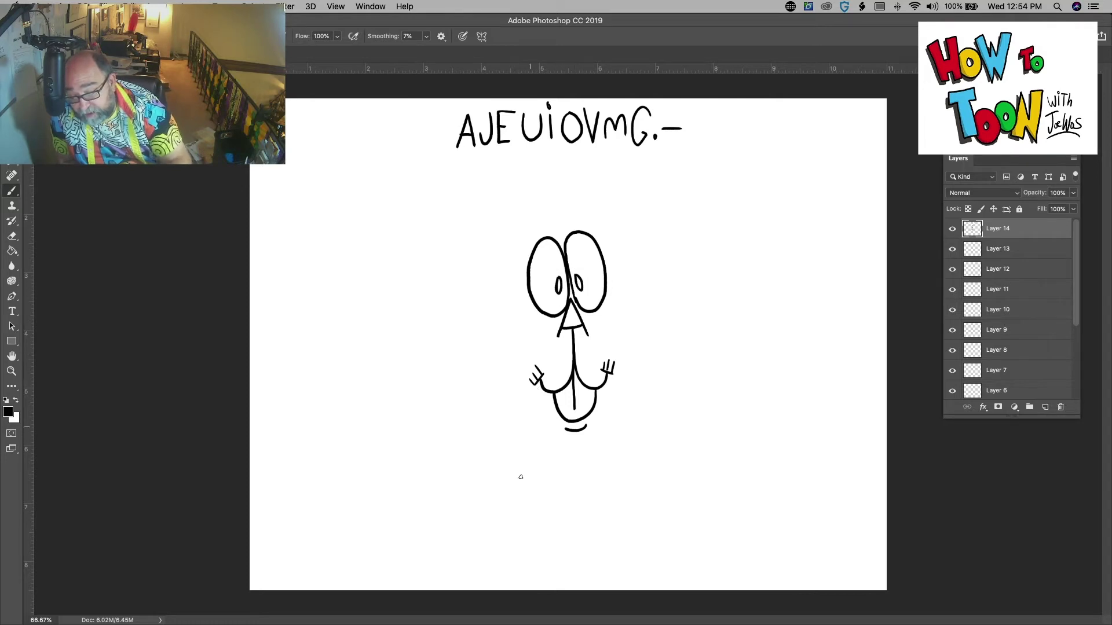
mouse_move(550, 216)
left_mouse_down()
mouse_move(516, 256)
mouse_move(533, 225)
mouse_move(605, 236)
mouse_move(575, 215)
left_mouse_up()
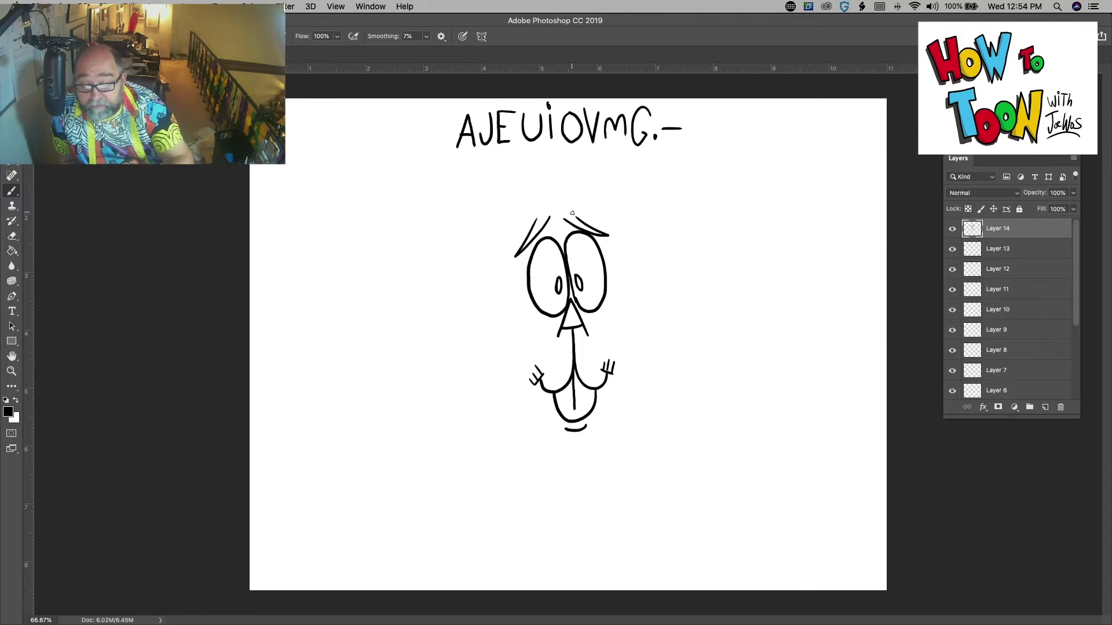
mouse_move(499, 216)
left_mouse_down()
mouse_move(533, 174)
mouse_move(523, 201)
mouse_move(554, 174)
mouse_move(567, 177)
mouse_move(557, 197)
mouse_move(605, 186)
mouse_move(612, 199)
mouse_move(601, 204)
mouse_move(637, 228)
mouse_move(606, 208)
mouse_move(630, 232)
left_mouse_up()
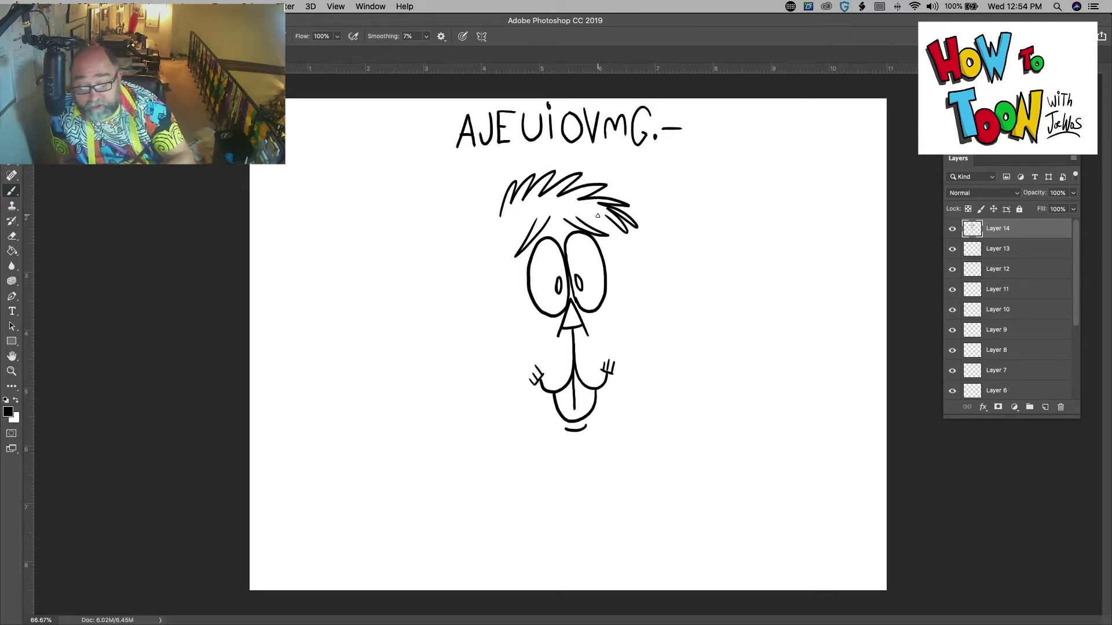
Step: Draw a long drooping rabbit ear on each side of the head, with short crease lines where the ears meet the face
mouse_move(500, 219)
left_mouse_down()
mouse_move(487, 203)
mouse_move(437, 206)
mouse_move(399, 387)
mouse_move(408, 446)
mouse_move(478, 232)
mouse_move(501, 236)
left_mouse_up()
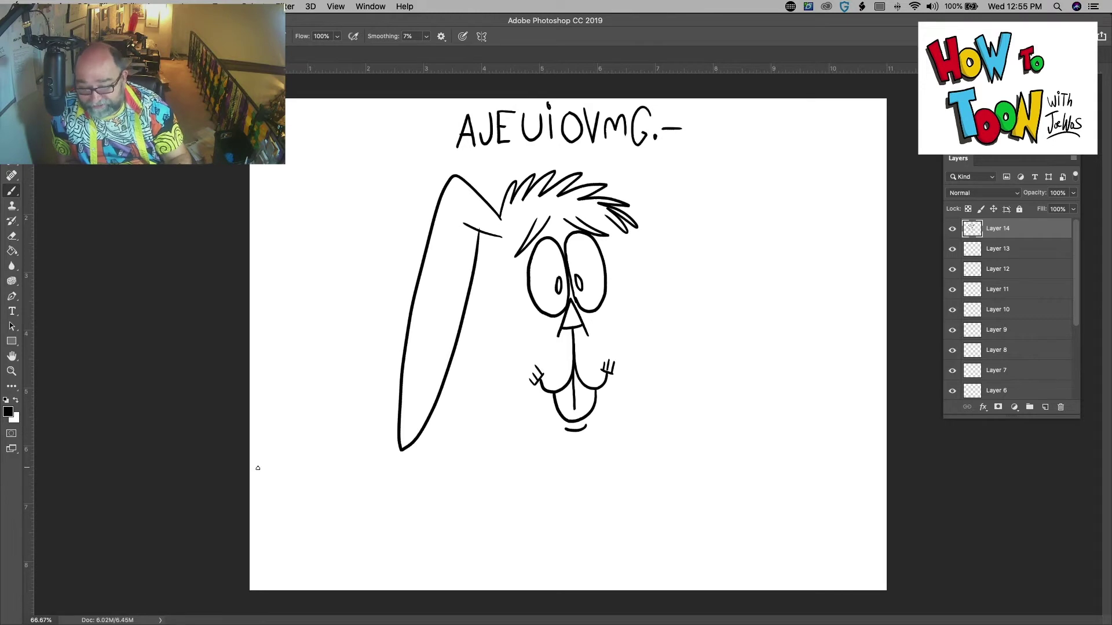
left_click_drag(499, 250, 478, 261)
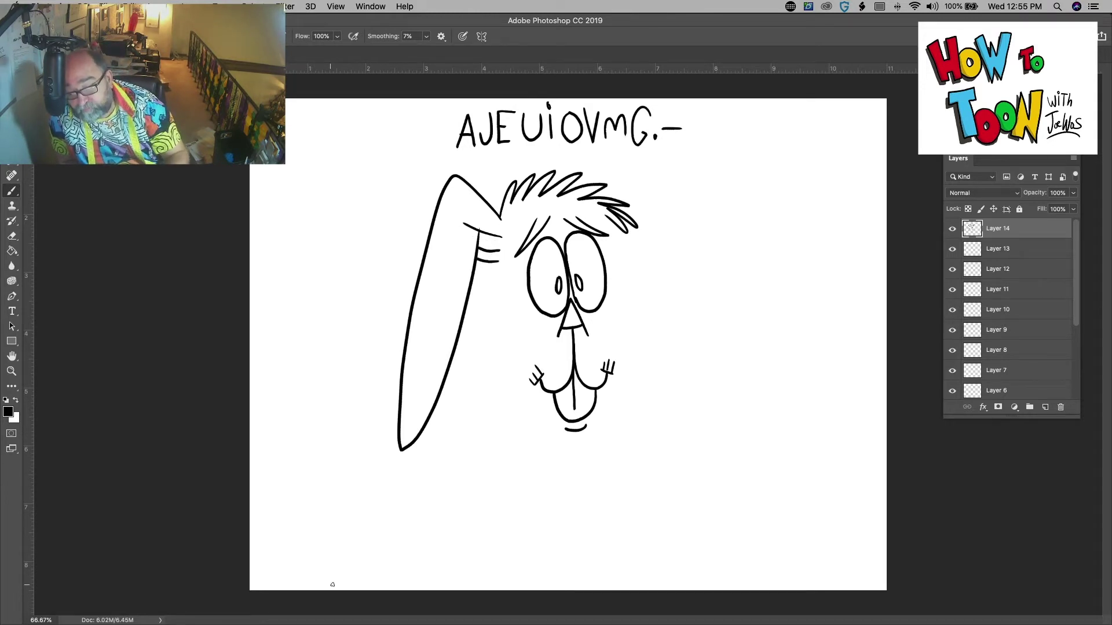
mouse_move(621, 200)
left_mouse_down()
mouse_move(666, 161)
mouse_move(724, 317)
mouse_move(752, 489)
mouse_move(653, 293)
mouse_move(638, 237)
mouse_move(621, 249)
mouse_move(627, 271)
left_mouse_up()
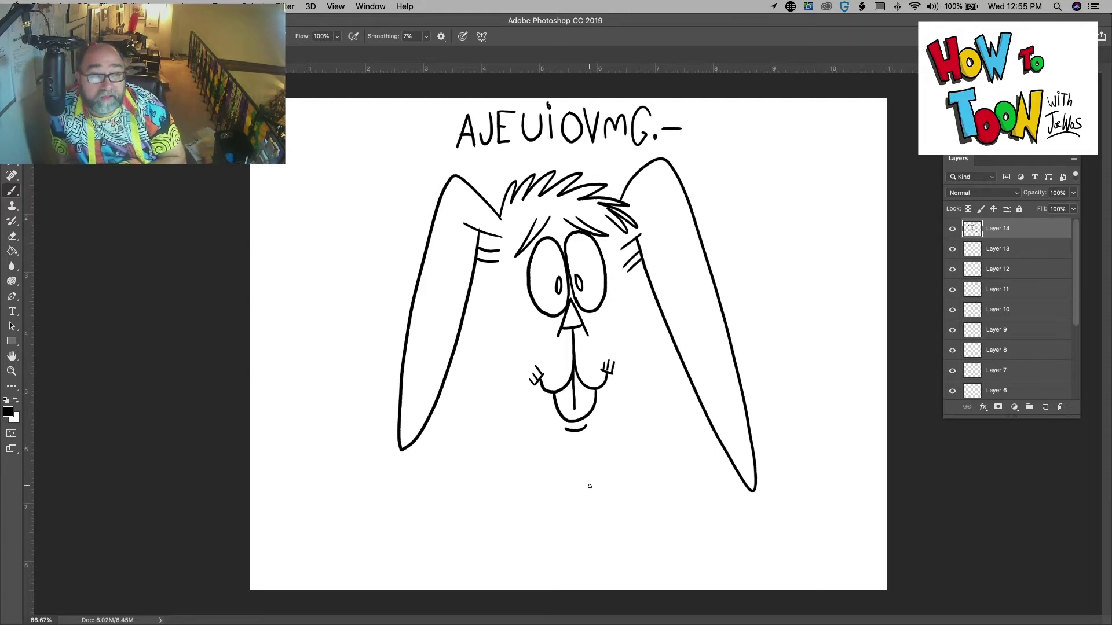
Step: Outline both sides of the rabbit's face with jagged fur edges and curve the jaw lines in toward the chin
mouse_move(627, 271)
left_mouse_down()
mouse_move(655, 348)
mouse_move(694, 401)
left_mouse_up()
mouse_move(692, 400)
left_mouse_down()
mouse_move(672, 397)
mouse_move(605, 434)
left_mouse_up()
mouse_move(494, 331)
left_mouse_down()
mouse_move(449, 431)
mouse_move(534, 436)
left_mouse_up()
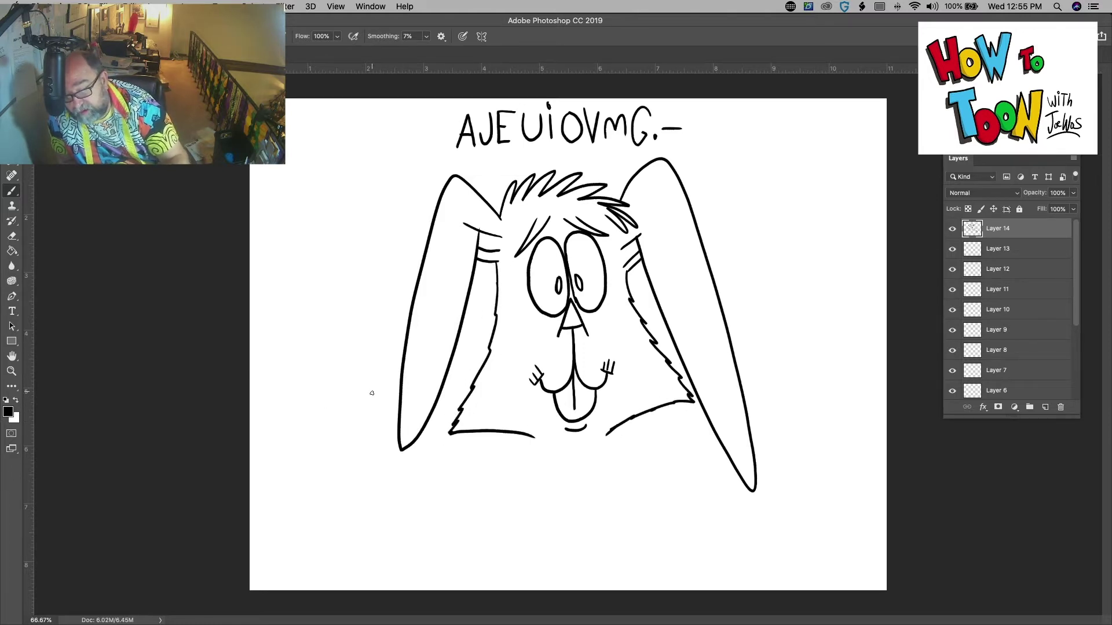
Step: Draw two long whiskers on each side of the rabbit's nose, extending across the ears
mouse_move(696, 280)
left_mouse_down()
mouse_move(628, 307)
mouse_move(718, 323)
left_mouse_up()
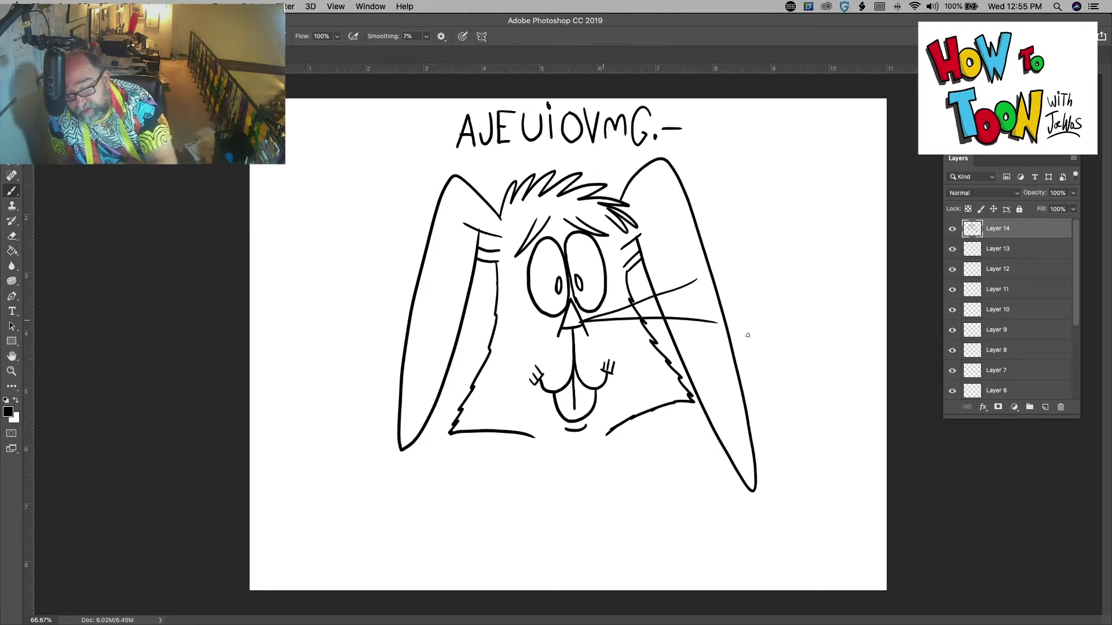
left_click_drag(413, 306, 553, 327)
left_click_drag(556, 327, 400, 352)
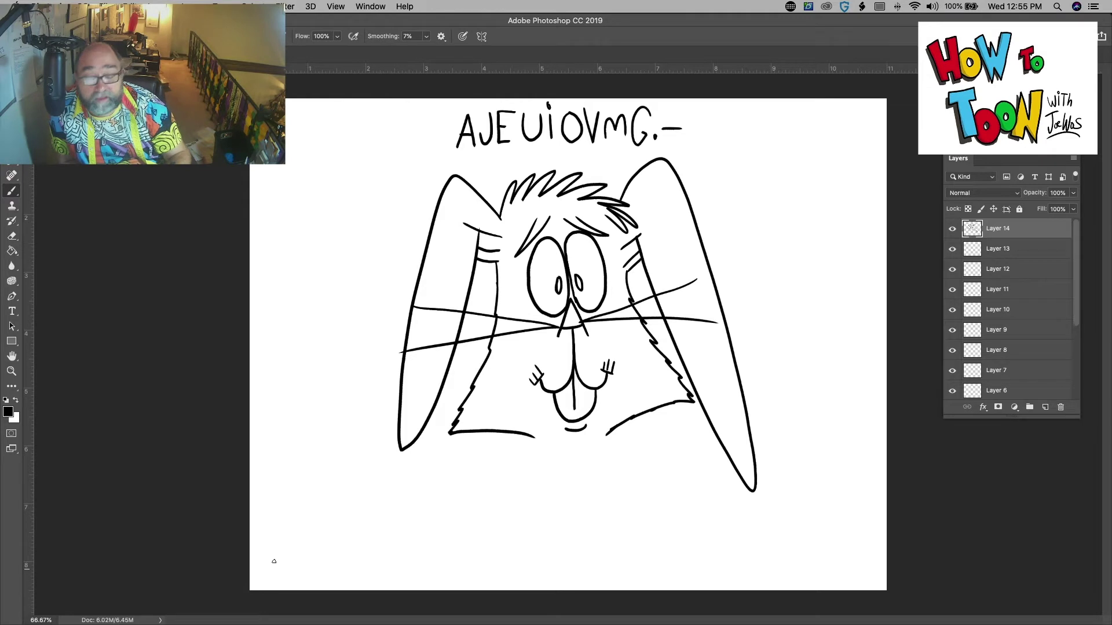
Step: Draw a bow tie with a round knot and fold lines under the rabbit's chin, and sign the drawing at its lower right
mouse_move(577, 447)
left_mouse_down()
mouse_move(569, 460)
mouse_move(577, 449)
mouse_move(519, 450)
mouse_move(531, 488)
mouse_move(556, 459)
mouse_move(573, 464)
mouse_move(635, 429)
mouse_move(611, 485)
mouse_move(582, 463)
left_mouse_up()
left_click_drag(585, 461, 623, 456)
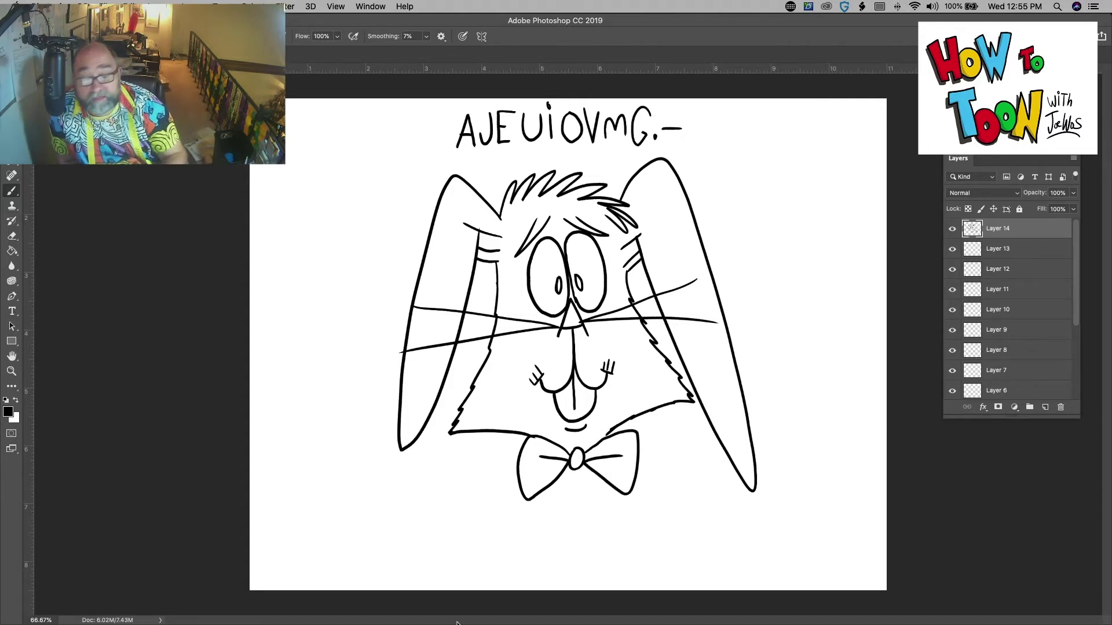
mouse_move(684, 494)
left_mouse_down()
mouse_move(643, 503)
mouse_move(716, 505)
mouse_move(632, 563)
left_mouse_up()
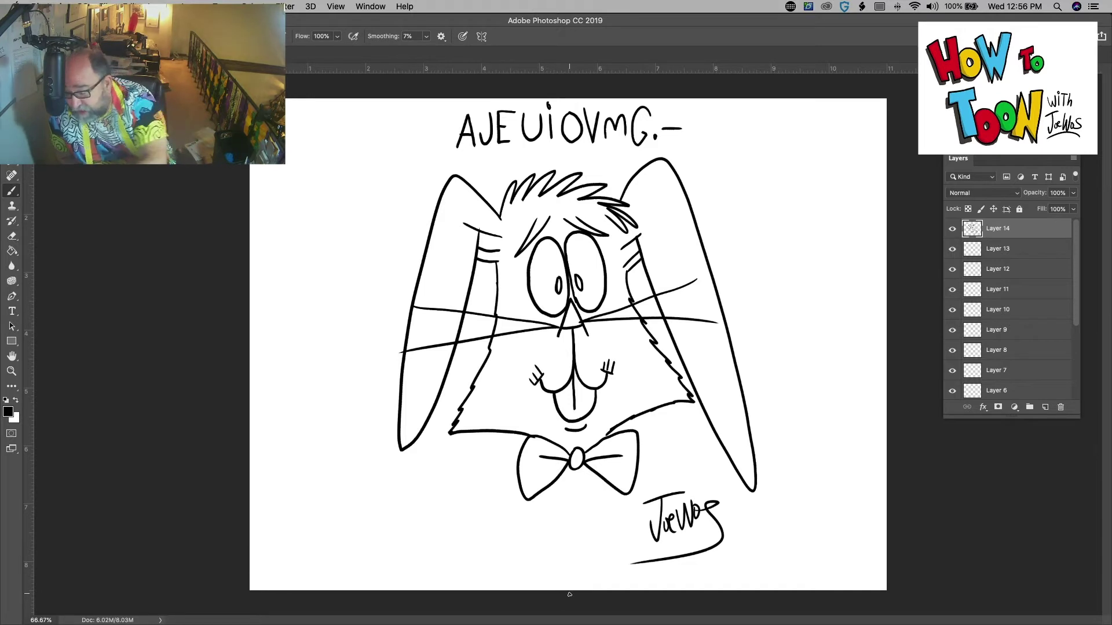
Step: Hide Layer 14, make Layer 13 active, and handwrite "OWL" in the upper part of the canvas
left_click(952, 231)
left_click(971, 249)
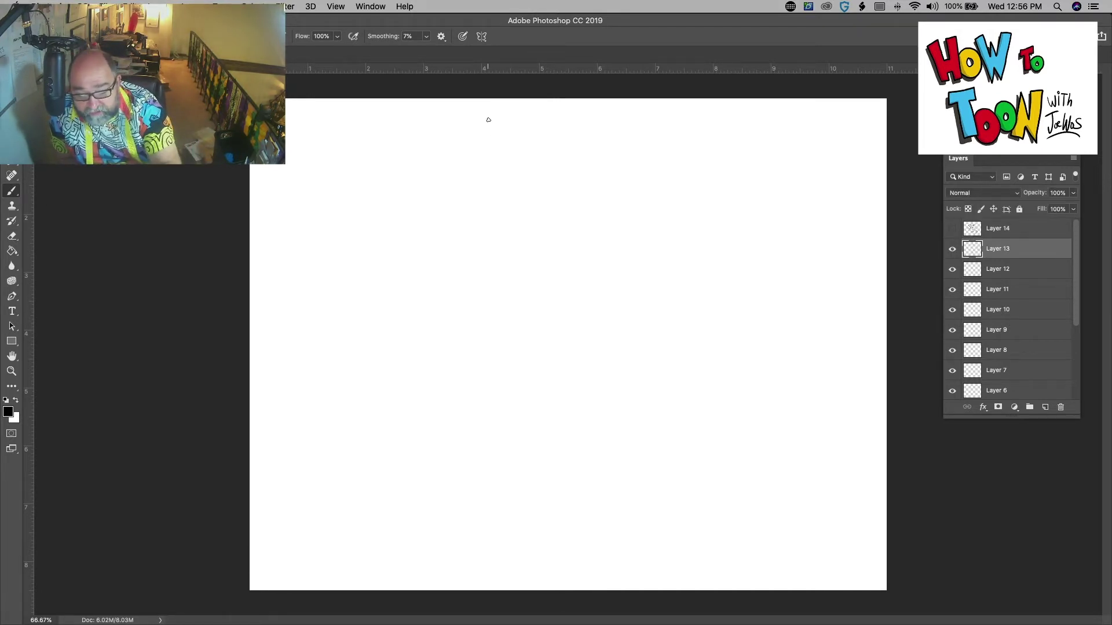
mouse_move(488, 119)
left_mouse_down()
mouse_move(510, 156)
mouse_move(497, 172)
mouse_move(477, 168)
mouse_move(478, 128)
mouse_move(524, 161)
mouse_move(532, 140)
mouse_move(542, 167)
mouse_move(560, 129)
mouse_move(581, 166)
left_mouse_up()
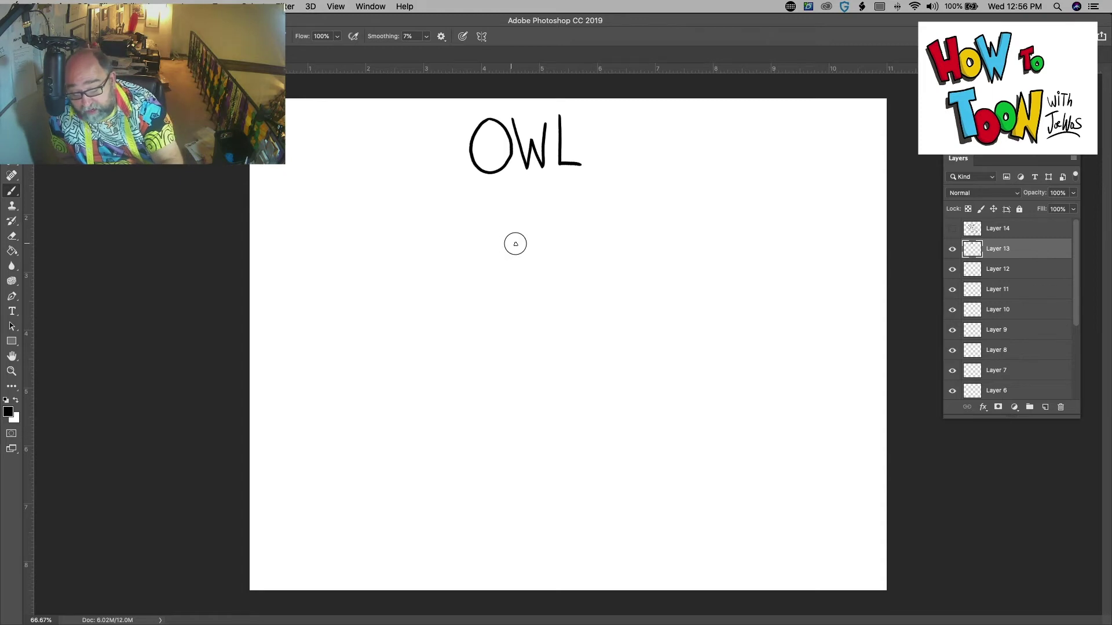
Step: Draw the owl's face with two touching O-shaped eyes, L-shaped lines across them, small pupils and a large open beak
mouse_move(511, 243)
left_mouse_down()
mouse_move(540, 277)
mouse_move(534, 300)
mouse_move(495, 310)
mouse_move(483, 272)
mouse_move(500, 245)
mouse_move(540, 271)
mouse_move(554, 240)
mouse_move(575, 240)
mouse_move(590, 259)
mouse_move(578, 305)
mouse_move(553, 304)
mouse_move(541, 277)
left_mouse_up()
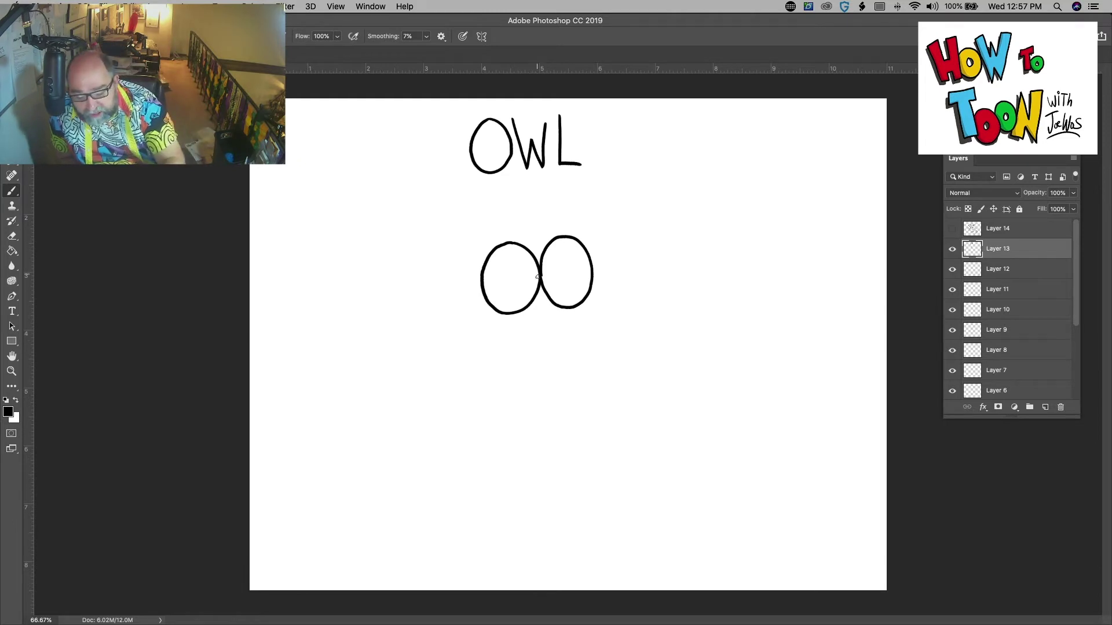
mouse_move(539, 276)
left_mouse_down()
mouse_move(442, 282)
mouse_move(446, 305)
left_mouse_up()
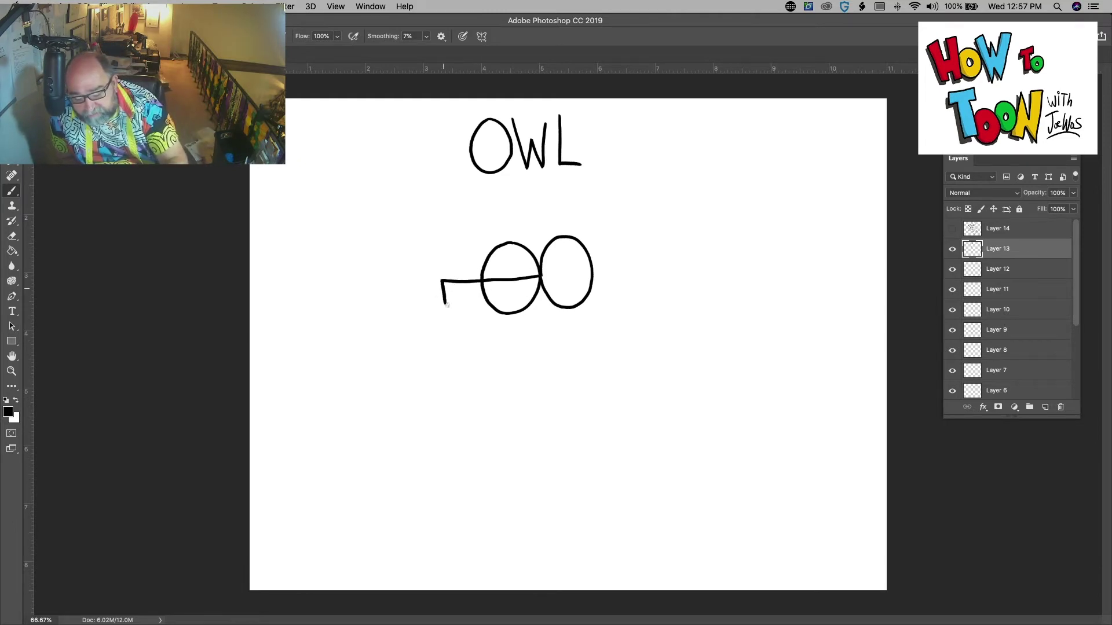
mouse_move(543, 277)
left_mouse_down()
mouse_move(623, 267)
mouse_move(624, 296)
left_mouse_up()
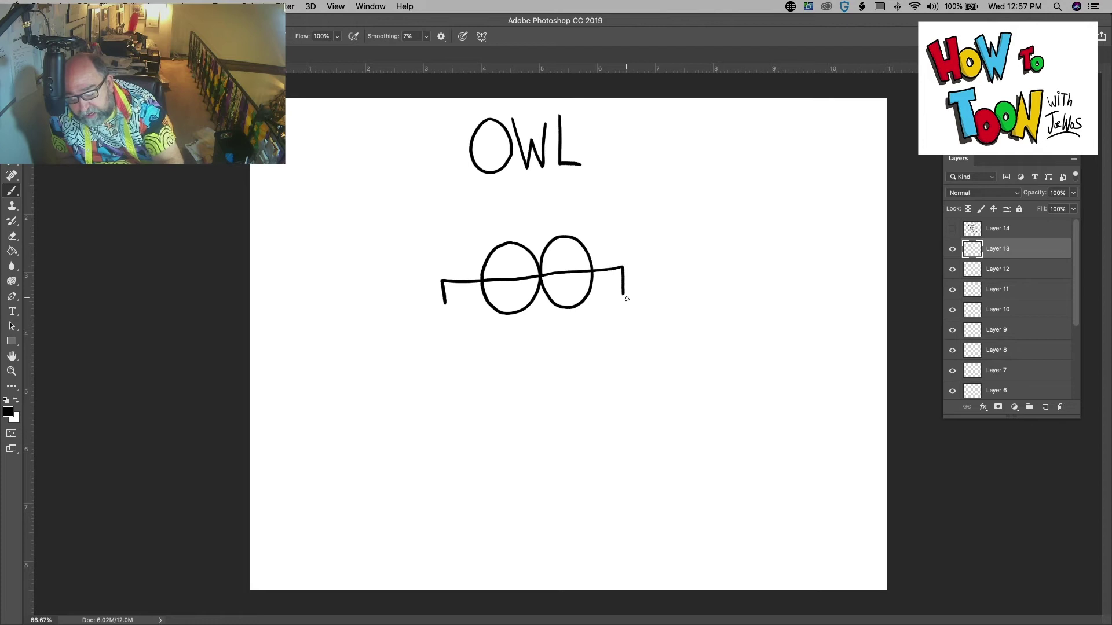
left_click_drag(515, 281, 561, 276)
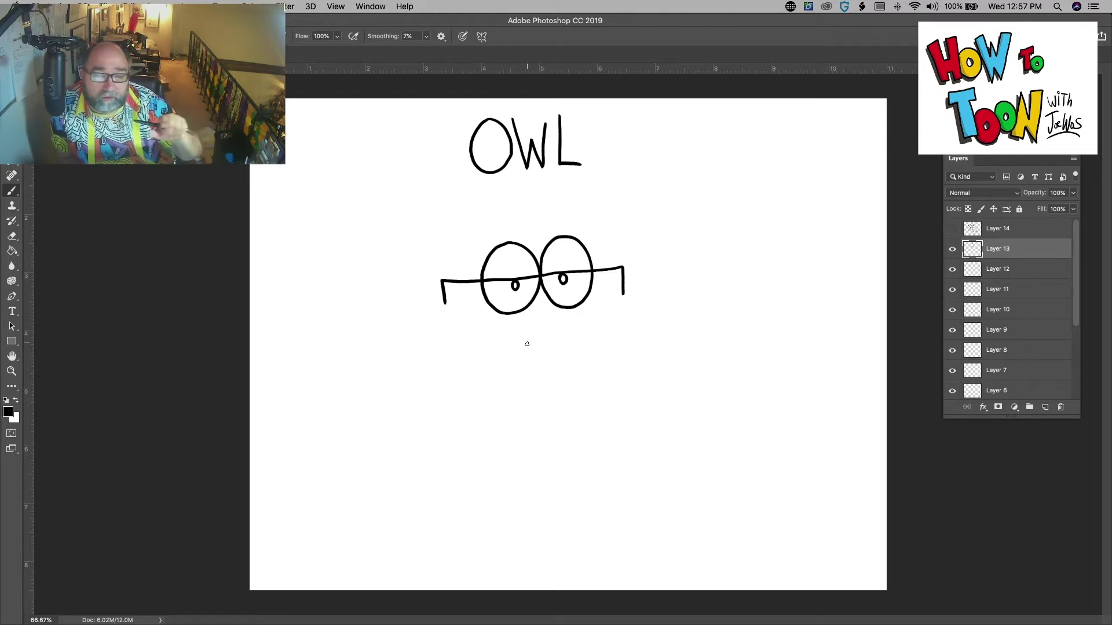
mouse_move(549, 302)
left_mouse_down()
mouse_move(584, 323)
mouse_move(558, 337)
mouse_move(584, 351)
mouse_move(537, 356)
mouse_move(526, 336)
mouse_move(540, 278)
left_mouse_up()
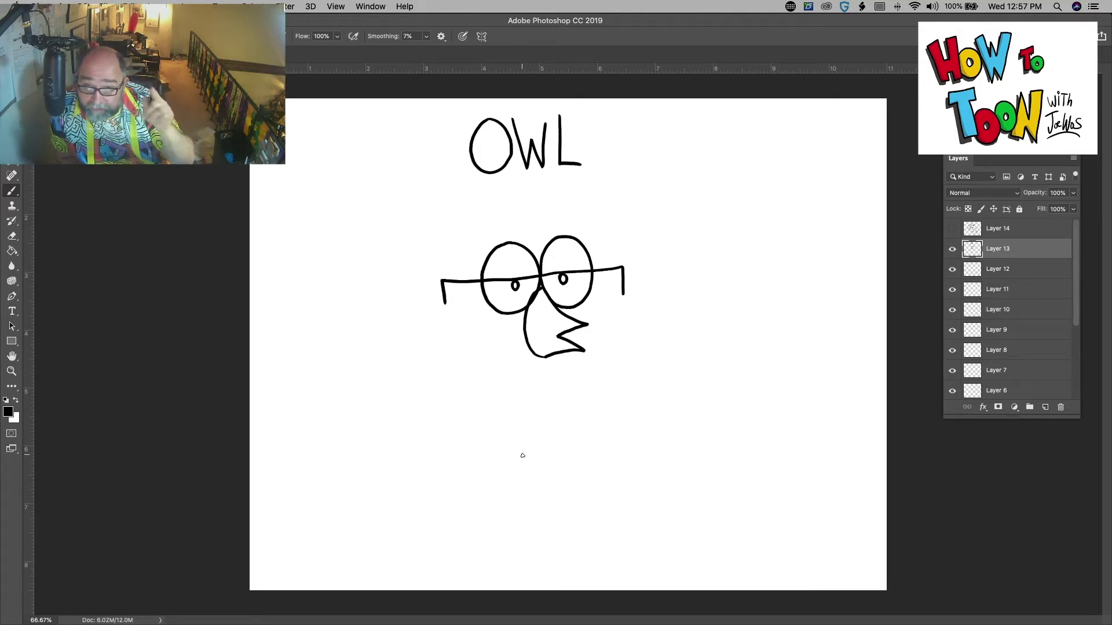
Step: Outline the owl's head with spiky feather tufts above the eyes, sloping sides and a row of W-shaped feathers along the lower edge
mouse_move(540, 259)
left_mouse_down()
mouse_move(557, 204)
mouse_move(557, 222)
mouse_move(583, 195)
mouse_move(613, 226)
mouse_move(591, 234)
mouse_move(617, 252)
mouse_move(537, 260)
mouse_move(531, 231)
mouse_move(493, 208)
mouse_move(502, 221)
mouse_move(472, 237)
mouse_move(460, 255)
mouse_move(483, 282)
left_mouse_up()
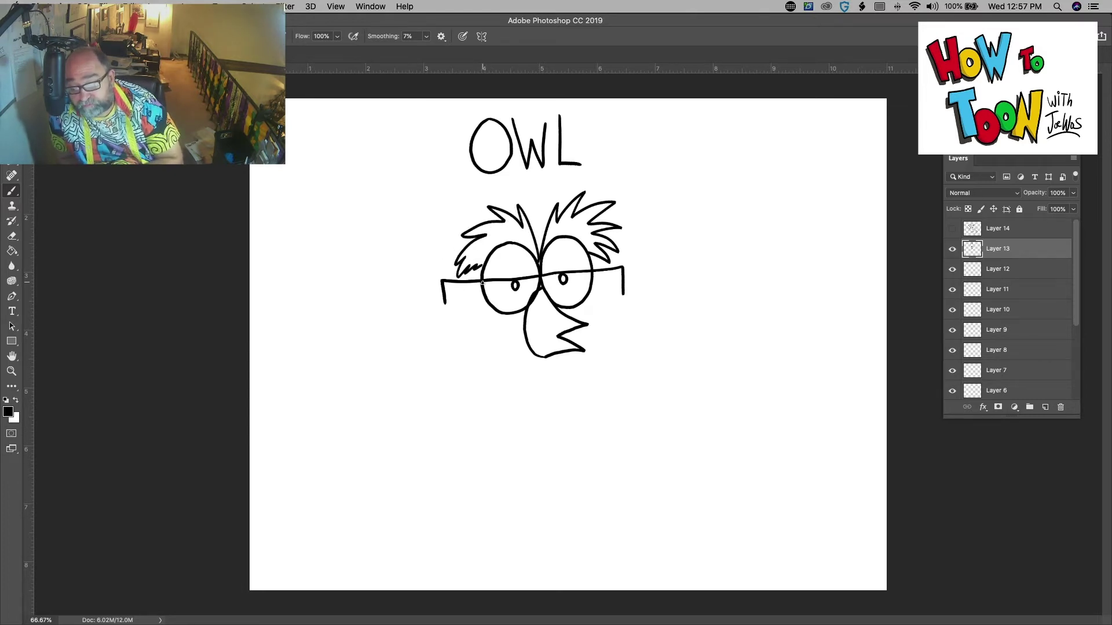
mouse_move(589, 253)
left_mouse_down()
mouse_move(627, 347)
mouse_move(607, 352)
left_mouse_up()
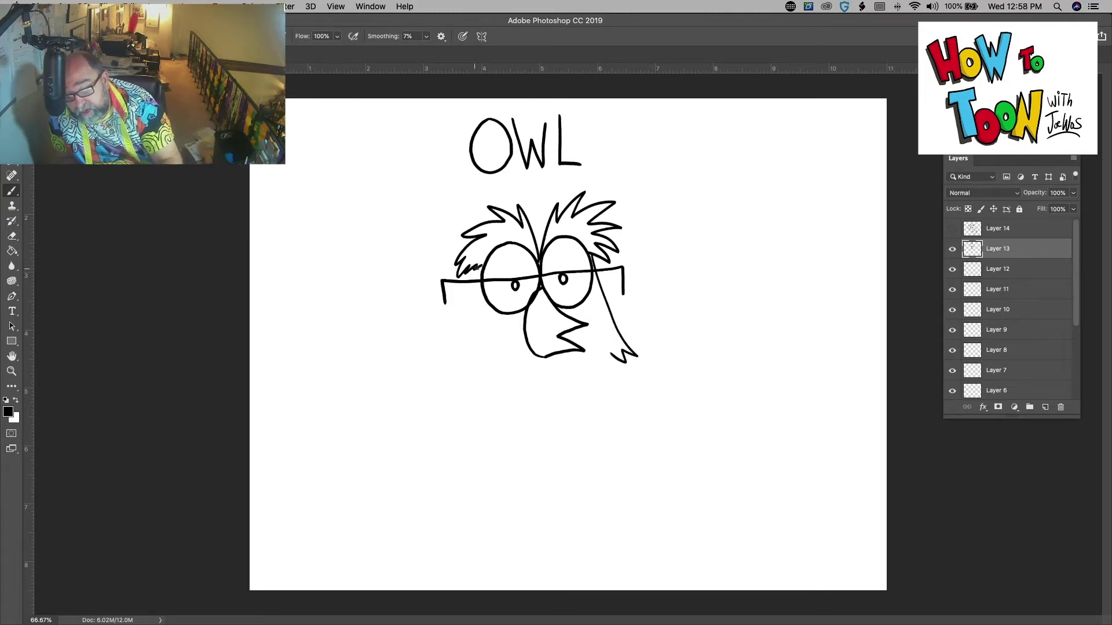
mouse_move(478, 267)
left_mouse_down()
mouse_move(477, 364)
mouse_move(540, 375)
mouse_move(605, 351)
left_mouse_up()
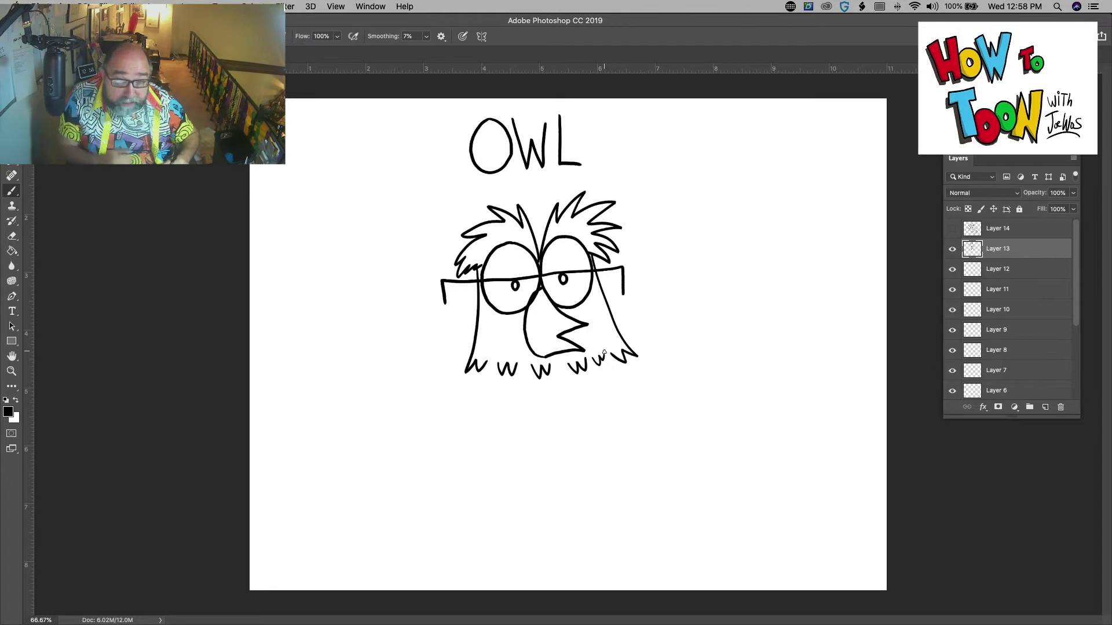
Step: Draw a feather-tipped wing on each side of the owl's body and join them with a curved belly line
mouse_move(626, 355)
left_mouse_down()
mouse_move(682, 413)
mouse_move(650, 404)
mouse_move(668, 435)
mouse_move(626, 384)
left_mouse_up()
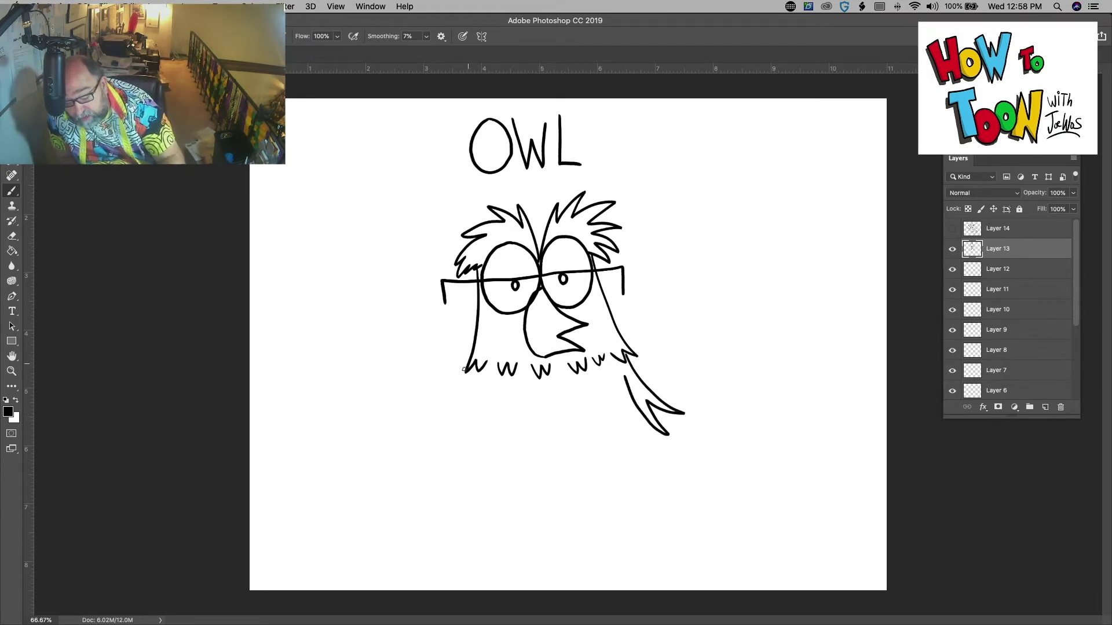
mouse_move(464, 369)
left_mouse_down()
mouse_move(450, 414)
mouse_move(420, 438)
mouse_move(448, 427)
mouse_move(442, 446)
mouse_move(480, 384)
left_mouse_up()
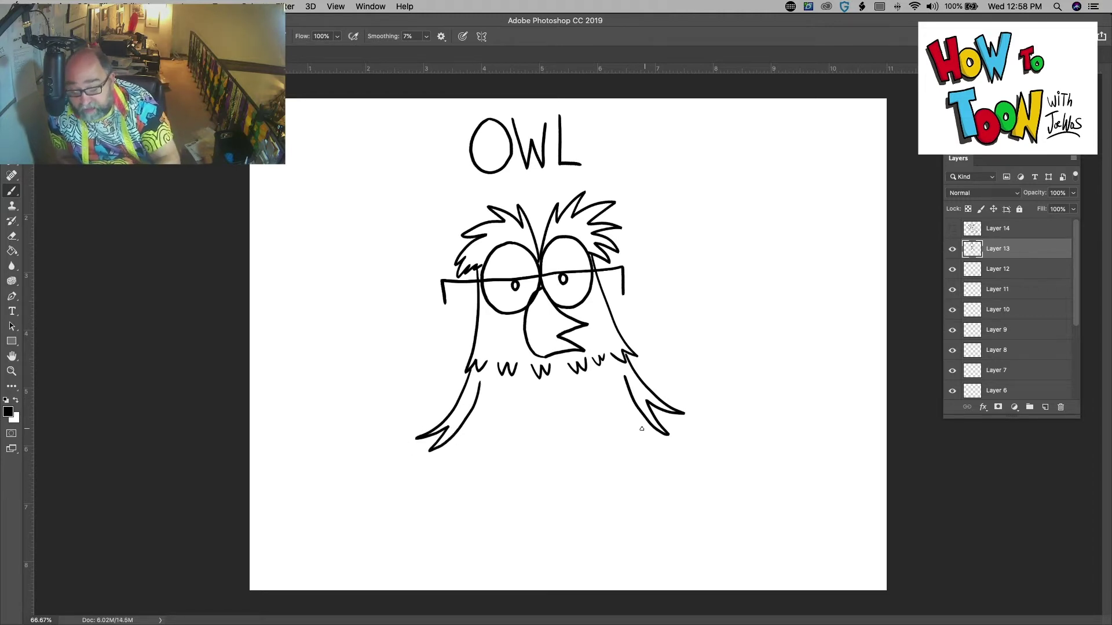
mouse_move(647, 418)
left_mouse_down()
mouse_move(597, 466)
mouse_move(545, 473)
mouse_move(455, 436)
left_mouse_up()
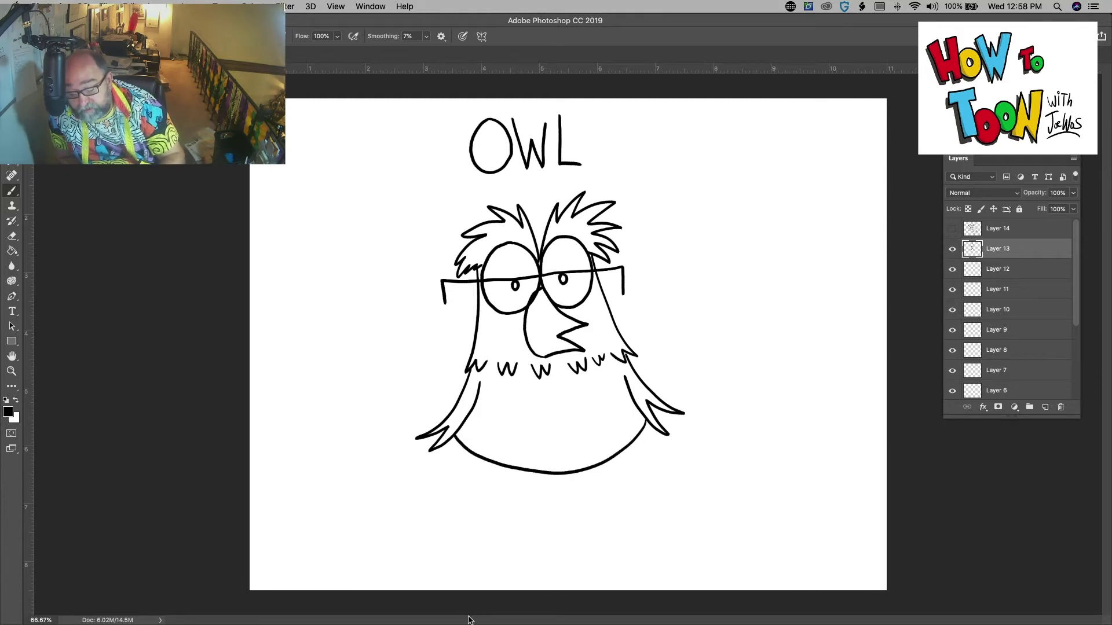
Step: Scatter small W-shaped feather marks across the owl's belly between the wings
mouse_move(496, 393)
left_mouse_down()
mouse_move(509, 394)
mouse_move(516, 430)
mouse_move(535, 399)
mouse_move(561, 395)
left_mouse_up()
mouse_move(562, 434)
left_mouse_down()
mouse_move(568, 446)
mouse_move(579, 435)
left_mouse_up()
mouse_move(593, 385)
left_mouse_down()
mouse_move(606, 387)
mouse_move(618, 415)
mouse_move(626, 399)
left_mouse_up()
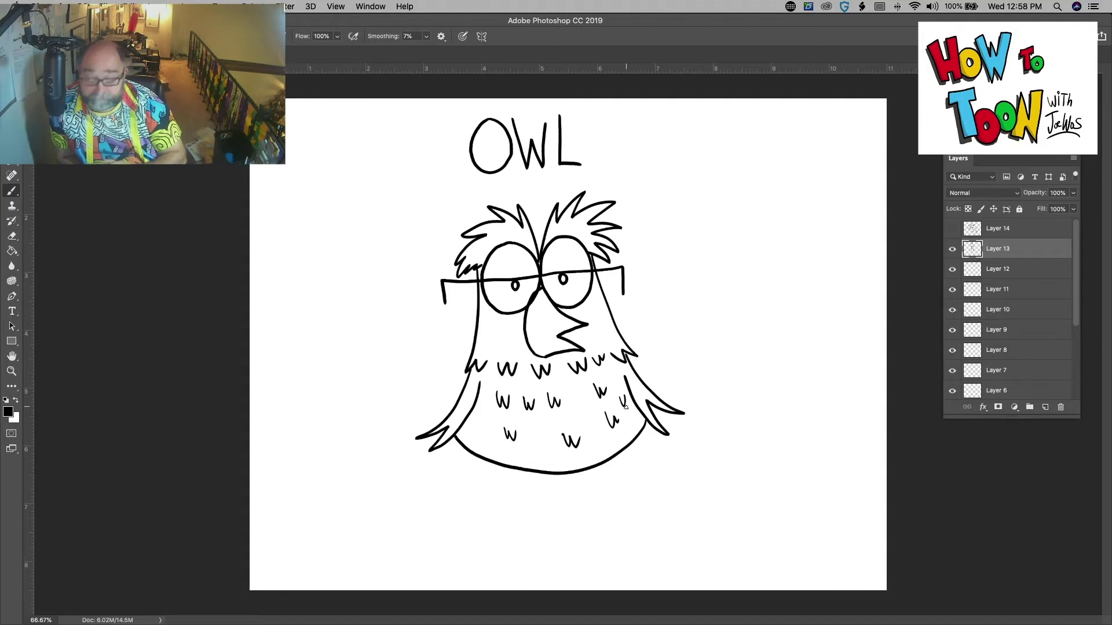
Step: Draw two L-shaped owl legs below the belly, then thicken them into striped legs and long-toed feet pointing outward
mouse_move(577, 472)
left_mouse_down()
mouse_move(578, 511)
mouse_move(643, 507)
left_mouse_up()
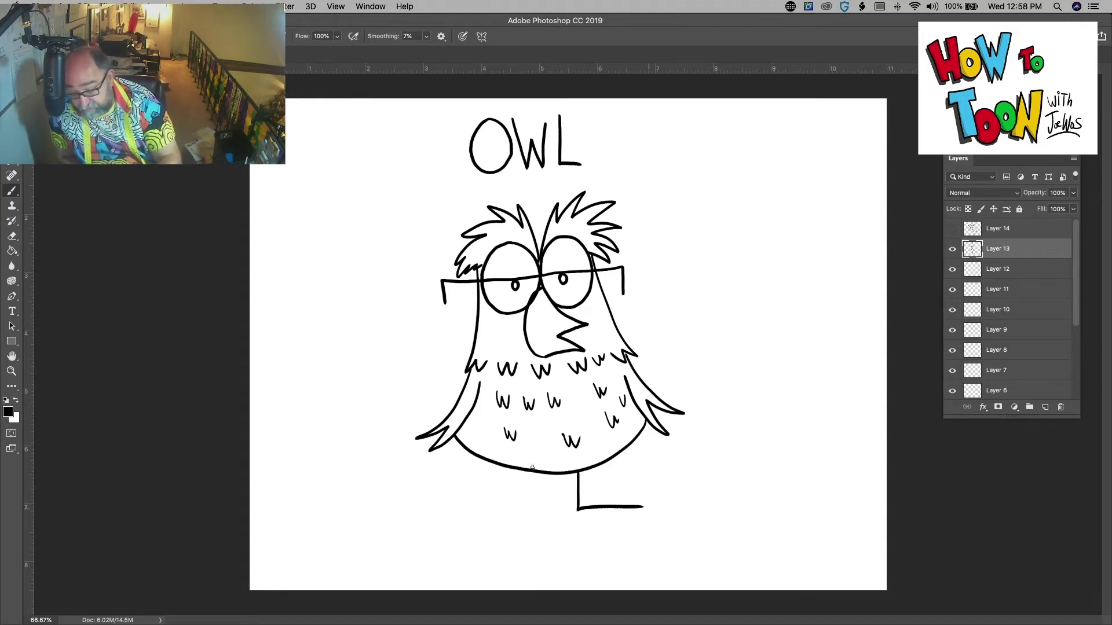
mouse_move(522, 471)
left_mouse_down()
mouse_move(527, 510)
mouse_move(458, 514)
left_mouse_up()
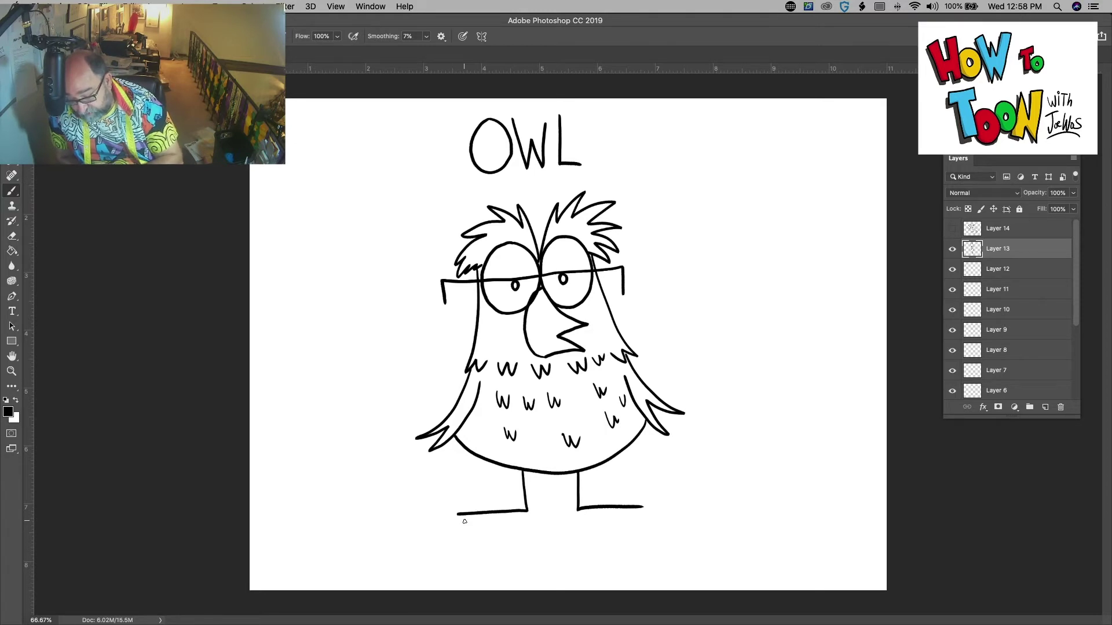
mouse_move(641, 506)
left_mouse_down()
mouse_move(583, 515)
mouse_move(637, 535)
left_mouse_up()
mouse_move(601, 529)
left_mouse_down()
mouse_move(558, 514)
mouse_move(571, 511)
mouse_move(572, 472)
left_mouse_up()
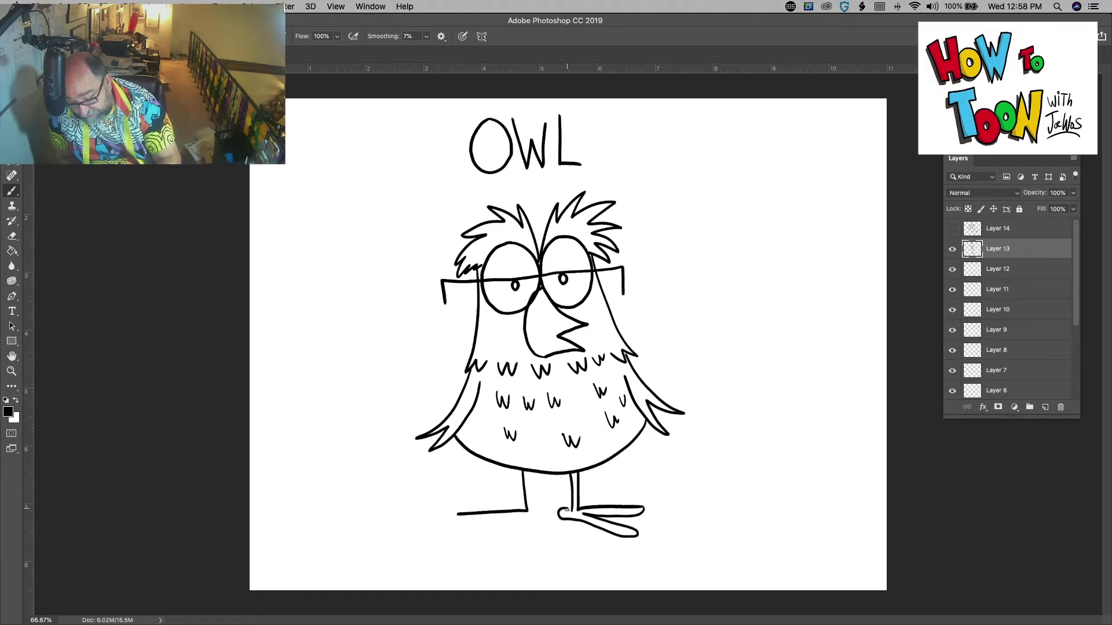
mouse_move(456, 514)
left_mouse_down()
mouse_move(509, 519)
mouse_move(458, 537)
mouse_move(531, 521)
mouse_move(531, 472)
mouse_move(574, 483)
mouse_move(577, 496)
mouse_move(528, 478)
mouse_move(531, 504)
left_mouse_up()
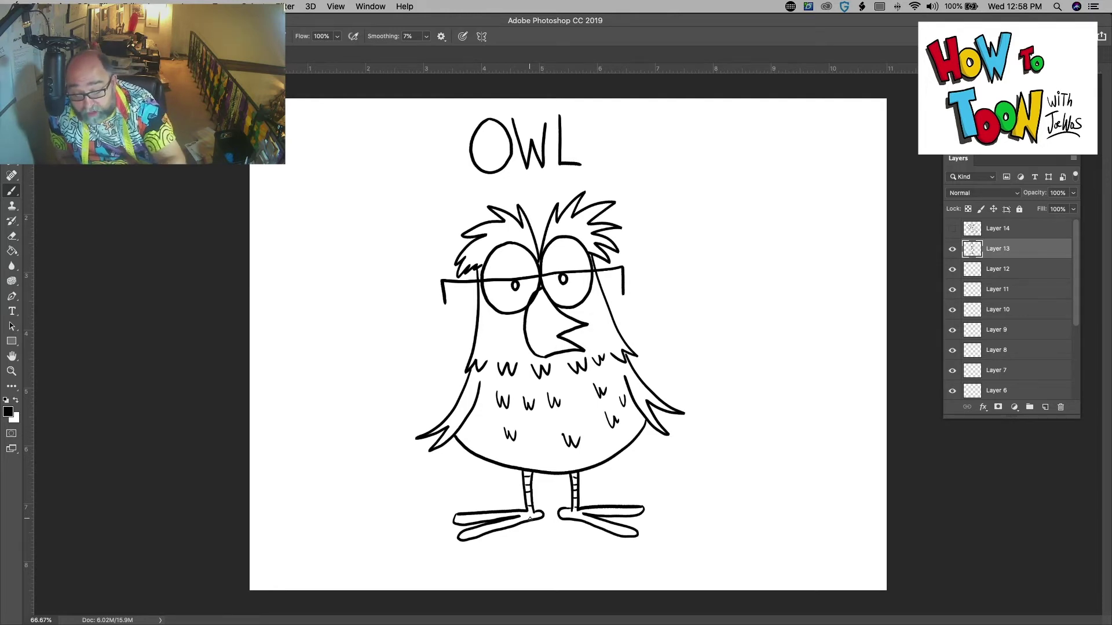
Step: Draw a graduation cap on the owl's head, fill it with black, and add a hanging tassel on the cap's right side
mouse_move(545, 230)
left_mouse_down()
mouse_move(530, 230)
mouse_move(503, 193)
mouse_move(426, 212)
mouse_move(551, 212)
mouse_move(579, 184)
mouse_move(636, 182)
mouse_move(442, 191)
mouse_move(427, 193)
mouse_move(426, 213)
left_mouse_up()
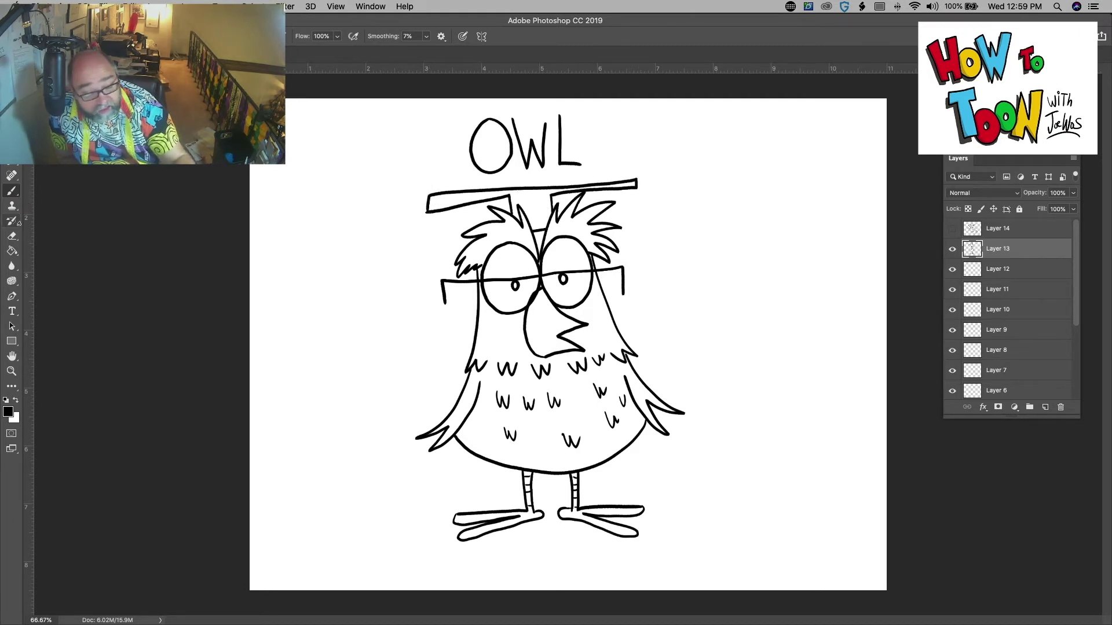
left_click(12, 251)
left_click(439, 205)
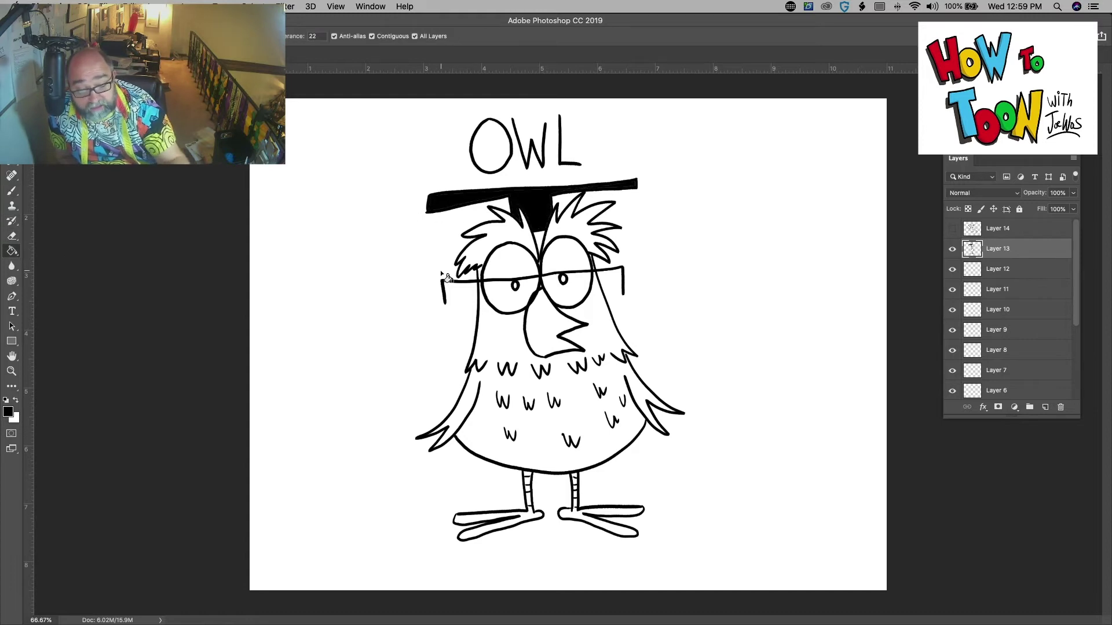
left_click(14, 192)
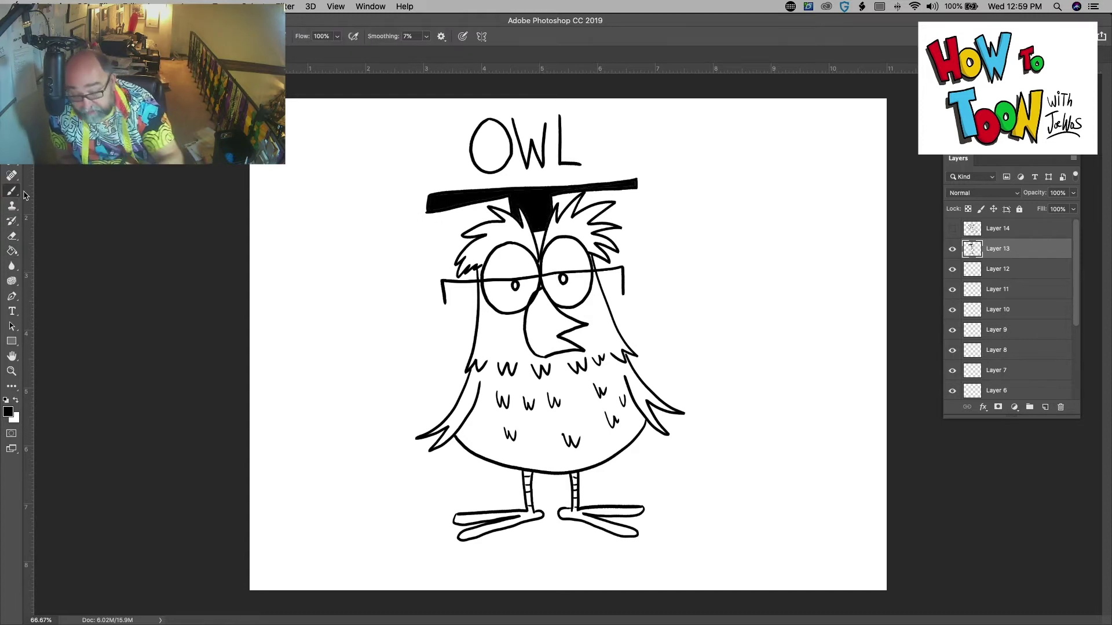
mouse_move(620, 191)
left_mouse_down()
mouse_move(661, 259)
mouse_move(669, 294)
mouse_move(671, 317)
left_mouse_up()
left_click_drag(664, 277, 652, 318)
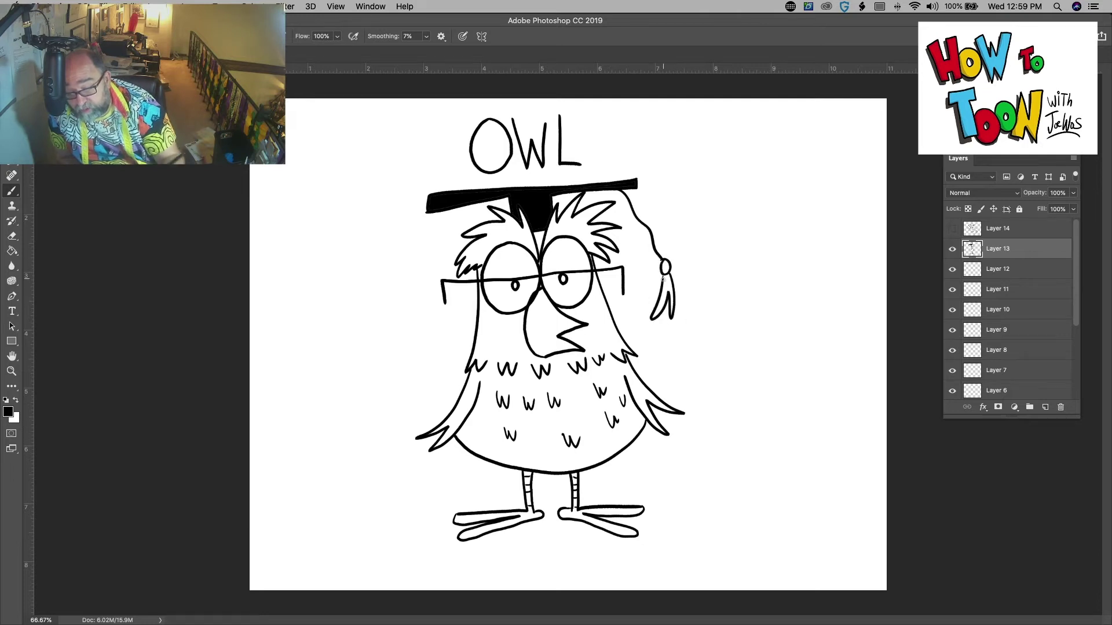
Step: Sign the owl drawing beside its feet, then hide Layer 13 and make Layer 12 active
mouse_move(666, 501)
left_mouse_down()
mouse_move(699, 492)
mouse_move(673, 538)
mouse_move(724, 498)
mouse_move(714, 538)
left_mouse_up()
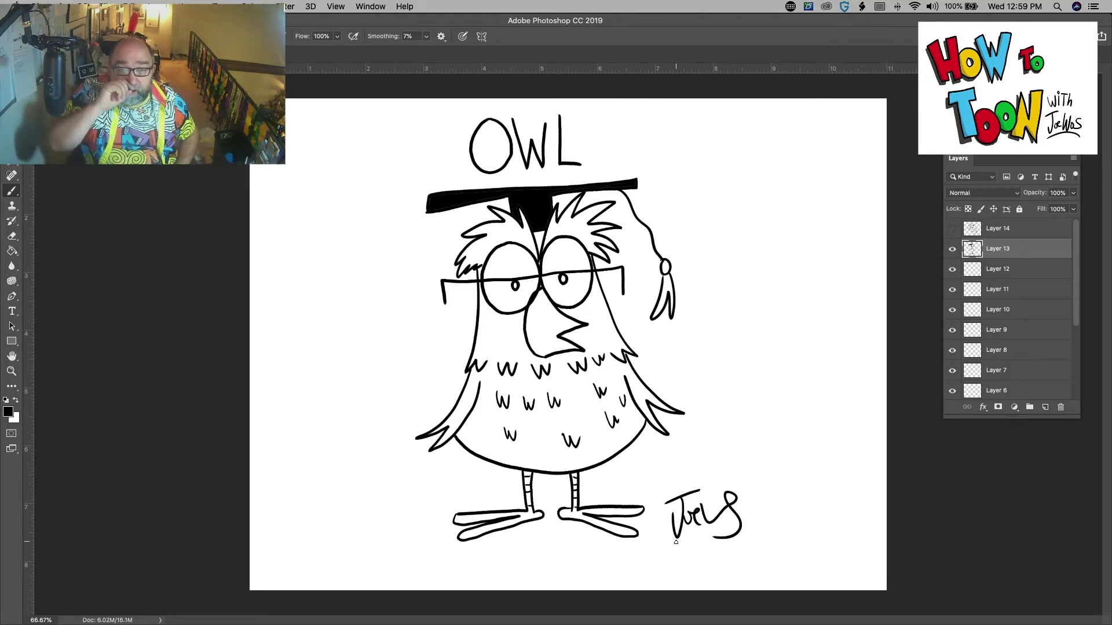
left_click(952, 250)
left_click(977, 270)
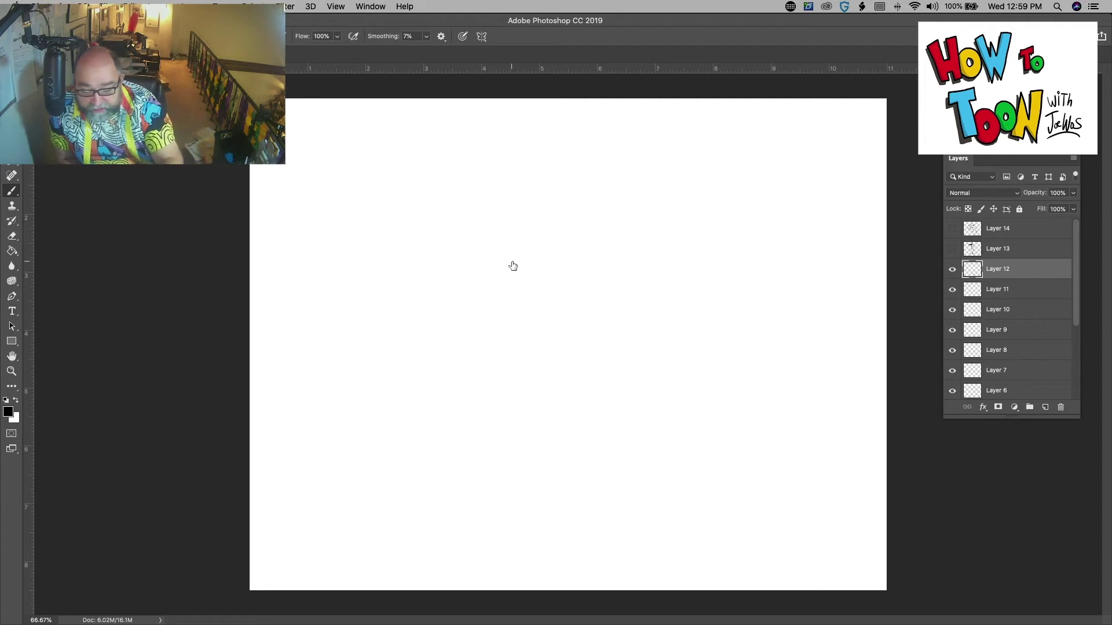
Step: Draw a dog's face from a looped cursive stroke, with two oval eyes, a nose highlight, an open mouth and a curved lower jaw
mouse_move(513, 288)
left_mouse_down()
mouse_move(677, 251)
mouse_move(599, 382)
mouse_move(485, 410)
left_mouse_up()
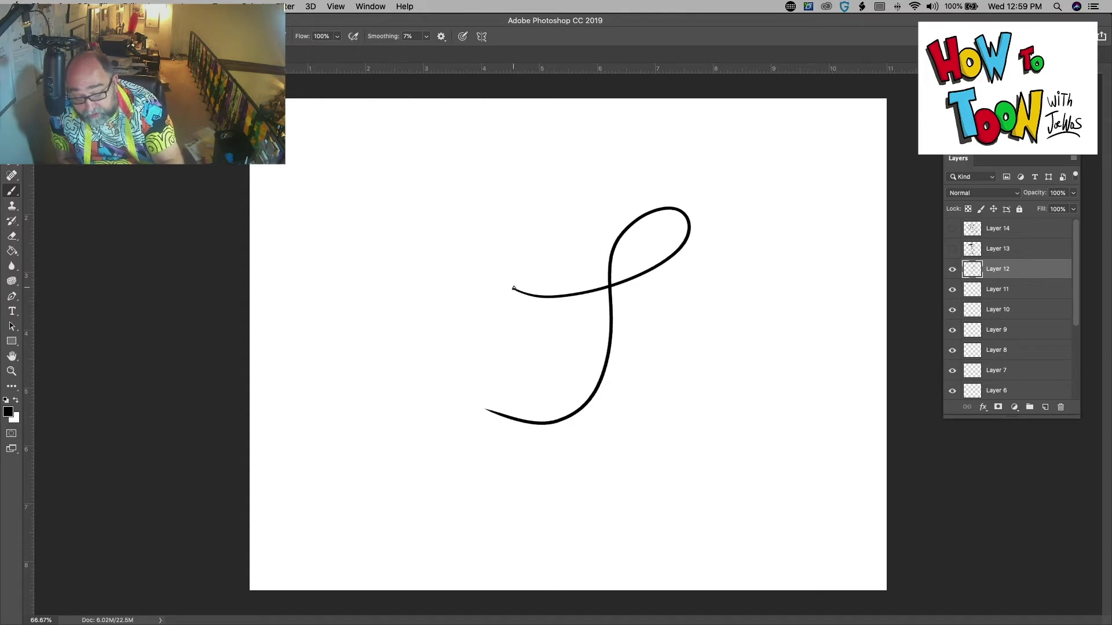
mouse_move(513, 288)
left_mouse_down()
mouse_move(498, 231)
mouse_move(514, 210)
mouse_move(538, 233)
mouse_move(530, 289)
mouse_move(497, 292)
mouse_move(500, 260)
mouse_move(484, 229)
mouse_move(463, 235)
mouse_move(462, 295)
mouse_move(488, 303)
left_mouse_up()
mouse_move(513, 256)
left_mouse_down()
mouse_move(512, 270)
mouse_move(494, 264)
left_mouse_up()
mouse_move(665, 259)
left_mouse_down()
mouse_move(672, 308)
mouse_move(609, 352)
left_mouse_up()
mouse_move(685, 306)
left_mouse_down()
mouse_move(596, 462)
mouse_move(527, 466)
left_mouse_up()
left_click_drag(642, 237, 652, 235)
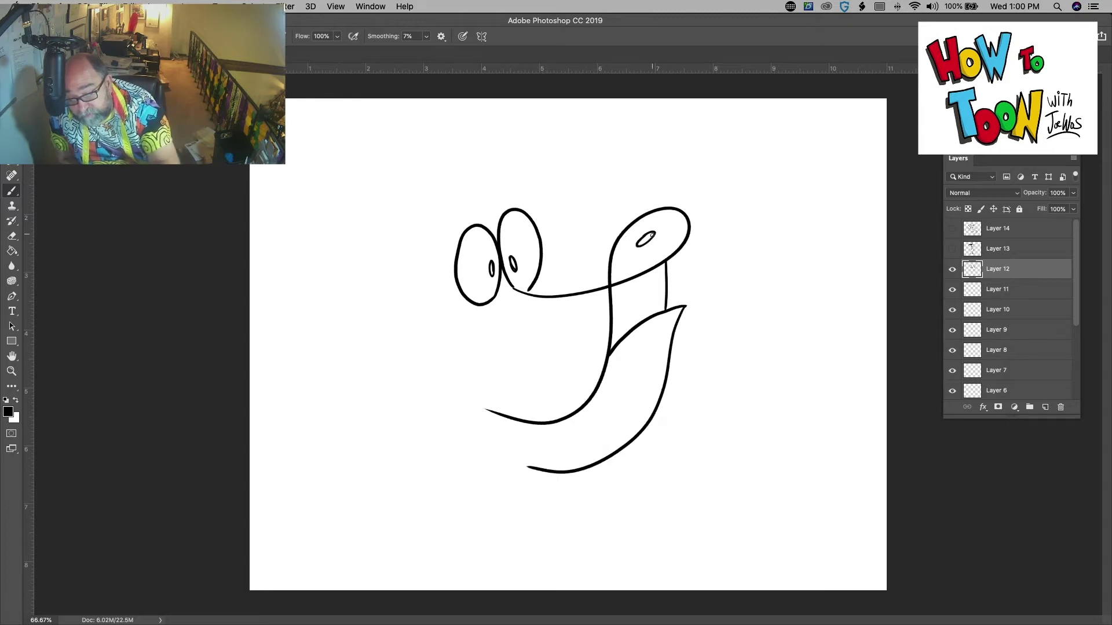
left_click_drag(540, 280, 542, 290)
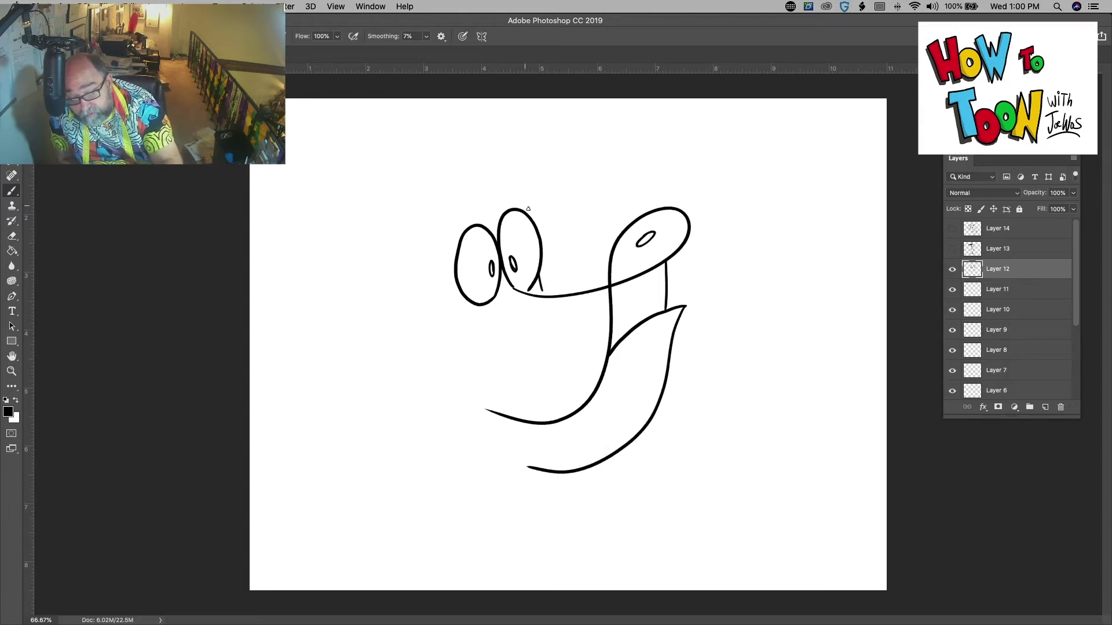
Step: Add short double eyebrows, a row of spiky hair strokes and two large floppy ears to the dog's head
left_click_drag(530, 203, 490, 185)
mouse_move(480, 166)
left_mouse_down()
mouse_move(483, 184)
mouse_move(470, 186)
left_mouse_up()
mouse_move(451, 171)
left_mouse_down()
mouse_move(459, 194)
mouse_move(436, 205)
left_mouse_up()
left_click_drag(464, 164, 475, 189)
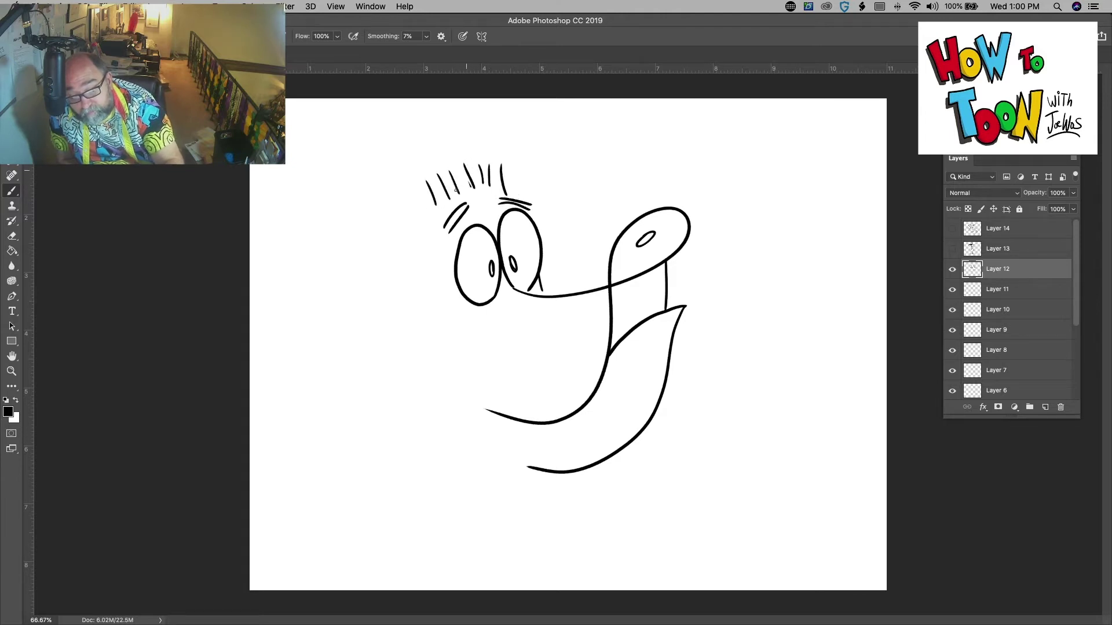
mouse_move(408, 196)
left_mouse_down()
mouse_move(419, 218)
mouse_move(330, 244)
mouse_move(377, 290)
mouse_move(421, 231)
mouse_move(378, 241)
mouse_move(417, 250)
left_mouse_up()
mouse_move(507, 195)
left_mouse_down()
mouse_move(564, 146)
mouse_move(649, 140)
mouse_move(601, 215)
mouse_move(526, 194)
left_mouse_up()
Step: Draw the dog's seated body with a long curved back, front legs, a 2-shaped hind leg with toe marks and a wagging tail
left_click_drag(410, 252, 394, 487)
mouse_move(491, 463)
left_mouse_down()
mouse_move(512, 547)
mouse_move(485, 537)
mouse_move(527, 469)
mouse_move(499, 506)
mouse_move(523, 528)
left_mouse_up()
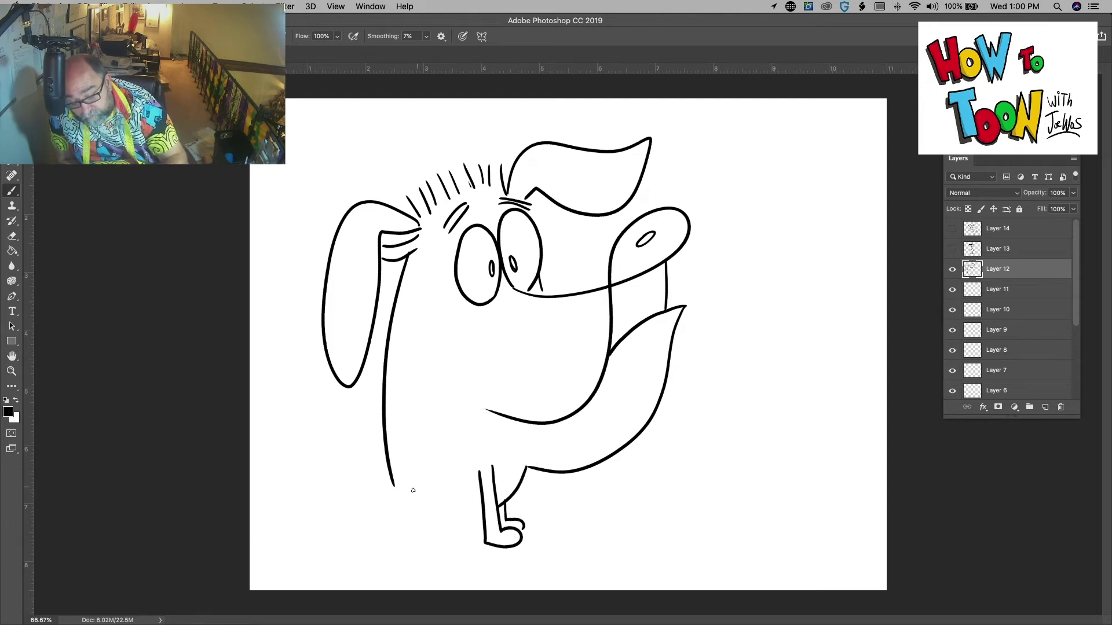
mouse_move(412, 489)
left_mouse_down()
mouse_move(438, 528)
mouse_move(428, 548)
mouse_move(417, 527)
left_mouse_up()
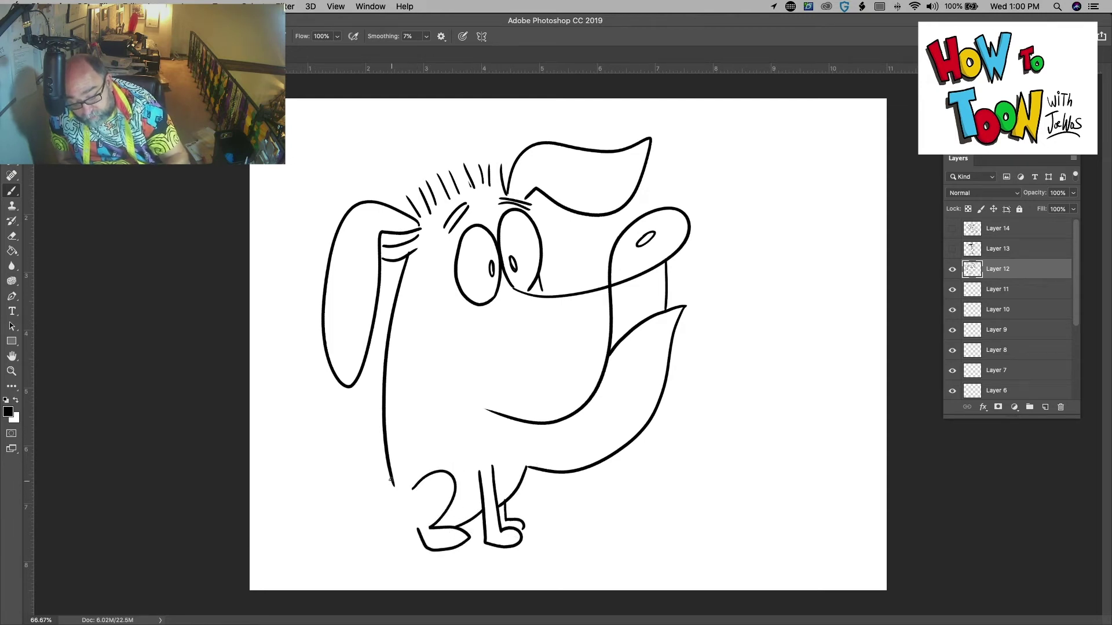
mouse_move(390, 479)
left_mouse_down()
mouse_move(412, 532)
mouse_move(381, 505)
mouse_move(420, 544)
left_mouse_up()
left_click_drag(366, 508, 378, 490)
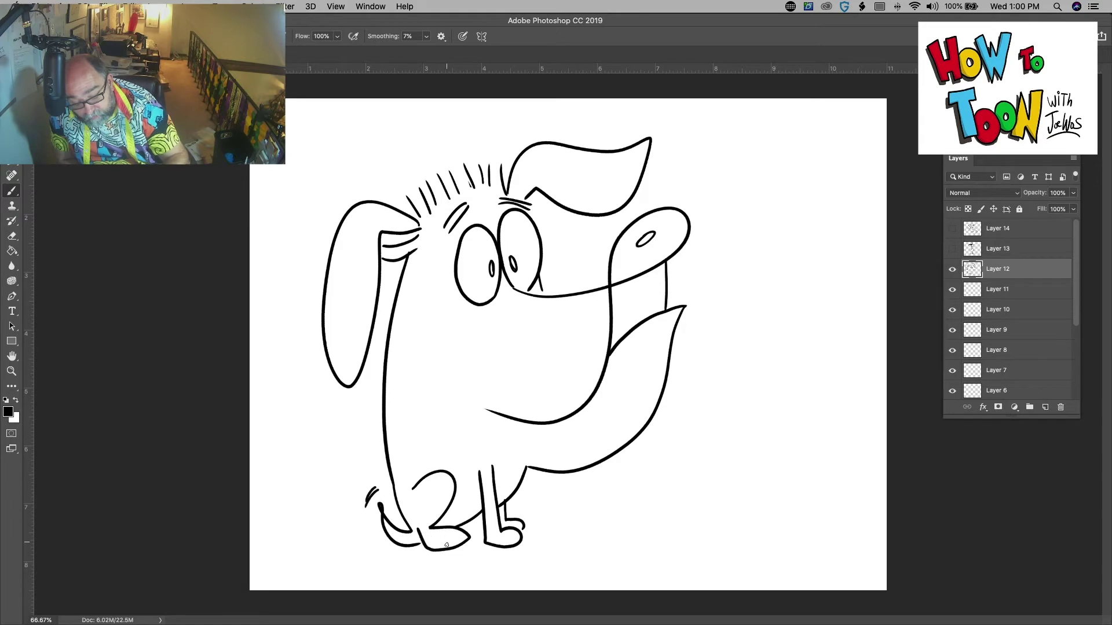
left_click_drag(445, 539, 446, 547)
Step: Fill the dog's nose with black around the highlight and draw two pointed teeth on the lower jaw
key("g")
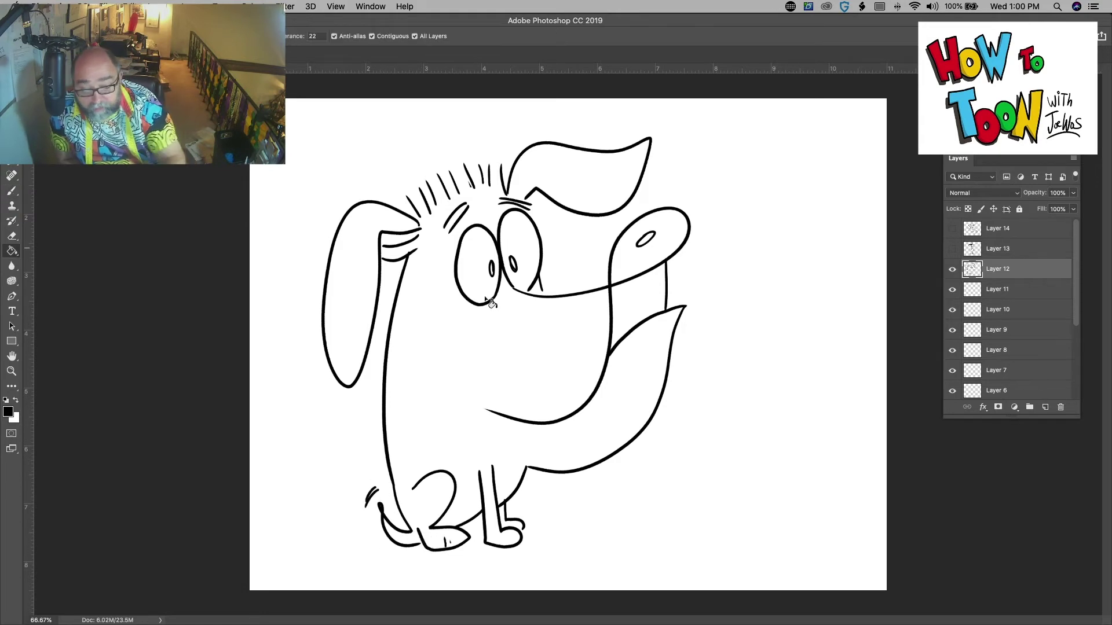
left_click(625, 262)
left_click(12, 191)
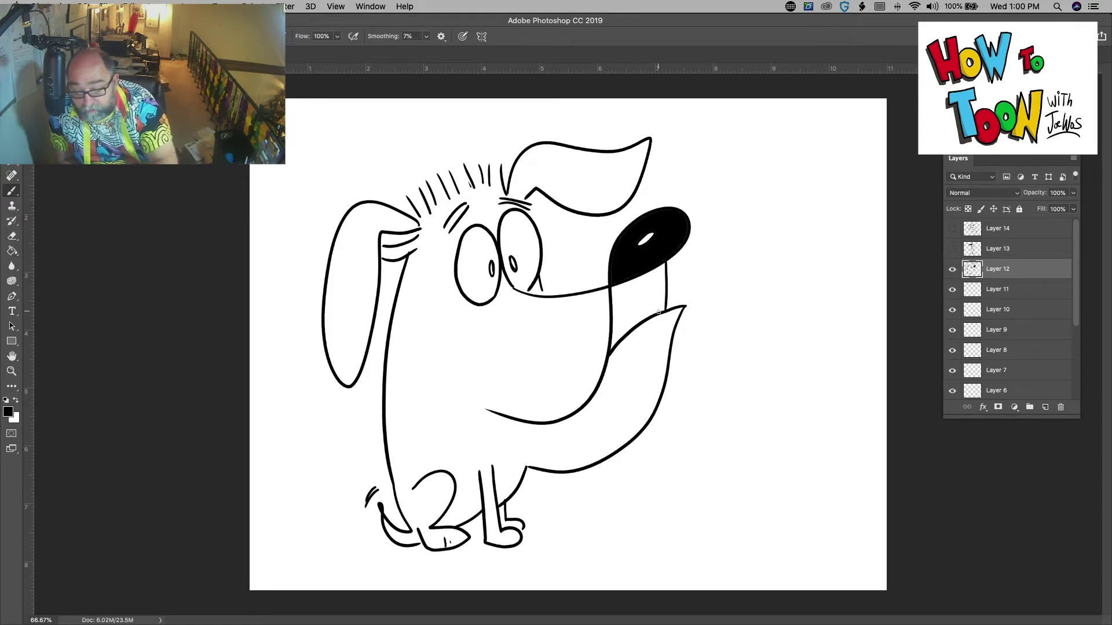
left_click_drag(659, 312, 628, 330)
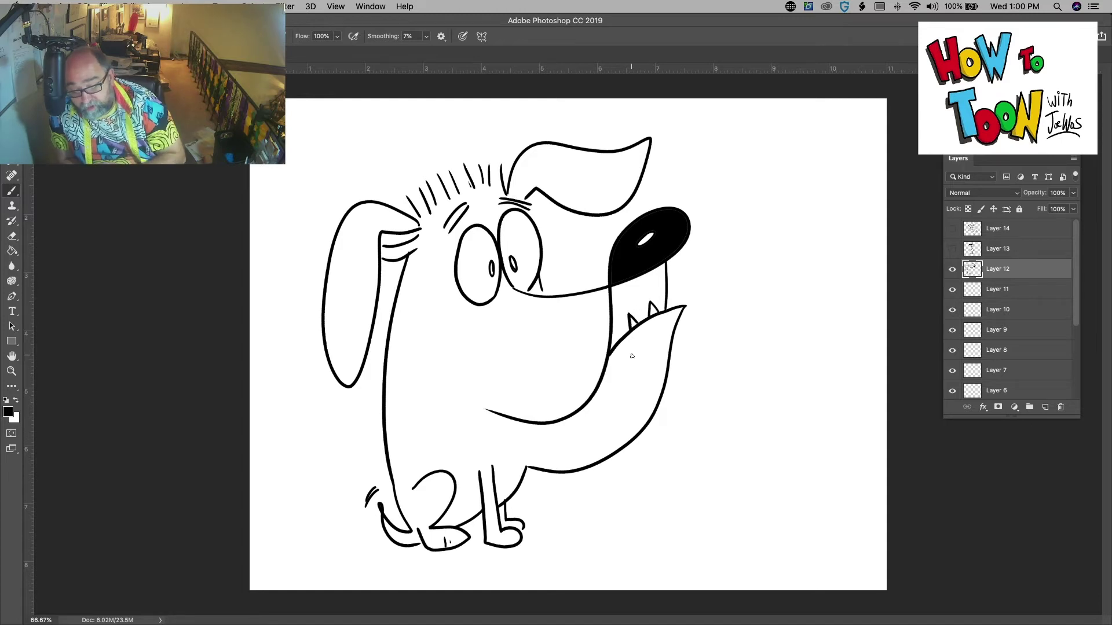
Step: Sign the dog drawing in the lower right of the canvas, then hide Layer 12 and make Layer 11 active
mouse_move(689, 489)
left_mouse_down()
mouse_move(634, 499)
mouse_move(690, 527)
mouse_move(681, 553)
left_mouse_up()
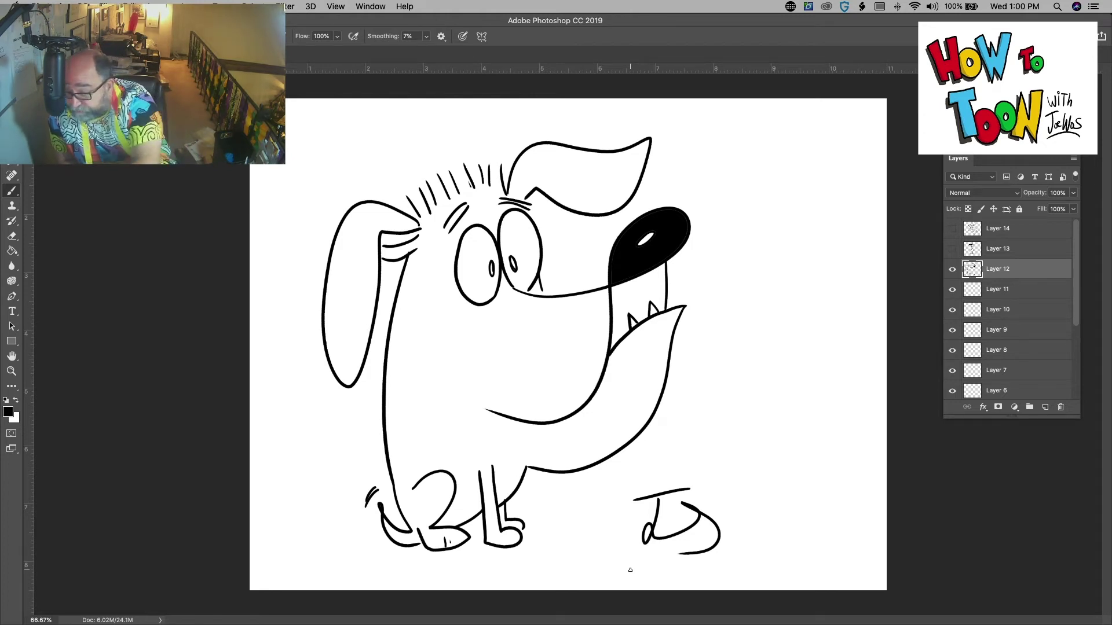
left_click(953, 269)
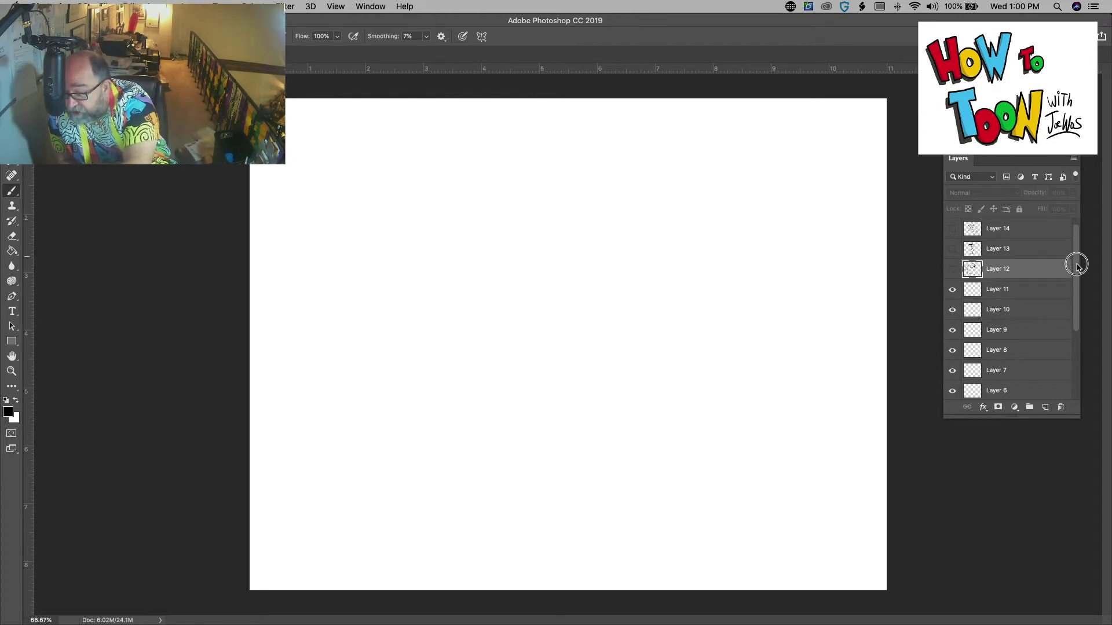
left_click_drag(1075, 263, 1079, 279)
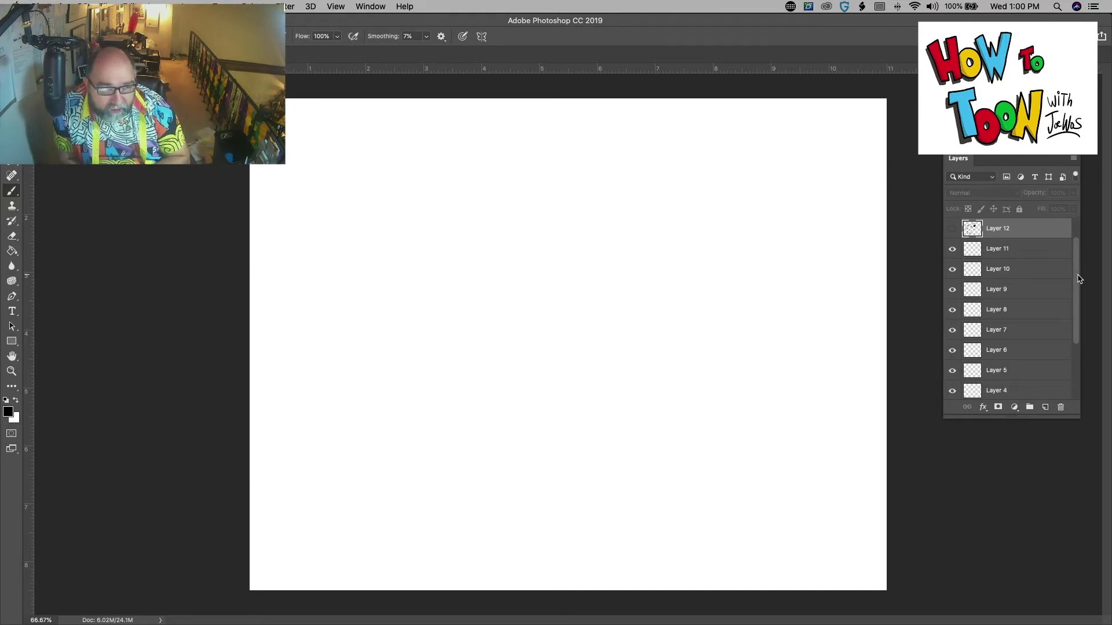
left_click(986, 251)
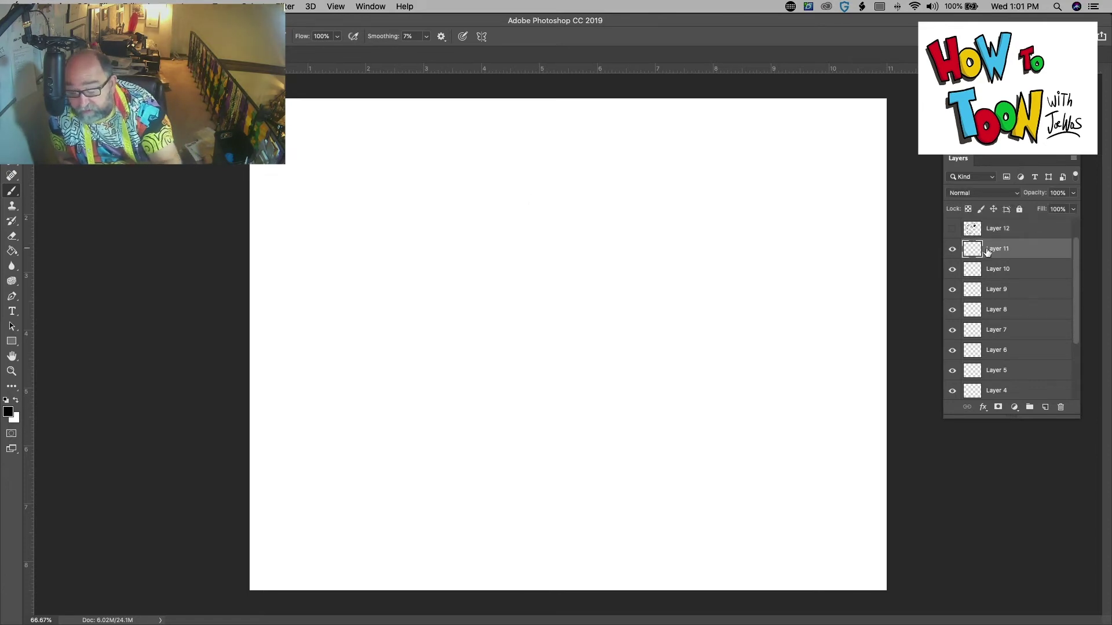
Step: Draw a bird's two overlapping oval eyes with small pupils and a long pointed upper beak with shading lines near its tip
mouse_move(509, 195)
left_mouse_down()
mouse_move(541, 219)
mouse_move(541, 258)
mouse_move(514, 285)
mouse_move(488, 263)
mouse_move(507, 195)
mouse_move(551, 189)
mouse_move(575, 226)
mouse_move(558, 273)
mouse_move(546, 265)
left_mouse_up()
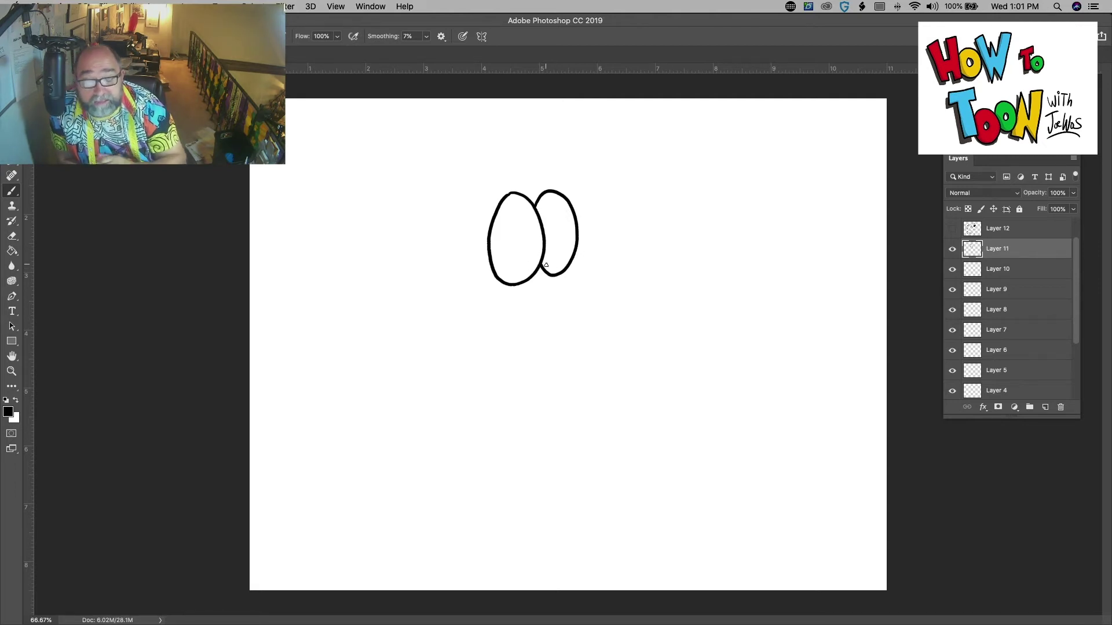
mouse_move(530, 235)
left_mouse_down()
mouse_move(528, 246)
mouse_move(550, 250)
mouse_move(552, 238)
left_mouse_up()
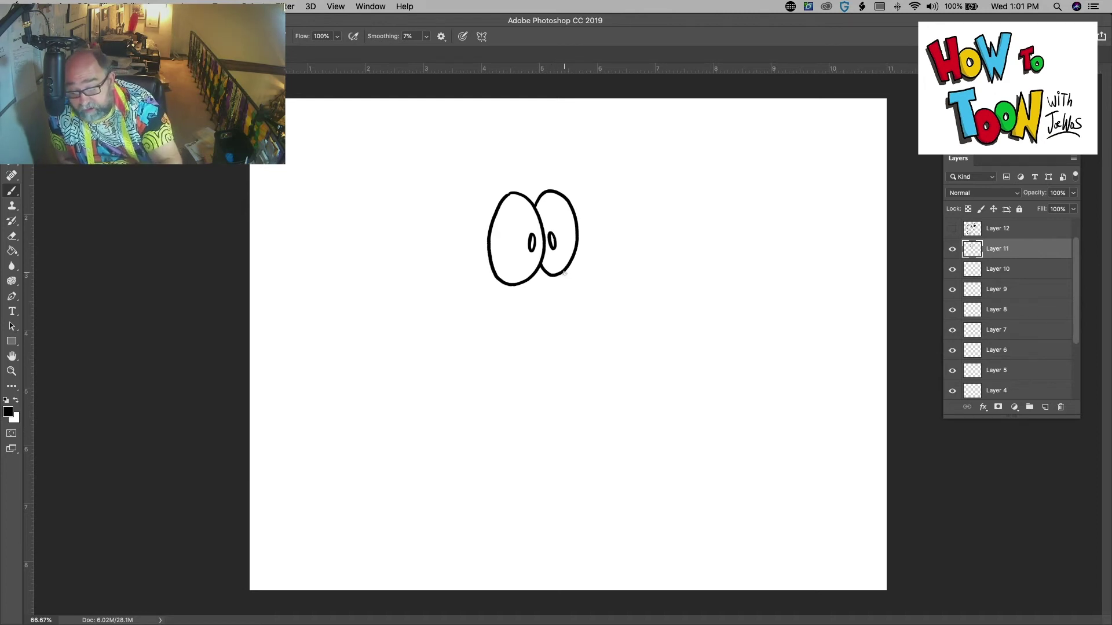
mouse_move(563, 273)
left_mouse_down()
mouse_move(662, 275)
mouse_move(590, 333)
mouse_move(524, 330)
mouse_move(465, 296)
left_mouse_up()
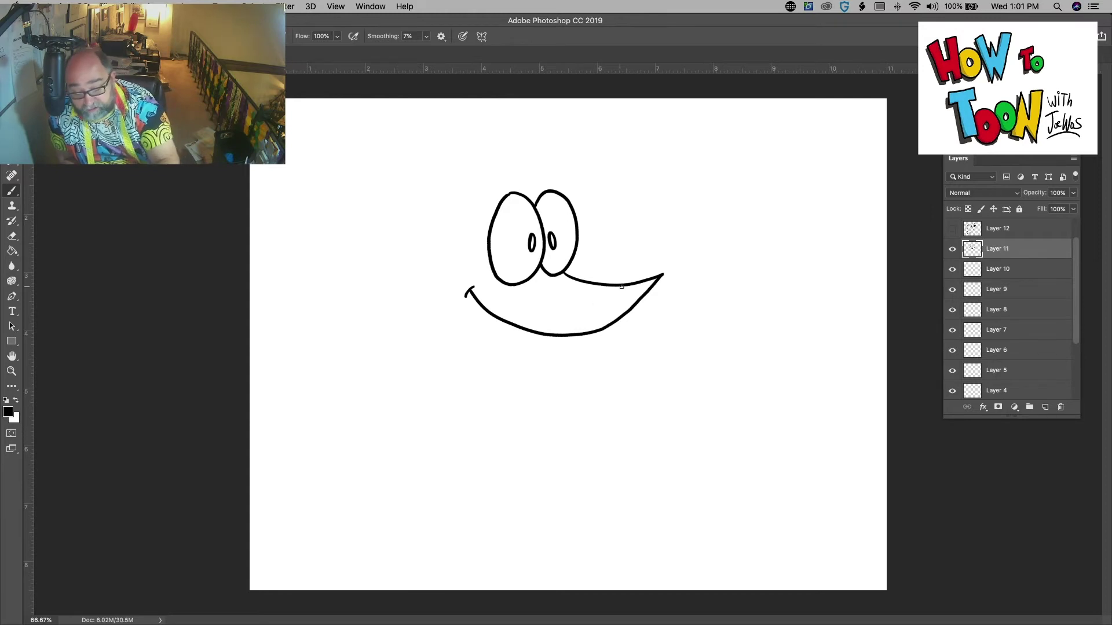
left_click_drag(631, 285, 594, 319)
left_click_drag(624, 286, 597, 305)
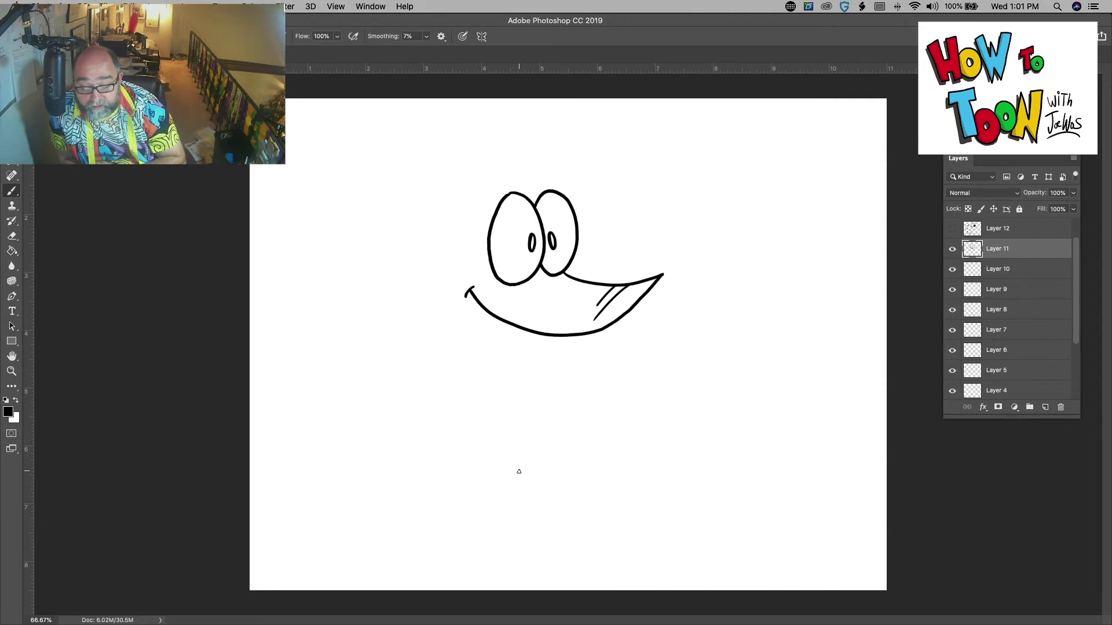
Step: Draw the bird's cheek and open lower beak with a tongue line, and fill the inside of the mouth with black
mouse_move(468, 292)
left_mouse_down()
mouse_move(519, 356)
mouse_move(505, 324)
mouse_move(515, 327)
mouse_move(535, 369)
mouse_move(493, 355)
mouse_move(456, 309)
mouse_move(452, 285)
mouse_move(489, 264)
left_mouse_up()
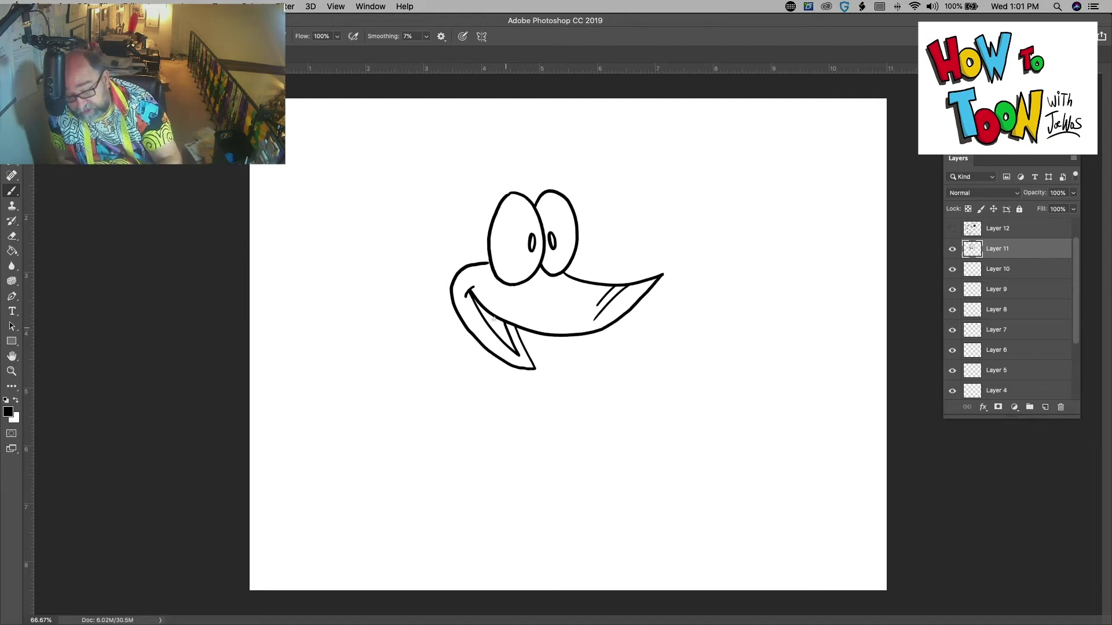
left_click_drag(489, 314, 497, 335)
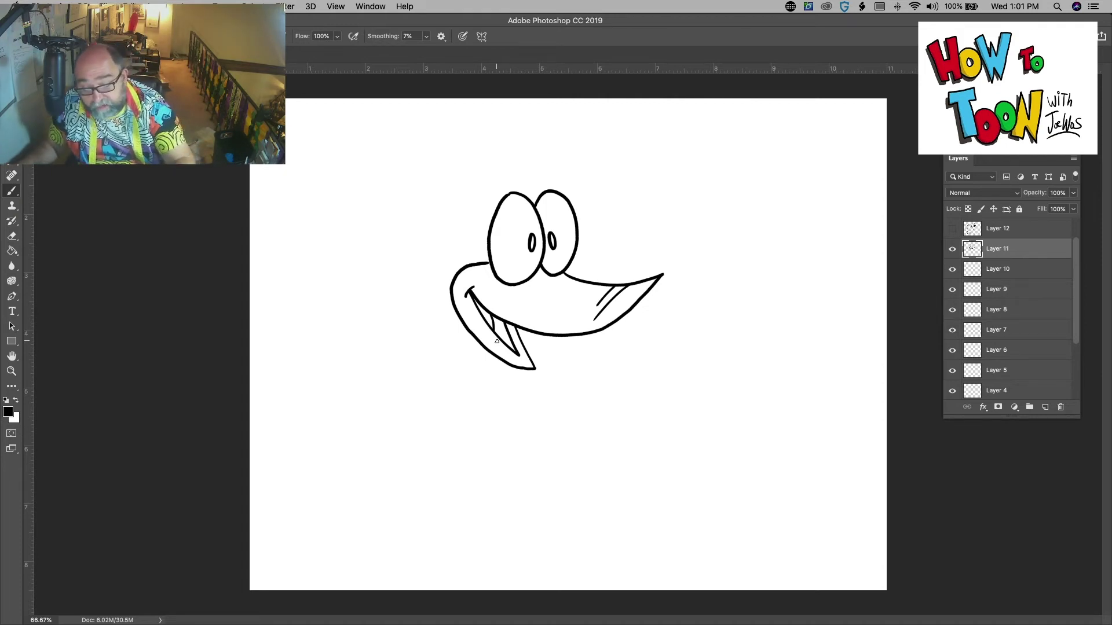
left_click(12, 250)
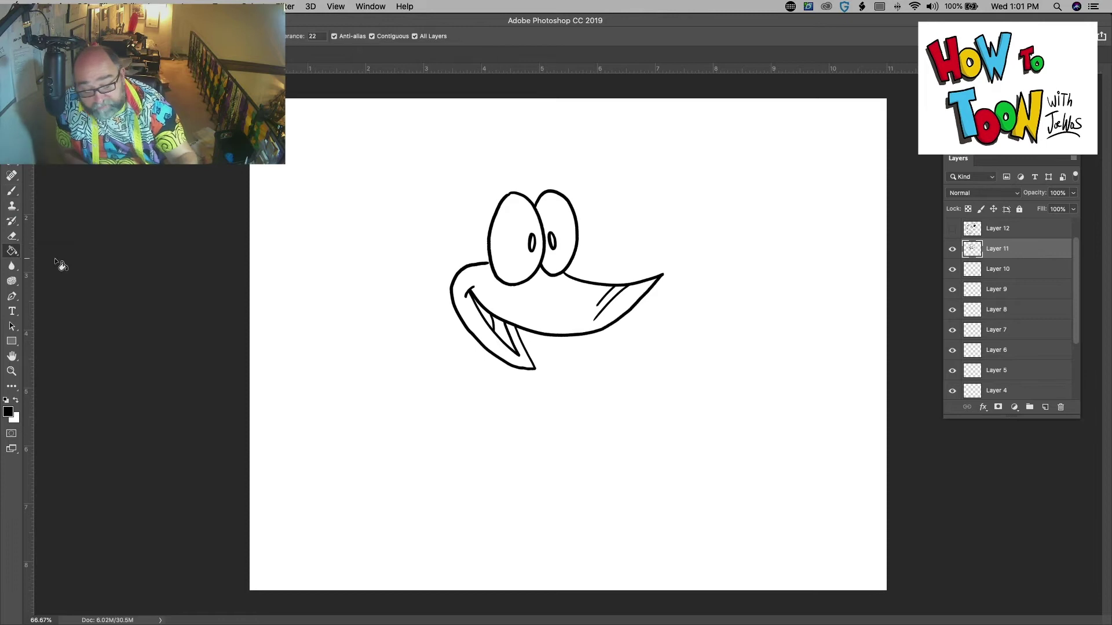
left_click(504, 335)
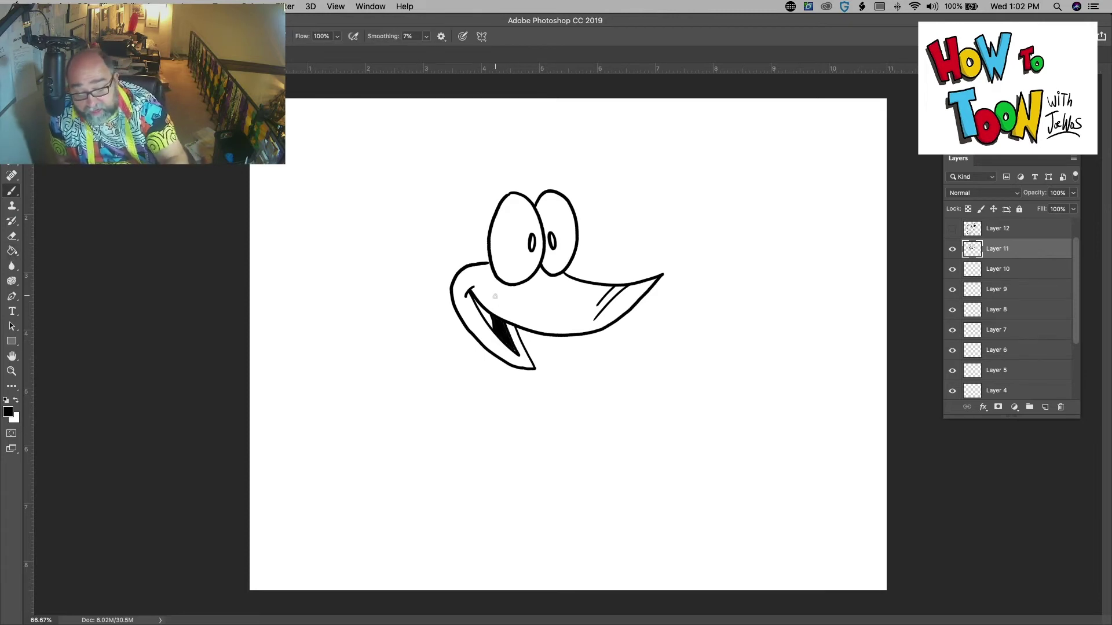
Step: Outline the back of the bird's head with jagged feathers and add short eyebrow strokes above both eyes
mouse_move(538, 198)
left_mouse_down()
mouse_move(504, 161)
mouse_move(506, 171)
mouse_move(467, 168)
mouse_move(413, 238)
mouse_move(423, 231)
mouse_move(408, 273)
mouse_move(422, 294)
mouse_move(418, 328)
mouse_move(461, 317)
left_mouse_up()
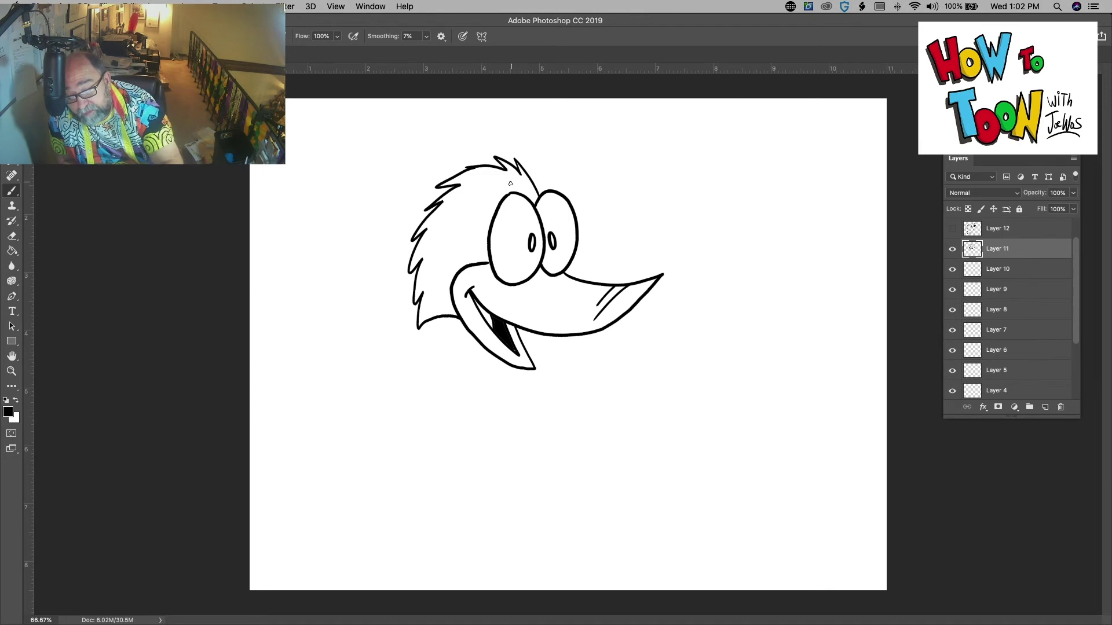
left_click_drag(514, 178, 494, 201)
left_click_drag(551, 166, 575, 198)
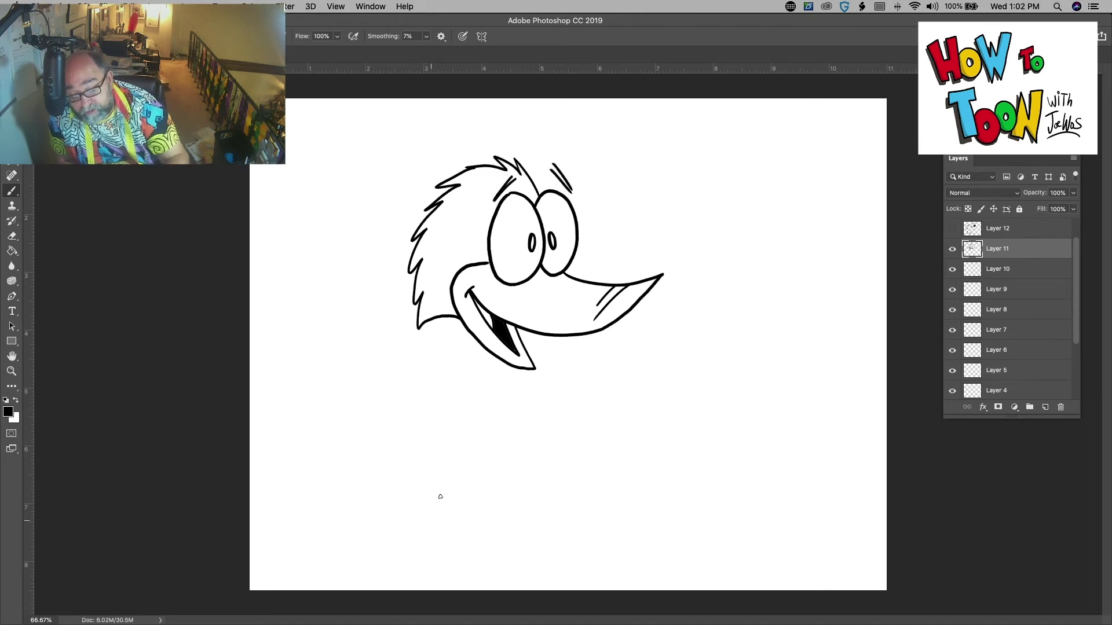
Step: Draw the bird's thin neck, round body with a scalloped wing, tail feathers and clawed far wing, and add half-closed eyelids
mouse_move(481, 346)
left_mouse_down()
mouse_move(479, 377)
mouse_move(385, 406)
mouse_move(430, 413)
mouse_move(480, 397)
mouse_move(503, 413)
mouse_move(491, 457)
mouse_move(439, 474)
mouse_move(410, 450)
mouse_move(400, 418)
left_mouse_up()
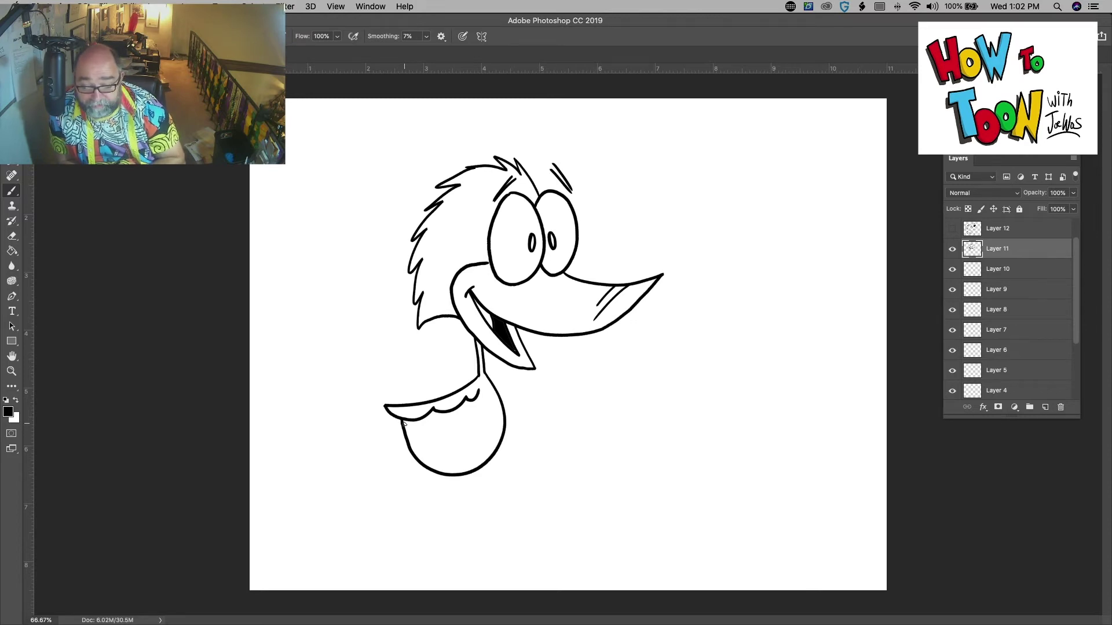
mouse_move(503, 427)
left_mouse_down()
mouse_move(464, 433)
mouse_move(478, 429)
left_mouse_up()
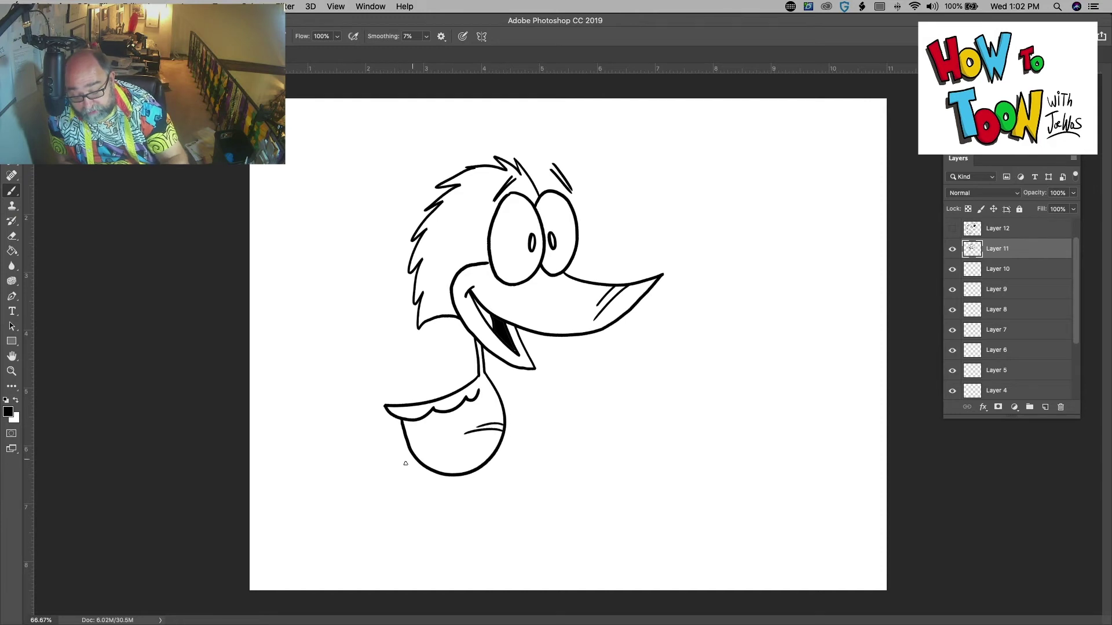
mouse_move(399, 404)
left_mouse_down()
mouse_move(378, 363)
mouse_move(399, 384)
mouse_move(400, 353)
mouse_move(410, 380)
mouse_move(418, 348)
mouse_move(418, 385)
left_mouse_up()
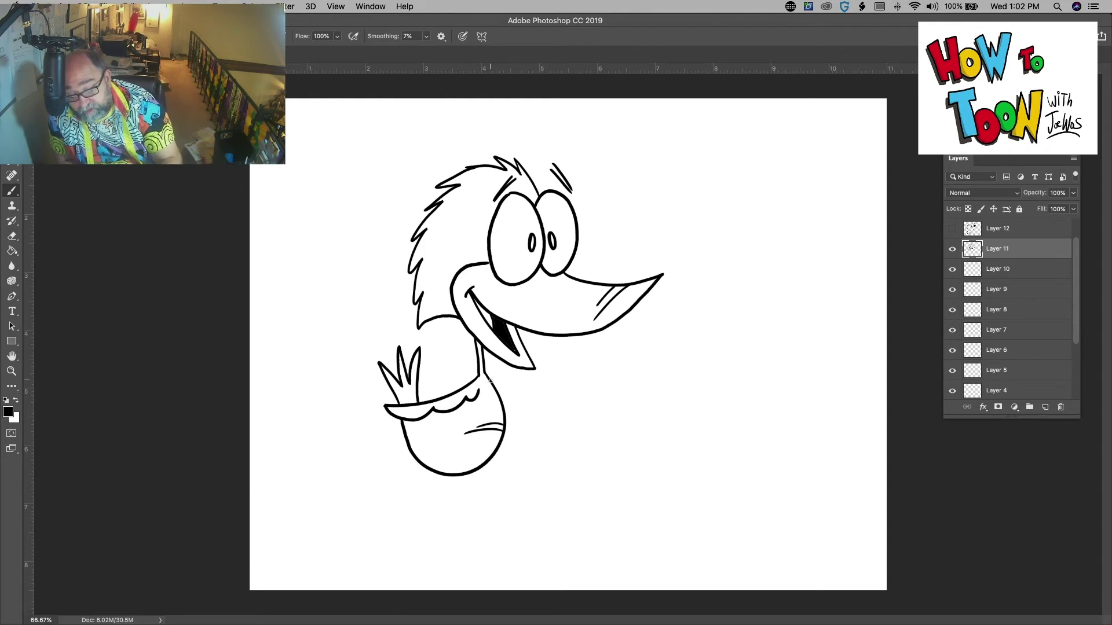
mouse_move(491, 381)
left_mouse_down()
mouse_move(511, 395)
mouse_move(544, 378)
mouse_move(539, 392)
mouse_move(564, 422)
mouse_move(552, 407)
mouse_move(532, 437)
mouse_move(530, 406)
mouse_move(499, 399)
left_mouse_up()
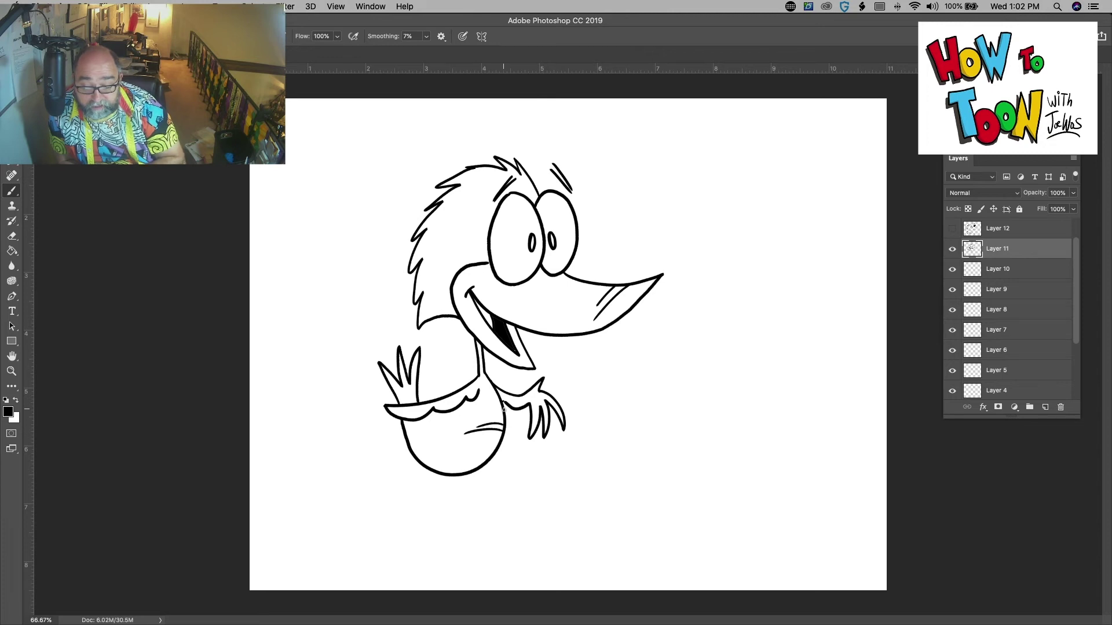
mouse_move(539, 229)
left_mouse_down()
mouse_move(492, 239)
mouse_move(548, 228)
mouse_move(577, 237)
left_mouse_up()
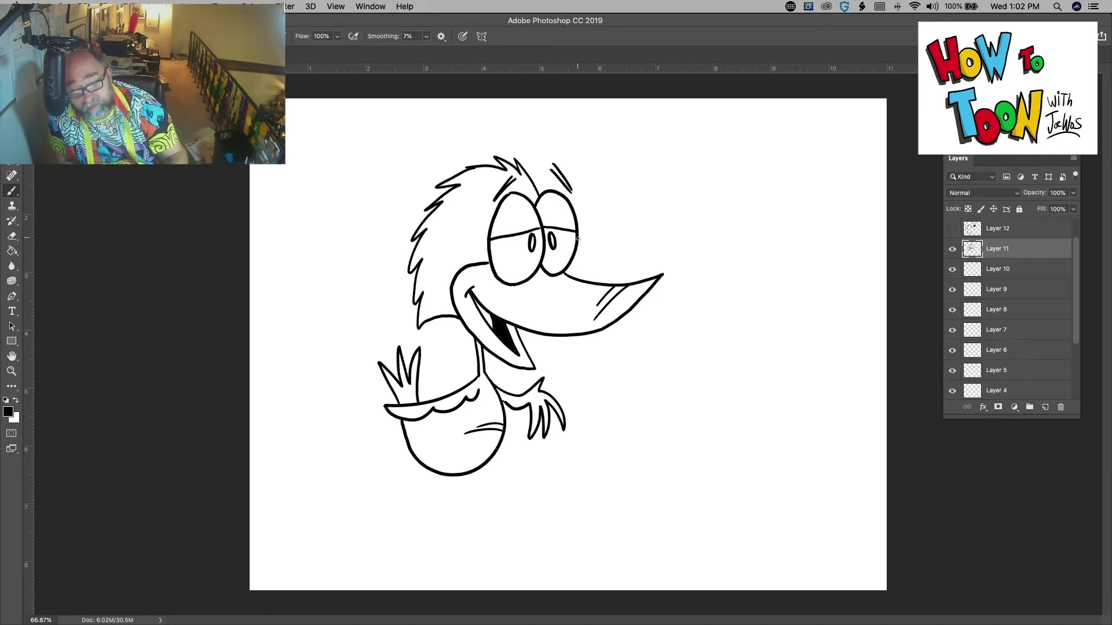
Step: Draw two thin double-line legs under the body and large webbed feet pointing outward with short shading strokes
left_click_drag(476, 482, 476, 521)
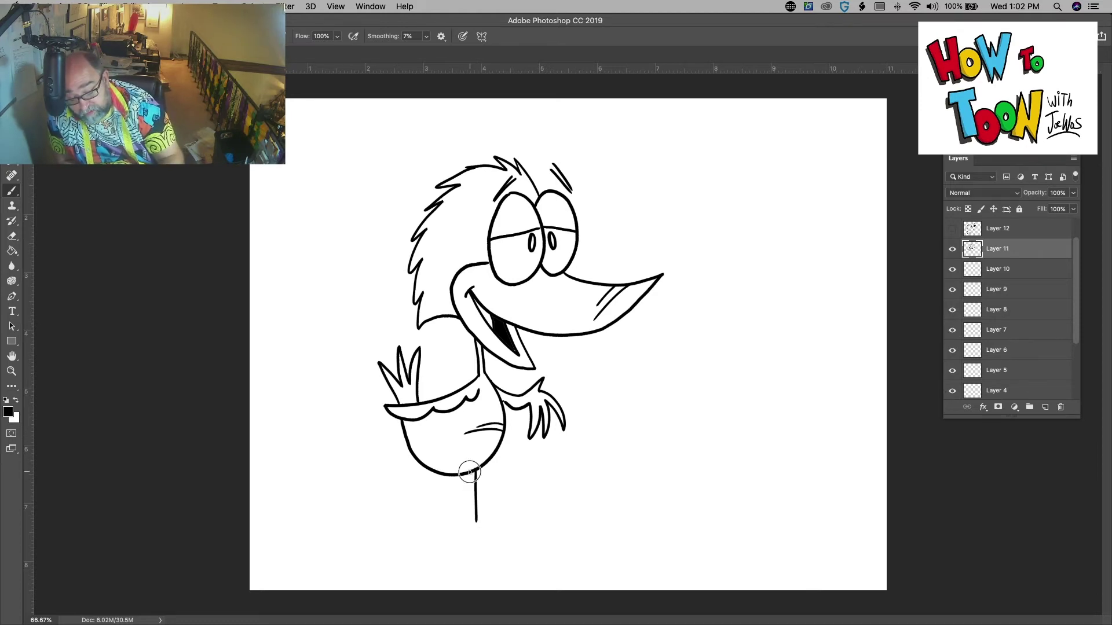
left_click_drag(470, 476, 472, 525)
left_click_drag(437, 477, 440, 529)
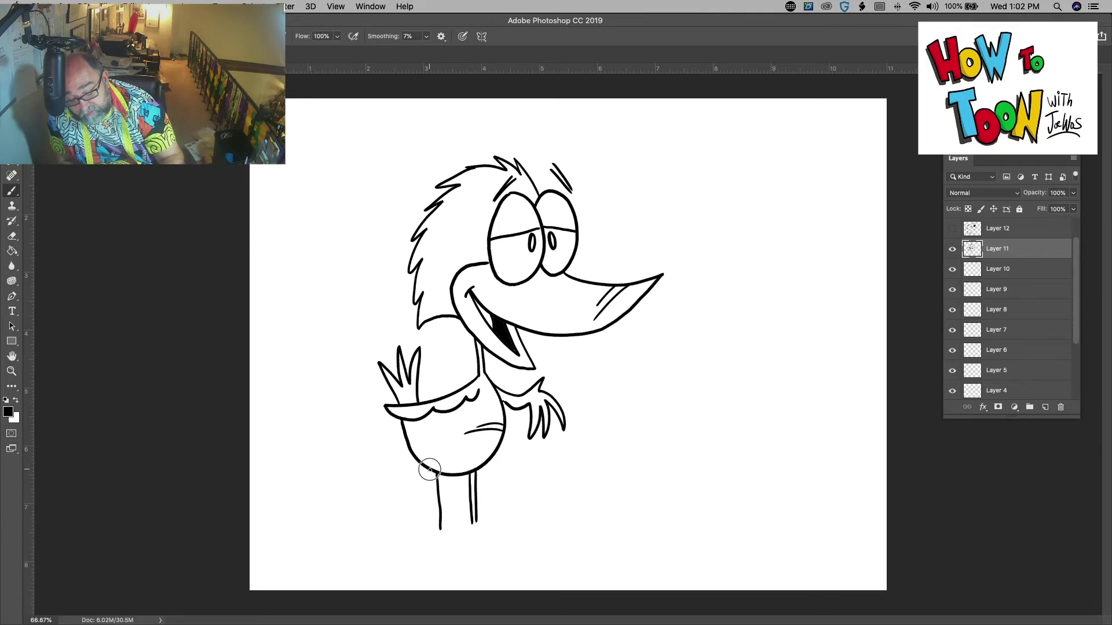
left_click_drag(429, 469, 434, 528)
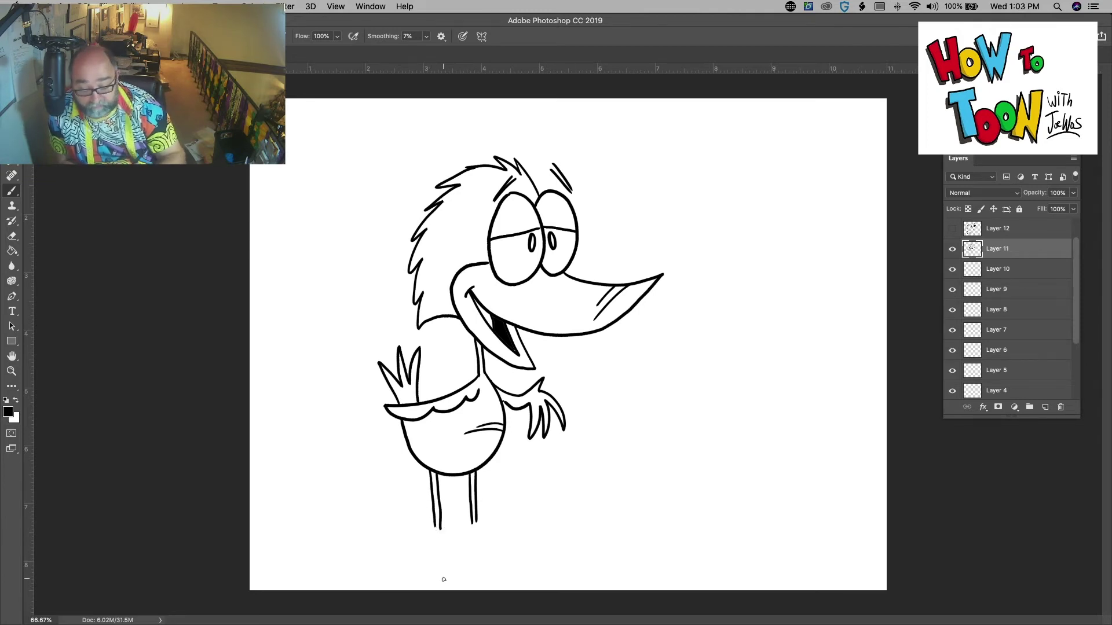
mouse_move(466, 514)
left_mouse_down()
mouse_move(542, 543)
mouse_move(521, 517)
mouse_move(545, 503)
mouse_move(443, 513)
mouse_move(445, 541)
mouse_move(359, 545)
mouse_move(381, 528)
mouse_move(360, 521)
mouse_move(382, 516)
mouse_move(361, 499)
mouse_move(436, 517)
left_mouse_up()
left_click_drag(507, 512, 500, 528)
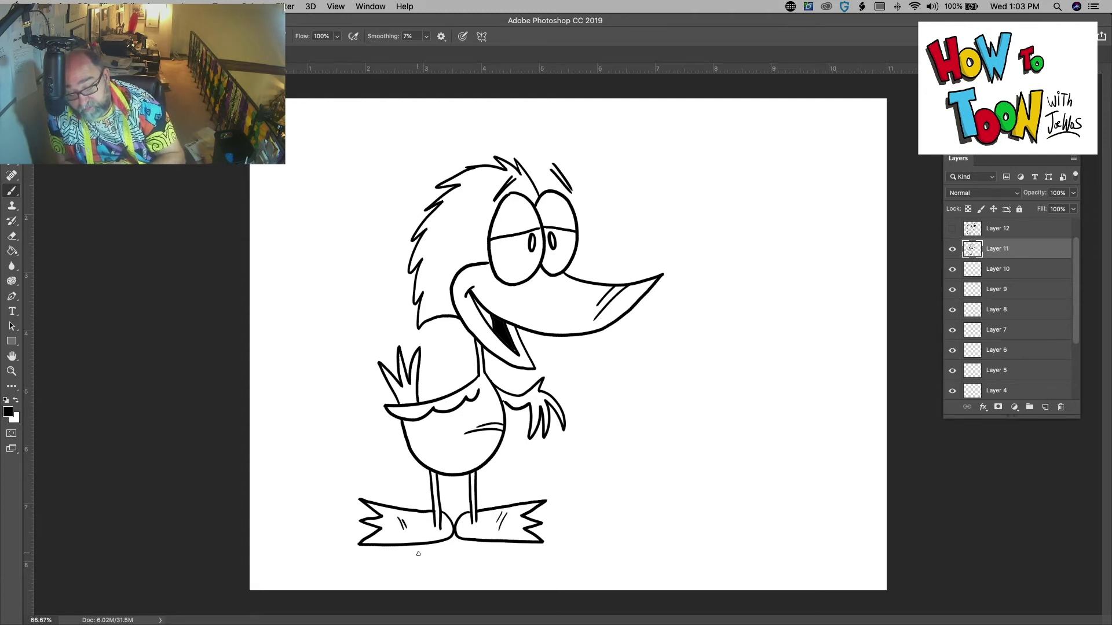
Step: Sign the bird drawing beside its feet, then hide Layer 11 and make Layer 10 active
mouse_move(570, 505)
left_mouse_down()
mouse_move(608, 482)
mouse_move(585, 541)
mouse_move(647, 493)
mouse_move(607, 547)
left_mouse_up()
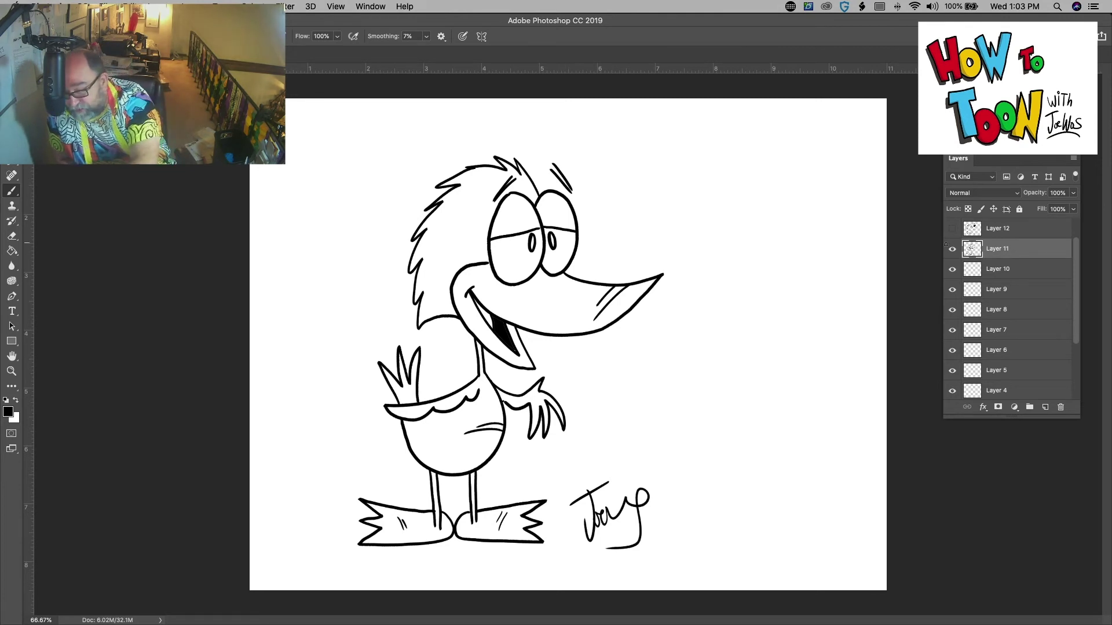
left_click(952, 250)
left_click(990, 269)
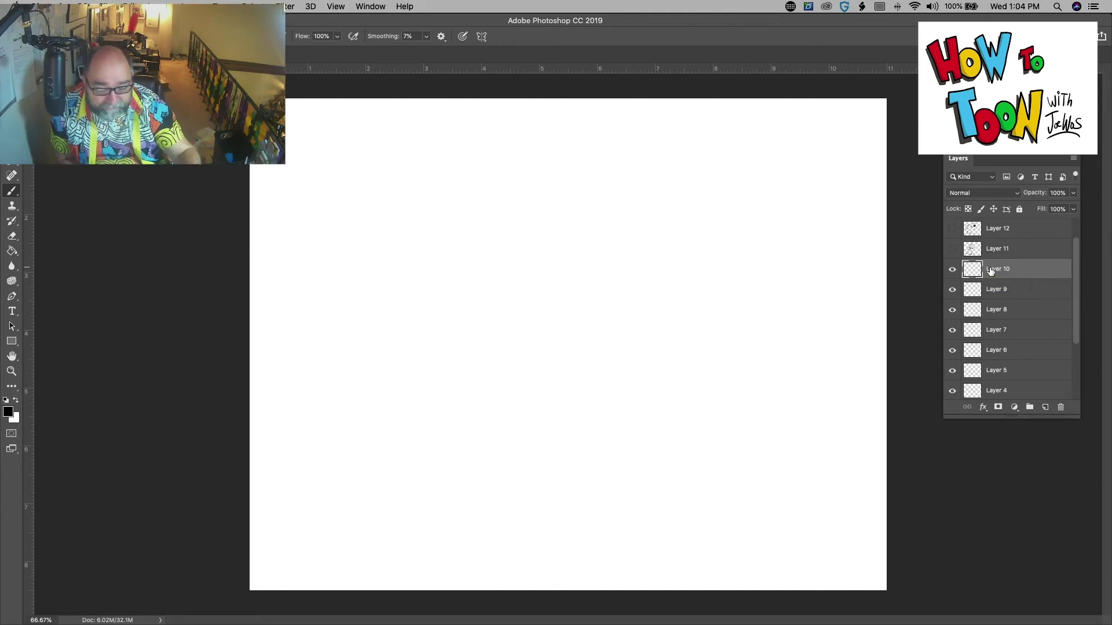
Step: Draw a second bird's head with two oval eyes, a long frowning open beak, eyebrow strokes and a jagged feathered back
mouse_move(513, 178)
left_mouse_down()
mouse_move(527, 186)
mouse_move(531, 241)
mouse_move(507, 251)
mouse_move(499, 201)
mouse_move(512, 179)
mouse_move(563, 194)
mouse_move(556, 241)
mouse_move(541, 243)
mouse_move(531, 216)
mouse_move(616, 238)
mouse_move(642, 228)
mouse_move(615, 270)
mouse_move(511, 285)
mouse_move(452, 335)
mouse_move(486, 308)
mouse_move(460, 342)
mouse_move(445, 330)
mouse_move(471, 280)
mouse_move(501, 256)
left_mouse_up()
mouse_move(593, 248)
left_mouse_down()
mouse_move(568, 286)
mouse_move(565, 278)
left_mouse_up()
mouse_move(515, 159)
left_mouse_down()
mouse_move(499, 189)
mouse_move(565, 183)
mouse_move(553, 168)
mouse_move(488, 154)
mouse_move(427, 204)
mouse_move(403, 264)
mouse_move(457, 299)
left_mouse_up()
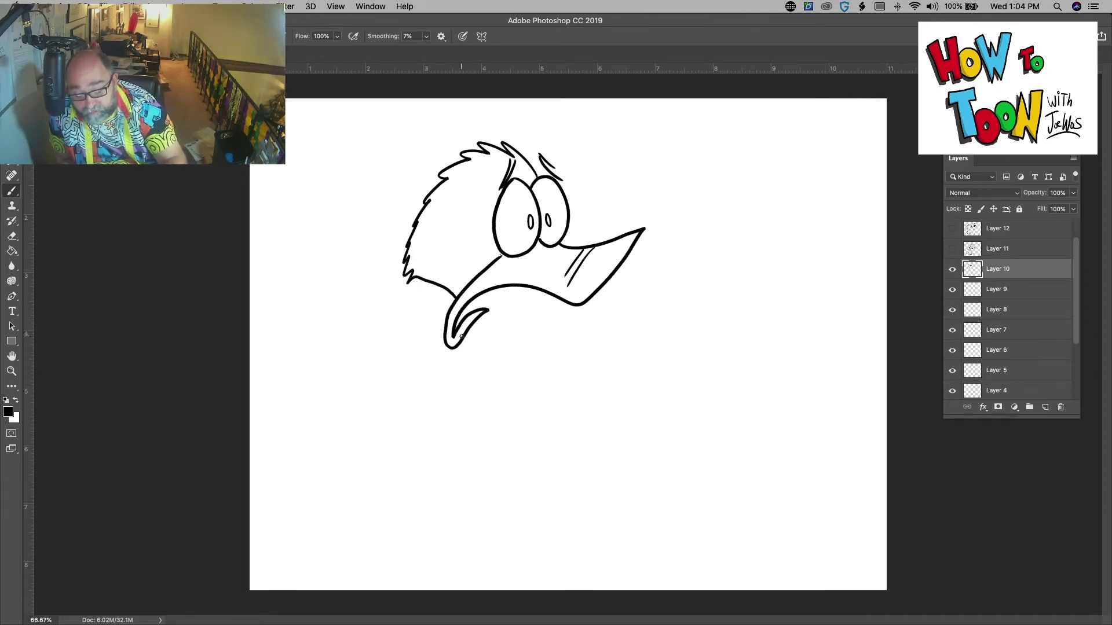
Step: Draw the second bird's thin neck, outstretched feathered wings and rounded body, with thin legs and webbed feet in a walking pose
left_click_drag(460, 317, 450, 386)
mouse_move(455, 346)
left_mouse_down()
mouse_move(447, 405)
mouse_move(350, 349)
mouse_move(383, 363)
mouse_move(353, 410)
mouse_move(368, 422)
mouse_move(555, 354)
mouse_move(535, 373)
mouse_move(564, 397)
mouse_move(525, 394)
mouse_move(478, 422)
mouse_move(478, 480)
mouse_move(406, 468)
mouse_move(395, 438)
mouse_move(441, 441)
mouse_move(419, 395)
left_mouse_up()
left_click_drag(457, 429, 482, 434)
mouse_move(475, 482)
left_mouse_down()
mouse_move(479, 526)
mouse_move(462, 543)
mouse_move(553, 540)
mouse_move(551, 517)
mouse_move(478, 520)
left_mouse_up()
mouse_move(433, 488)
left_mouse_down()
mouse_move(421, 524)
mouse_move(435, 542)
mouse_move(346, 488)
mouse_move(363, 476)
mouse_move(391, 481)
mouse_move(423, 518)
left_mouse_up()
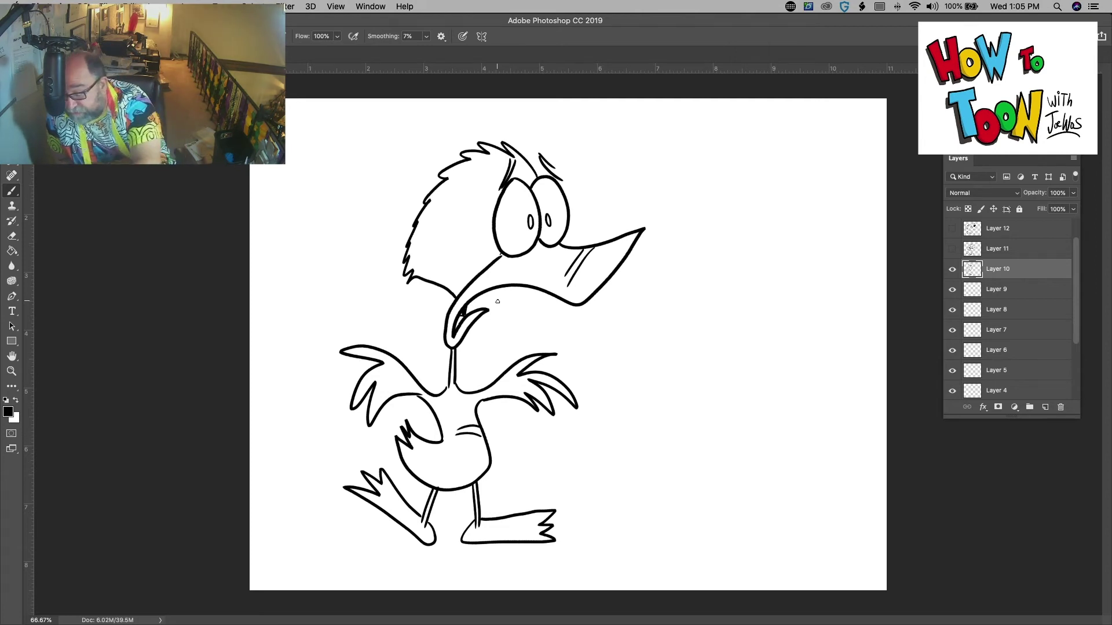
Step: Hide Layer 10 and, on Layer 9, draw a bird's large and small oval eyes with a long, open, down-curved beak
left_click(952, 269)
left_click(984, 289)
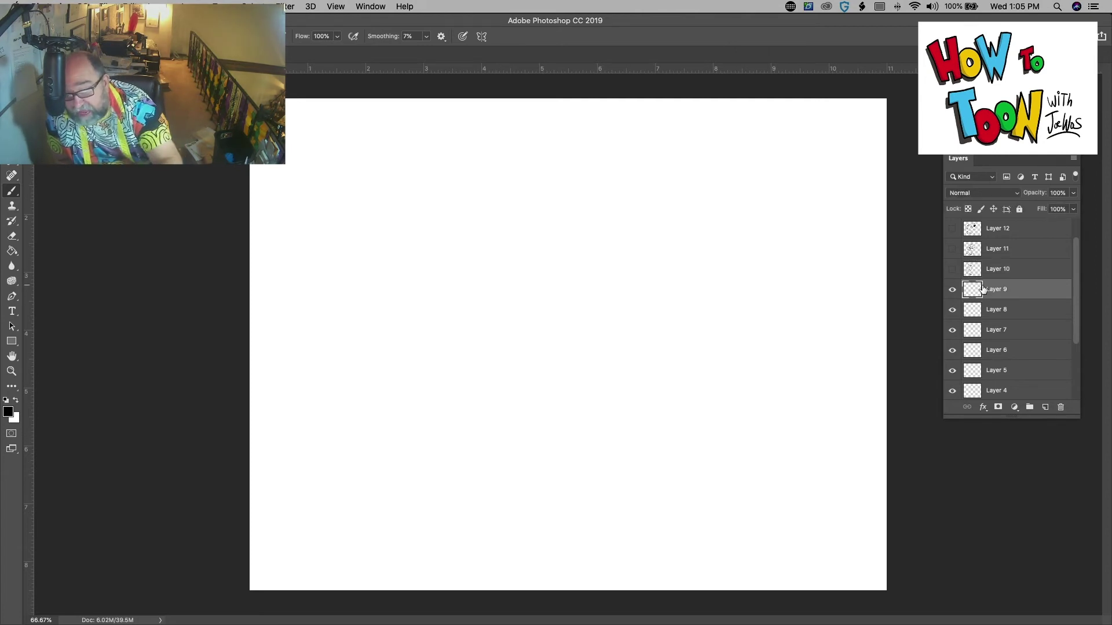
mouse_move(505, 154)
left_mouse_down()
mouse_move(533, 205)
mouse_move(516, 221)
mouse_move(488, 210)
mouse_move(484, 178)
mouse_move(503, 154)
mouse_move(520, 196)
mouse_move(543, 179)
mouse_move(555, 198)
mouse_move(535, 219)
mouse_move(539, 204)
mouse_move(540, 222)
mouse_move(618, 247)
mouse_move(587, 255)
mouse_move(494, 238)
mouse_move(480, 281)
mouse_move(505, 270)
left_mouse_up()
mouse_move(483, 291)
left_mouse_down()
mouse_move(471, 261)
mouse_move(493, 218)
left_mouse_up()
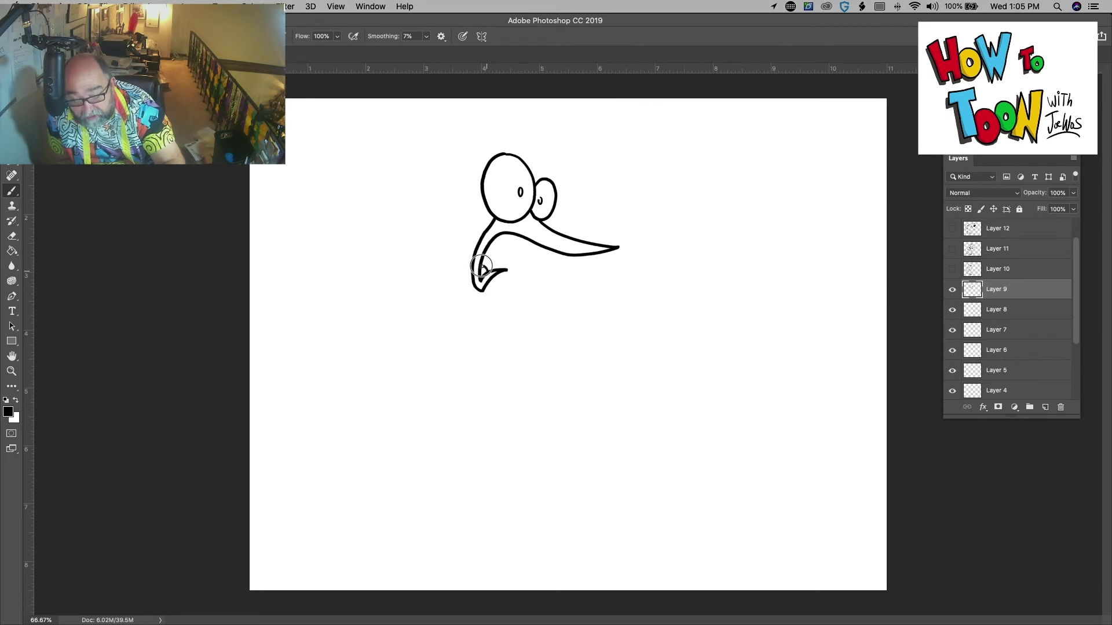
mouse_move(480, 278)
left_mouse_down()
mouse_move(497, 238)
mouse_move(538, 227)
left_mouse_up()
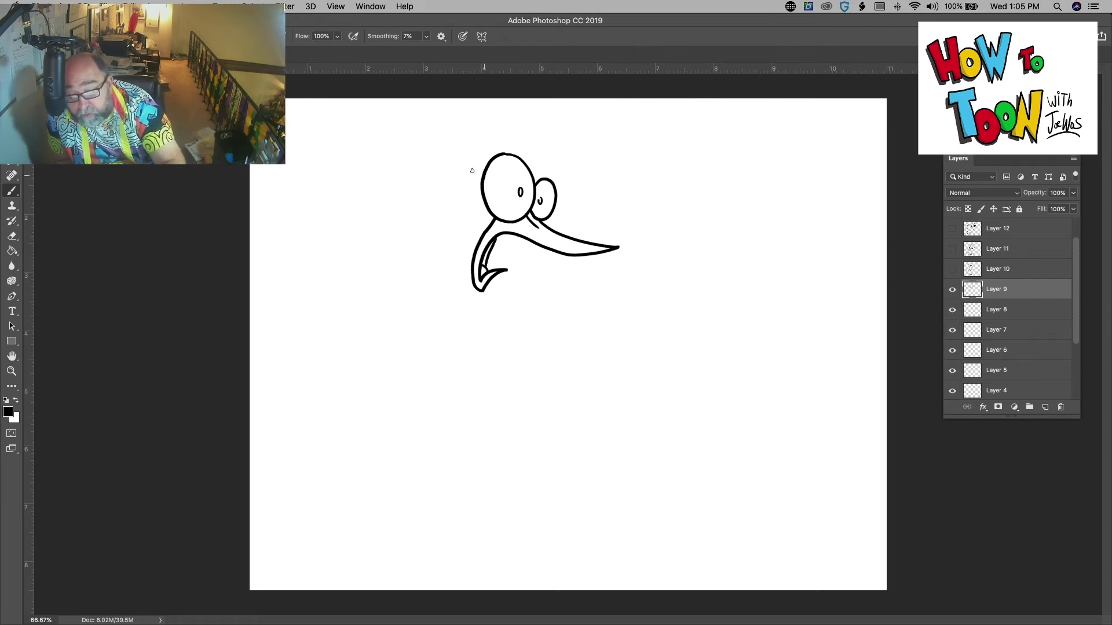
Step: Draw a looping feather crest behind the bird's head and short double eyebrow strokes above both eyes
mouse_move(491, 159)
left_mouse_down()
mouse_move(405, 168)
mouse_move(438, 197)
mouse_move(485, 173)
left_mouse_up()
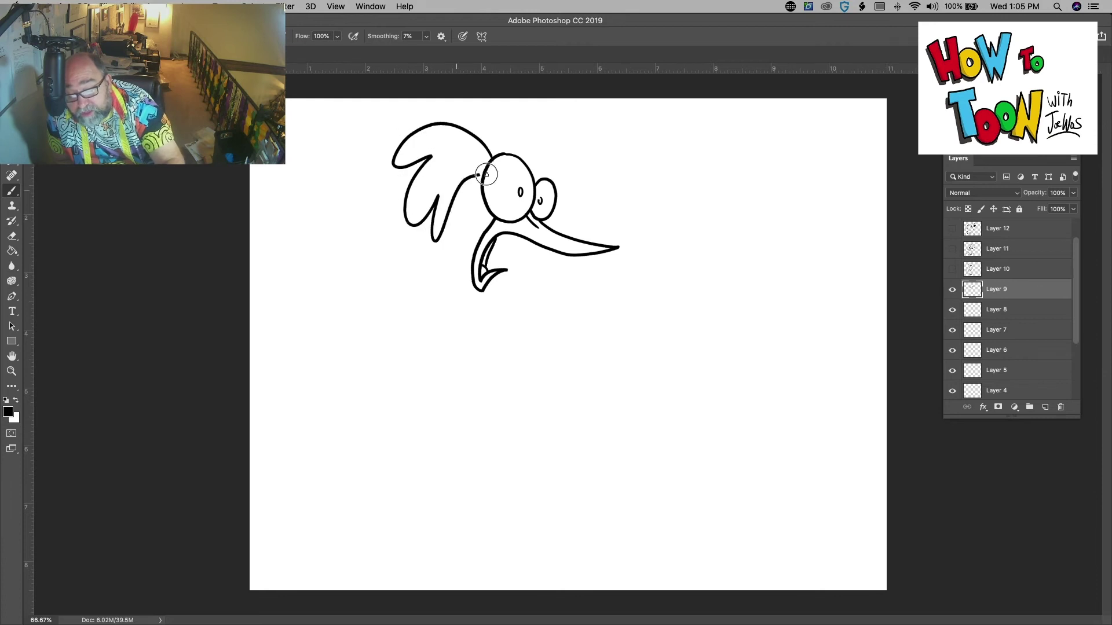
mouse_move(515, 133)
left_mouse_down()
mouse_move(504, 154)
mouse_move(557, 181)
left_mouse_up()
left_click_drag(550, 155, 561, 181)
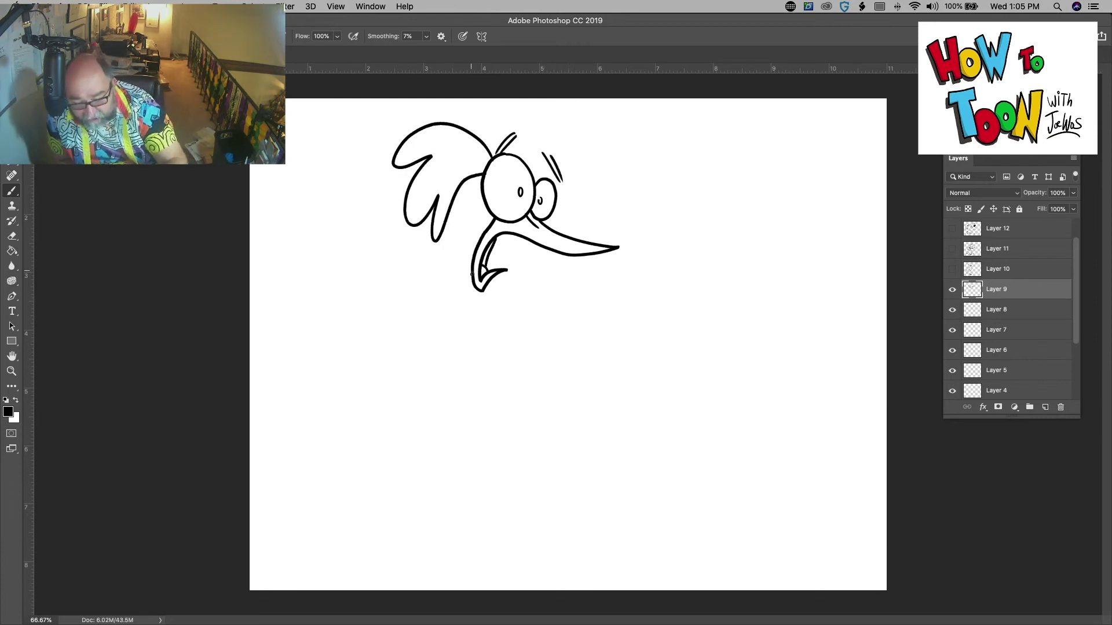
Step: Draw the hanging feather behind the beak and a long thin neck, then the spread wings and pear-shaped body with belly lines
mouse_move(491, 220)
left_mouse_down()
mouse_move(443, 269)
mouse_move(427, 325)
mouse_move(459, 346)
mouse_move(451, 286)
mouse_move(485, 309)
mouse_move(485, 380)
left_mouse_up()
mouse_move(488, 331)
left_mouse_down()
mouse_move(493, 378)
mouse_move(479, 293)
mouse_move(486, 308)
left_mouse_up()
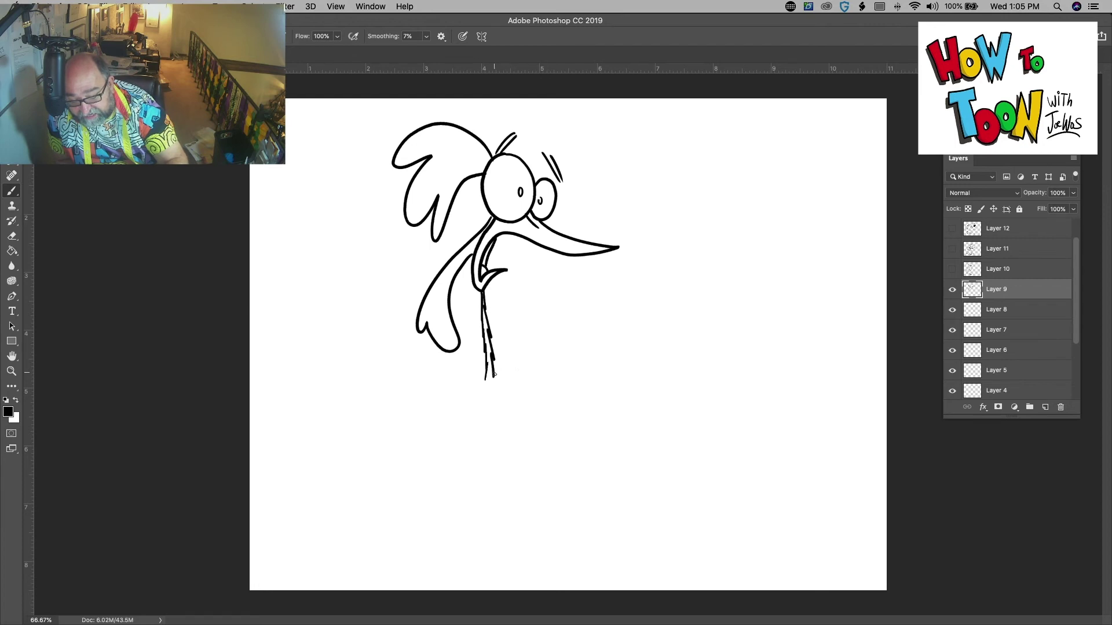
mouse_move(493, 379)
left_mouse_down()
mouse_move(585, 312)
mouse_move(582, 337)
mouse_move(616, 346)
mouse_move(582, 348)
mouse_move(590, 377)
mouse_move(399, 351)
mouse_move(372, 379)
mouse_move(391, 415)
mouse_move(414, 394)
mouse_move(459, 400)
mouse_move(513, 386)
mouse_move(500, 413)
mouse_move(513, 463)
mouse_move(475, 478)
mouse_move(453, 434)
mouse_move(468, 396)
mouse_move(497, 436)
left_mouse_up()
left_click_drag(476, 423, 496, 423)
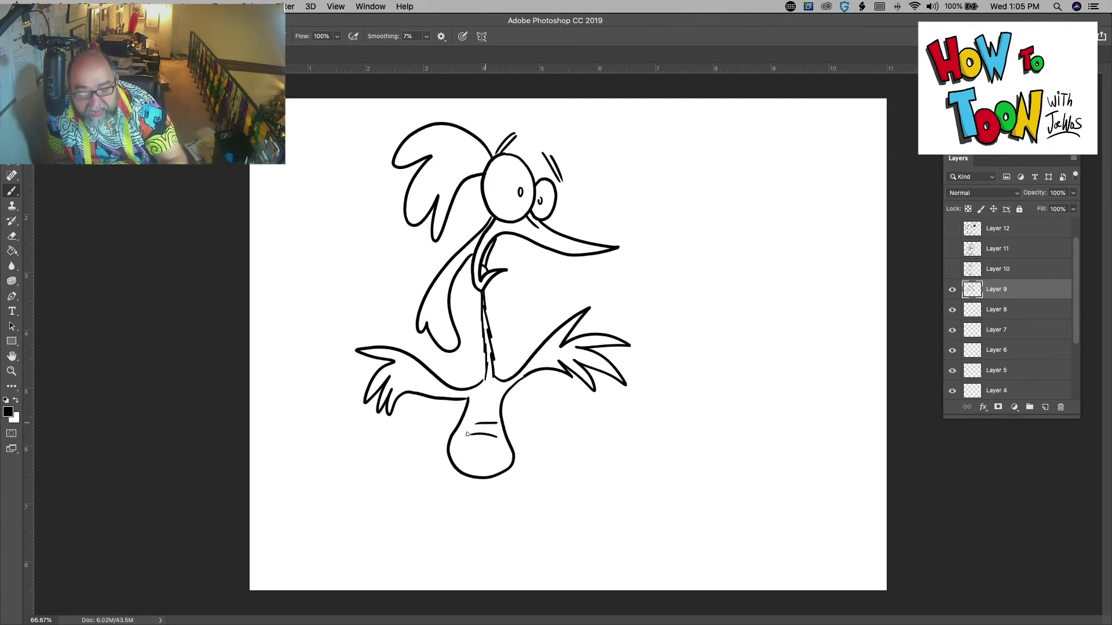
Step: Draw the bird's two short legs and long-toed feet beneath the pear-shaped body
mouse_move(503, 476)
left_mouse_down()
mouse_move(505, 518)
mouse_move(489, 515)
mouse_move(484, 529)
mouse_move(566, 528)
mouse_move(504, 514)
mouse_move(527, 509)
mouse_move(560, 517)
left_mouse_up()
mouse_move(460, 473)
left_mouse_down()
mouse_move(450, 517)
mouse_move(458, 510)
mouse_move(467, 532)
left_mouse_up()
mouse_move(467, 531)
left_mouse_down()
mouse_move(426, 509)
mouse_move(387, 508)
left_mouse_up()
mouse_move(387, 508)
left_mouse_down()
mouse_move(418, 493)
mouse_move(458, 515)
mouse_move(422, 529)
mouse_move(446, 529)
left_mouse_up()
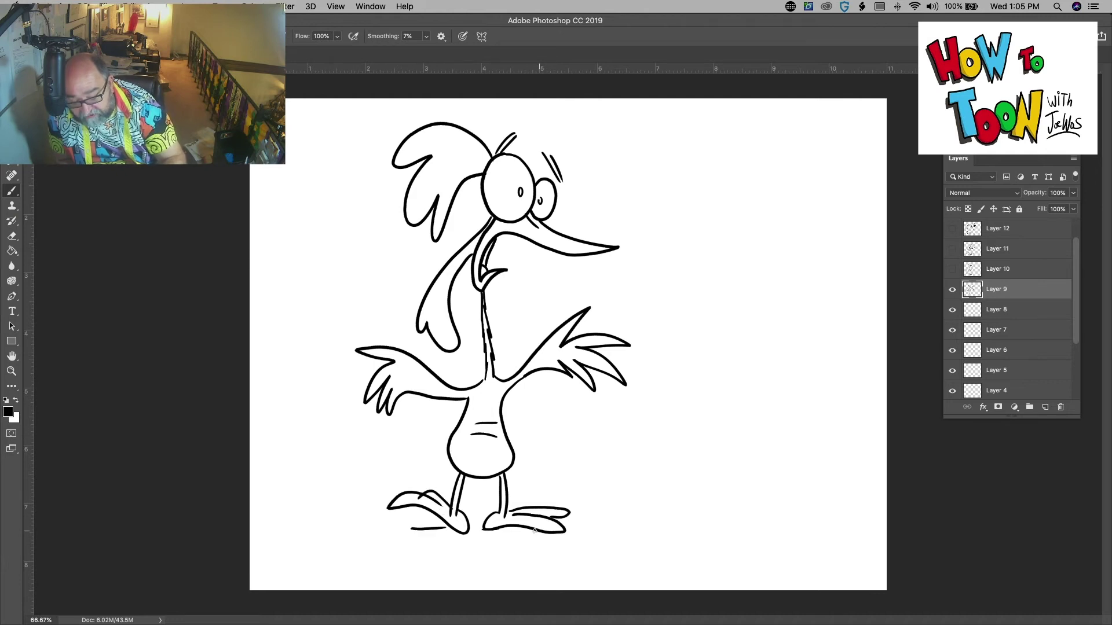
Step: Draw a ledge line under the bird's feet with slanted supports at its end and two rows of wavy lines below it
left_click_drag(527, 535, 503, 590)
mouse_move(544, 530)
left_mouse_down()
mouse_move(522, 590)
mouse_move(555, 590)
mouse_move(561, 575)
left_mouse_up()
left_click_drag(493, 519, 262, 539)
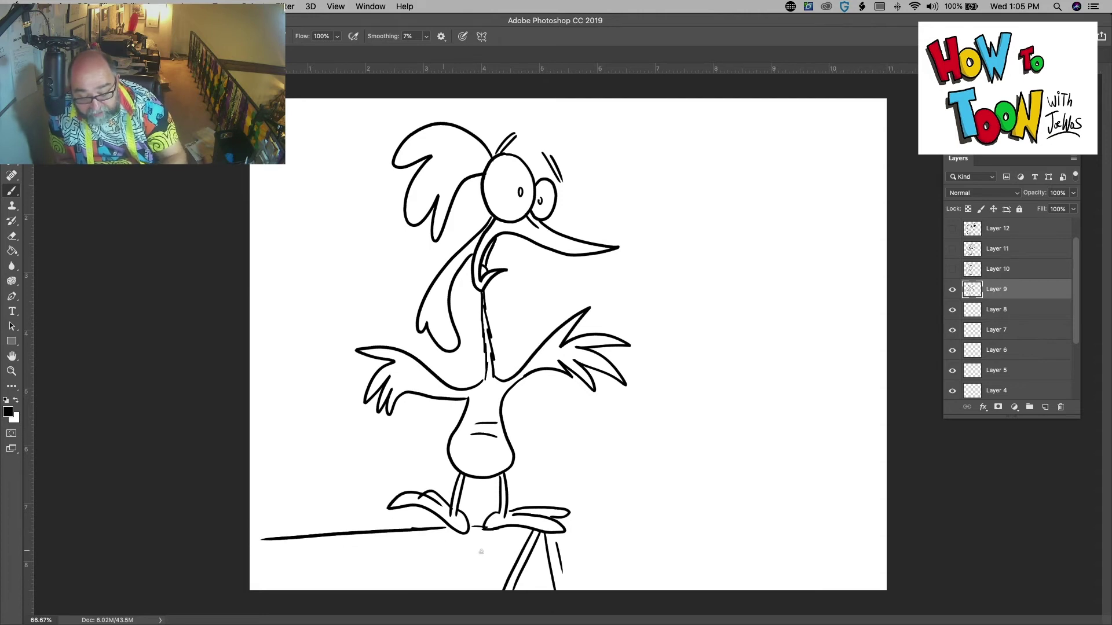
mouse_move(523, 531)
left_mouse_down()
mouse_move(359, 551)
mouse_move(290, 541)
left_mouse_up()
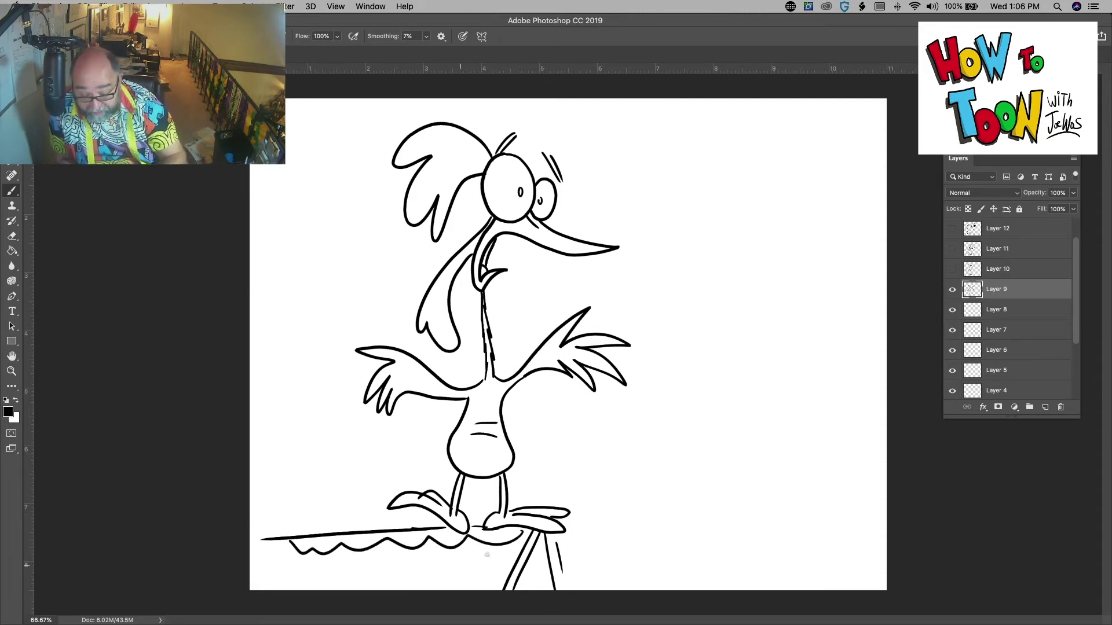
left_click_drag(524, 553, 297, 565)
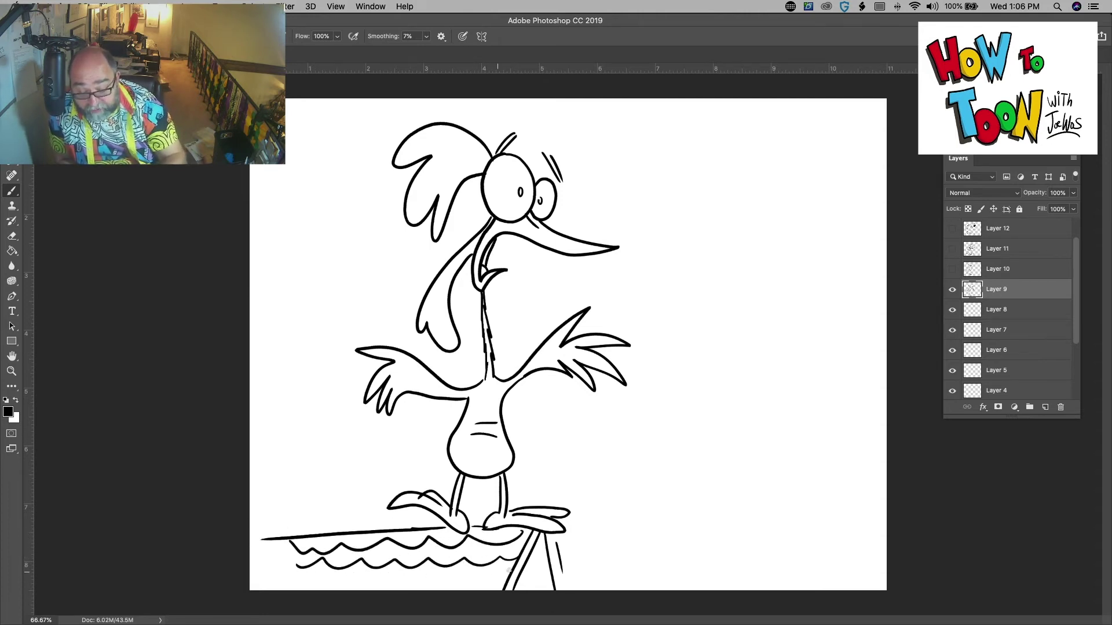
Step: Sign the drawing in the lower right of the canvas, then hide Layer 9 and make Layer 8 active
mouse_move(637, 579)
left_mouse_down()
mouse_move(670, 561)
mouse_move(704, 565)
mouse_move(692, 585)
left_mouse_up()
left_click_drag(629, 557, 672, 553)
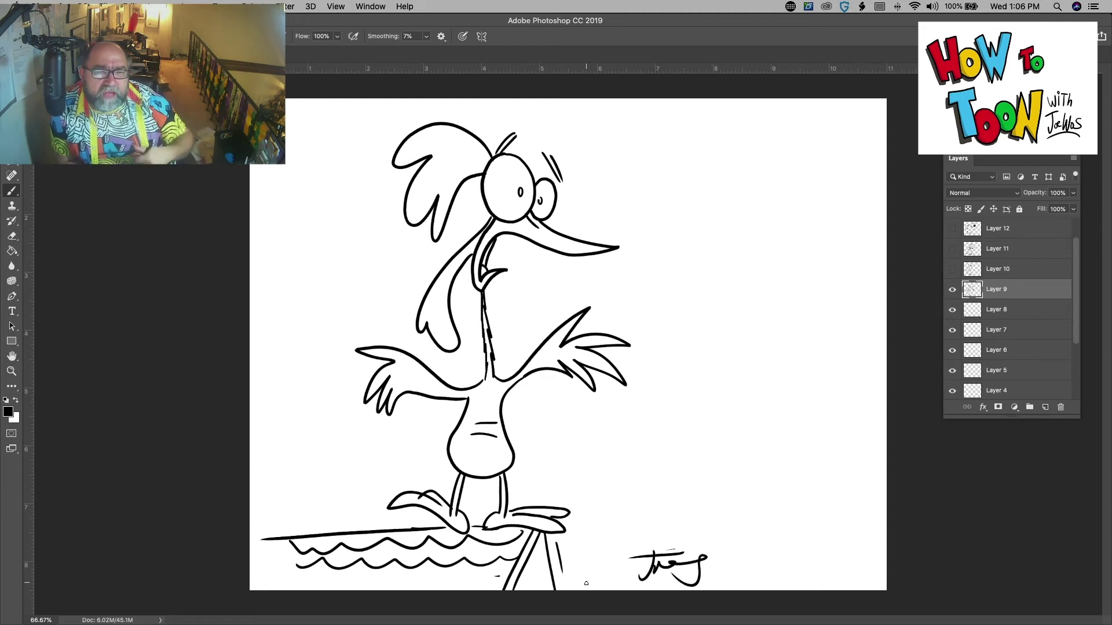
left_click(952, 291)
left_click(979, 312)
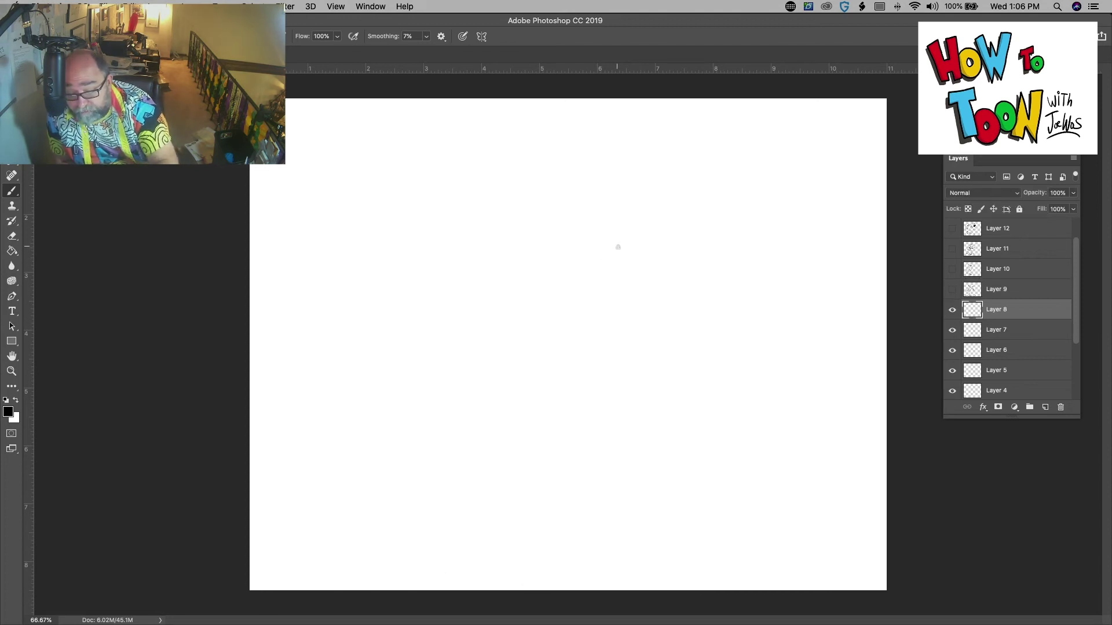
Step: Draw a swan's half-closed eye with long lashes, a peaked brow, a curved cheek and an open pointed beak
mouse_move(624, 252)
left_mouse_down()
mouse_move(605, 230)
mouse_move(522, 230)
left_mouse_up()
mouse_move(622, 249)
left_mouse_down()
mouse_move(541, 246)
mouse_move(531, 227)
mouse_move(559, 262)
left_mouse_up()
mouse_move(623, 248)
left_mouse_down()
mouse_move(603, 293)
mouse_move(551, 263)
mouse_move(606, 271)
mouse_move(586, 198)
mouse_move(565, 219)
mouse_move(650, 236)
mouse_move(637, 295)
mouse_move(623, 315)
mouse_move(532, 301)
left_mouse_up()
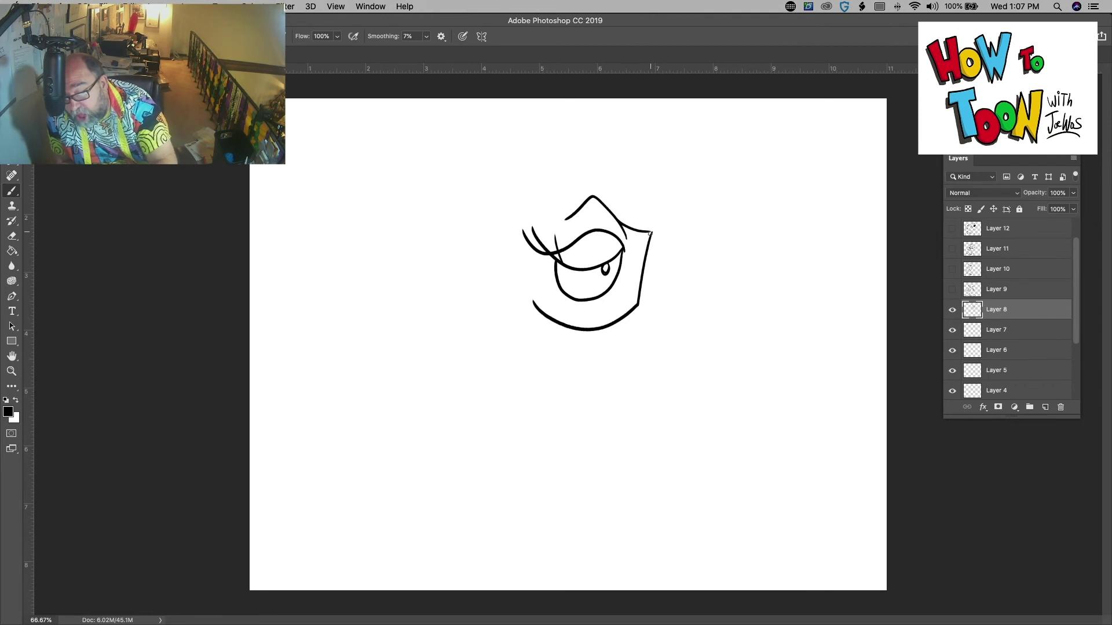
mouse_move(650, 234)
left_mouse_down()
mouse_move(737, 218)
mouse_move(653, 276)
mouse_move(693, 300)
mouse_move(652, 293)
mouse_move(639, 303)
left_mouse_up()
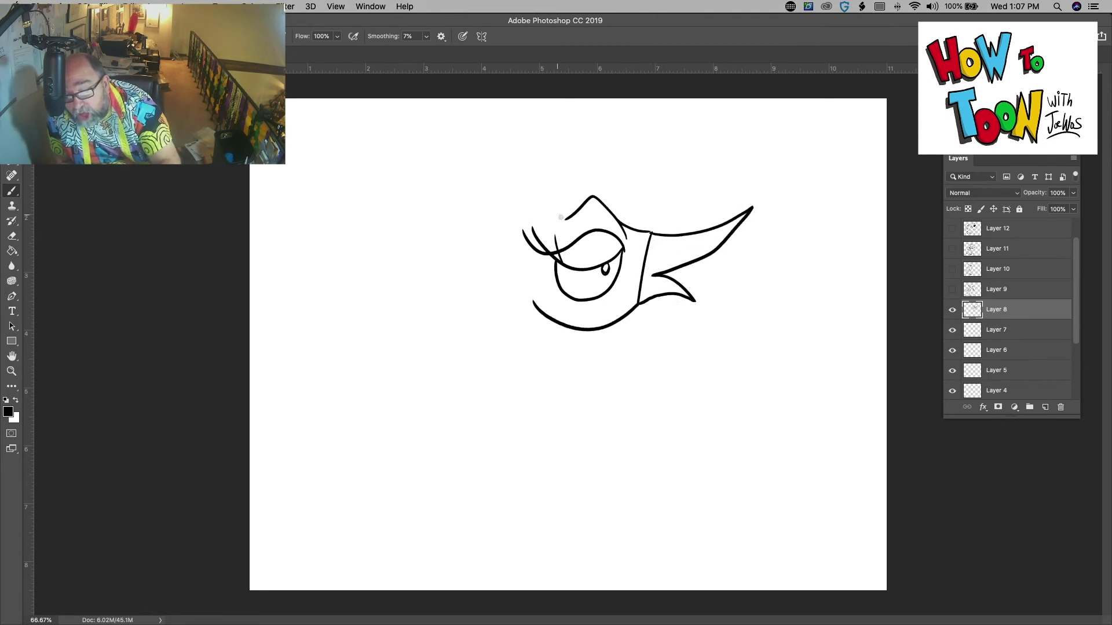
Step: Draw the swan's S-shaped neck and large rounded body with a scalloped wing and small tail feathers
mouse_move(560, 217)
left_mouse_down()
mouse_move(536, 210)
mouse_move(555, 356)
mouse_move(598, 350)
mouse_move(675, 525)
mouse_move(389, 444)
left_mouse_up()
mouse_move(556, 355)
left_mouse_down()
mouse_move(593, 405)
mouse_move(570, 416)
mouse_move(417, 360)
mouse_move(410, 373)
mouse_move(508, 443)
mouse_move(575, 459)
mouse_move(605, 449)
left_mouse_up()
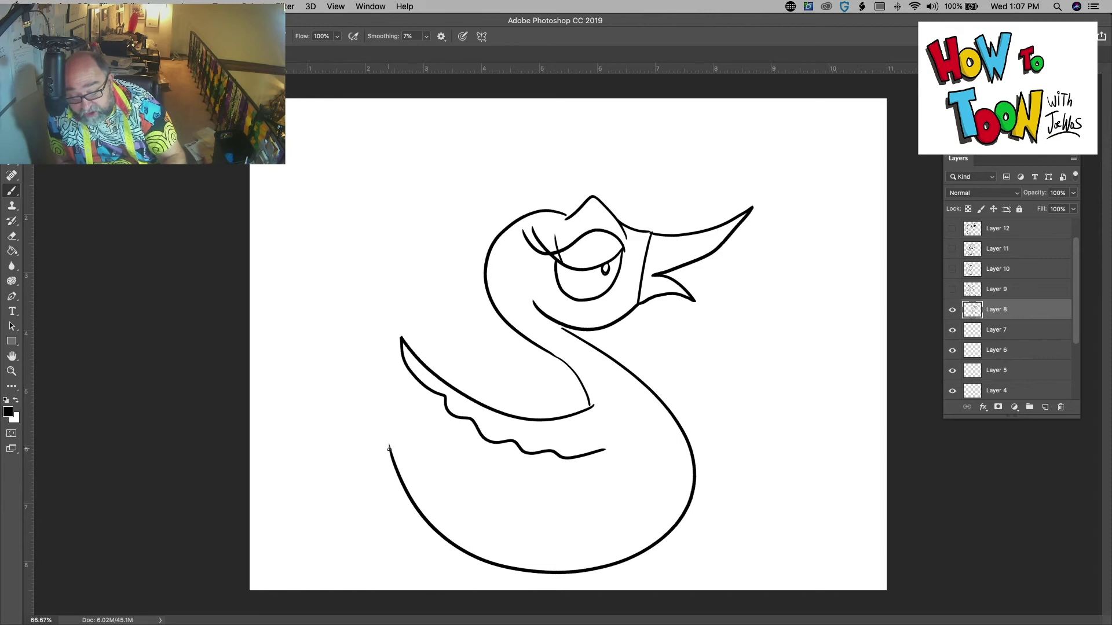
mouse_move(389, 449)
left_mouse_down()
mouse_move(387, 387)
mouse_move(399, 355)
mouse_move(388, 379)
mouse_move(396, 356)
left_mouse_up()
mouse_move(405, 350)
left_mouse_down()
mouse_move(417, 342)
mouse_move(432, 368)
left_mouse_up()
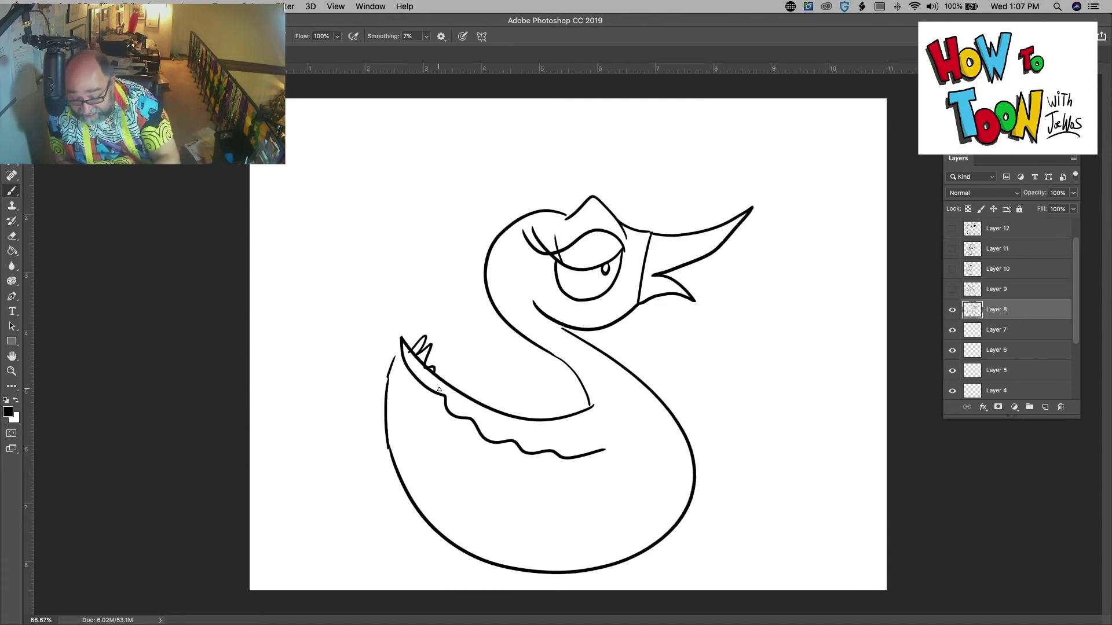
Step: Add a bead necklace and a small far wing to the swan, and draw water lines around its body
mouse_move(663, 402)
left_mouse_down()
mouse_move(723, 382)
mouse_move(687, 416)
mouse_move(639, 393)
mouse_move(586, 400)
left_mouse_up()
mouse_move(667, 540)
left_mouse_down()
mouse_move(764, 558)
mouse_move(658, 565)
left_mouse_up()
mouse_move(495, 581)
left_mouse_down()
mouse_move(284, 574)
mouse_move(433, 537)
left_mouse_up()
left_click_drag(313, 568, 398, 560)
left_click_drag(694, 520, 849, 528)
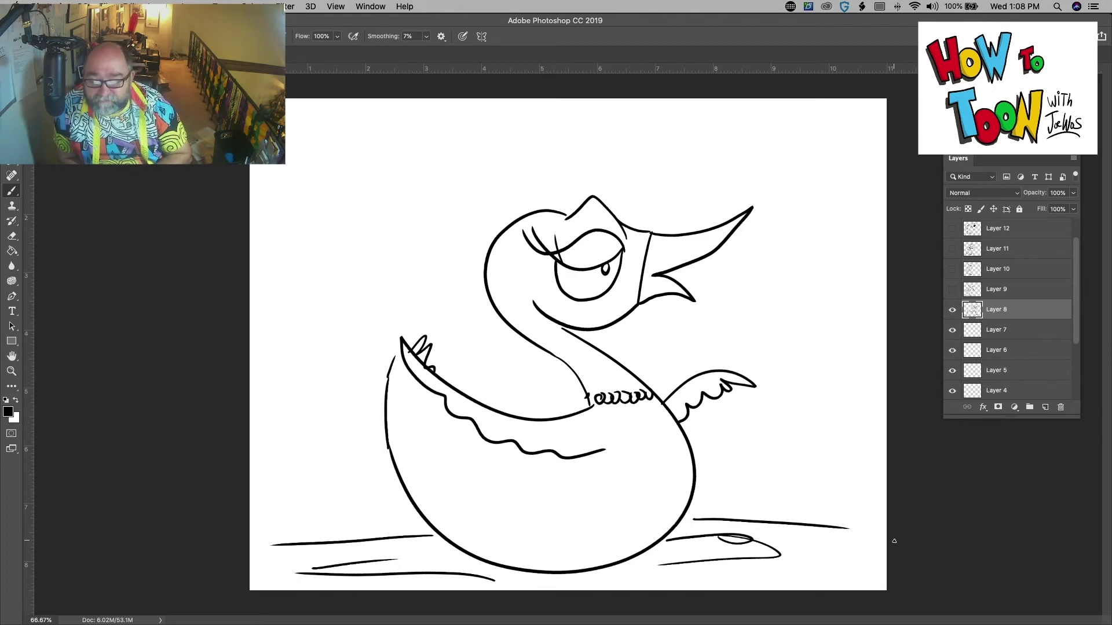
Step: Hide Layer 8 and, on Layer 7, draw two overlapping oval eyes with small pupils and bushy eyebrows
left_click(952, 310)
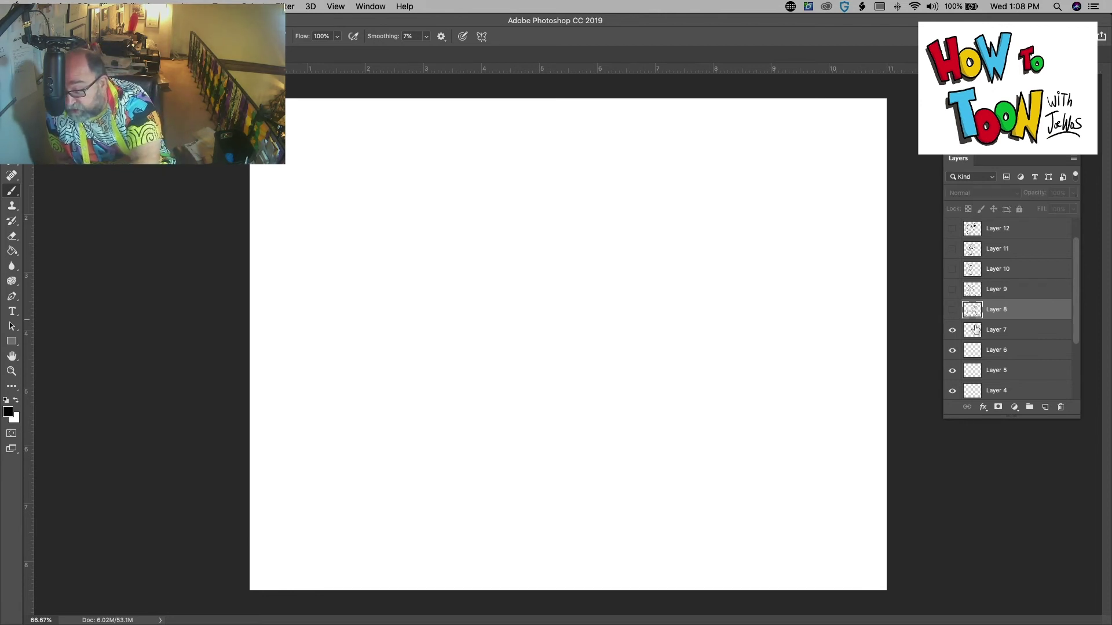
left_click(978, 330)
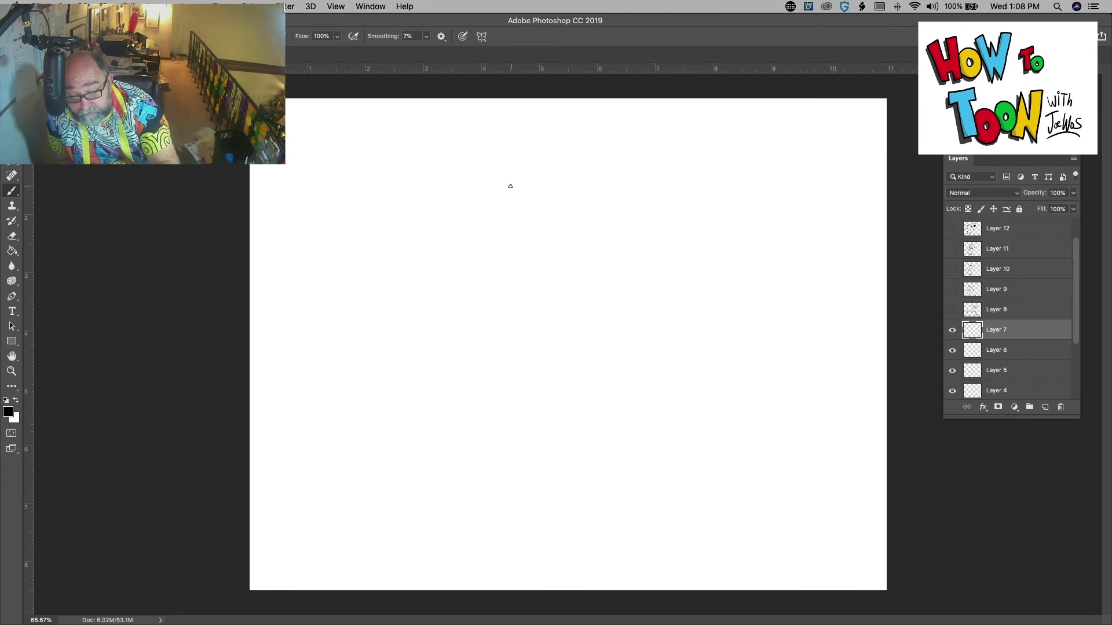
mouse_move(505, 180)
left_mouse_down()
mouse_move(545, 207)
mouse_move(543, 250)
mouse_move(528, 268)
mouse_move(501, 265)
mouse_move(499, 184)
mouse_move(558, 181)
mouse_move(582, 227)
mouse_move(557, 262)
mouse_move(539, 232)
left_mouse_up()
mouse_move(540, 188)
left_mouse_down()
mouse_move(591, 142)
mouse_move(600, 169)
mouse_move(557, 184)
mouse_move(516, 166)
mouse_move(475, 173)
mouse_move(469, 206)
mouse_move(497, 182)
left_mouse_up()
Step: Draw the horse's long muzzle, toothy open grin, lower jaw and curved cheek, and fill the mouth with black
mouse_move(569, 255)
left_mouse_down()
mouse_move(676, 299)
mouse_move(637, 367)
mouse_move(588, 331)
mouse_move(588, 318)
mouse_move(641, 329)
mouse_move(574, 414)
left_mouse_up()
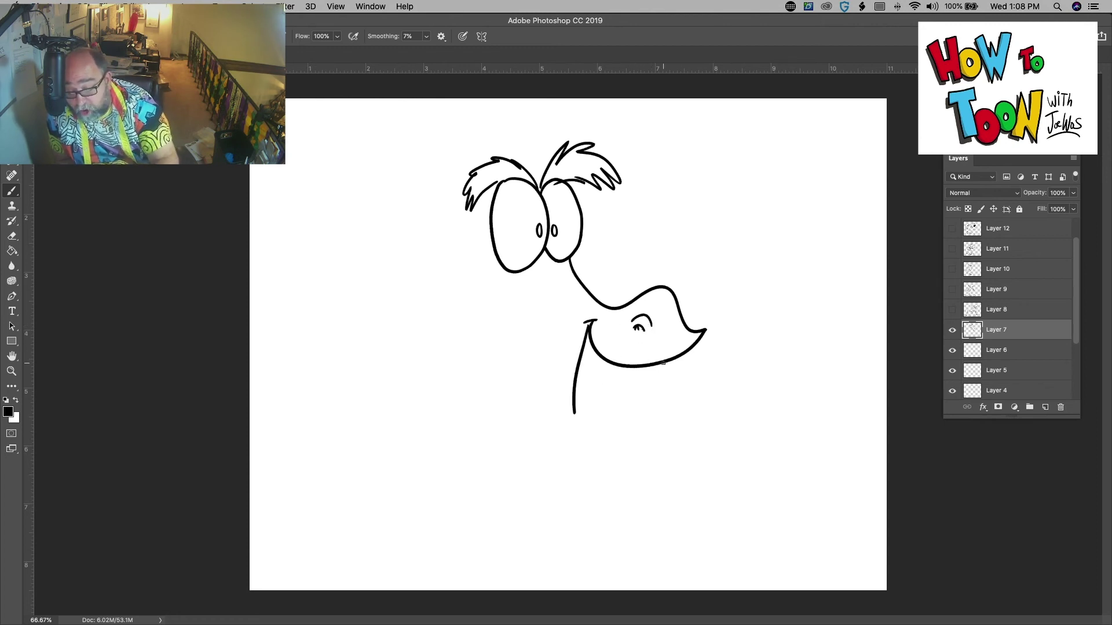
mouse_move(662, 362)
left_mouse_down()
mouse_move(658, 380)
mouse_move(579, 371)
mouse_move(642, 383)
mouse_move(594, 366)
left_mouse_up()
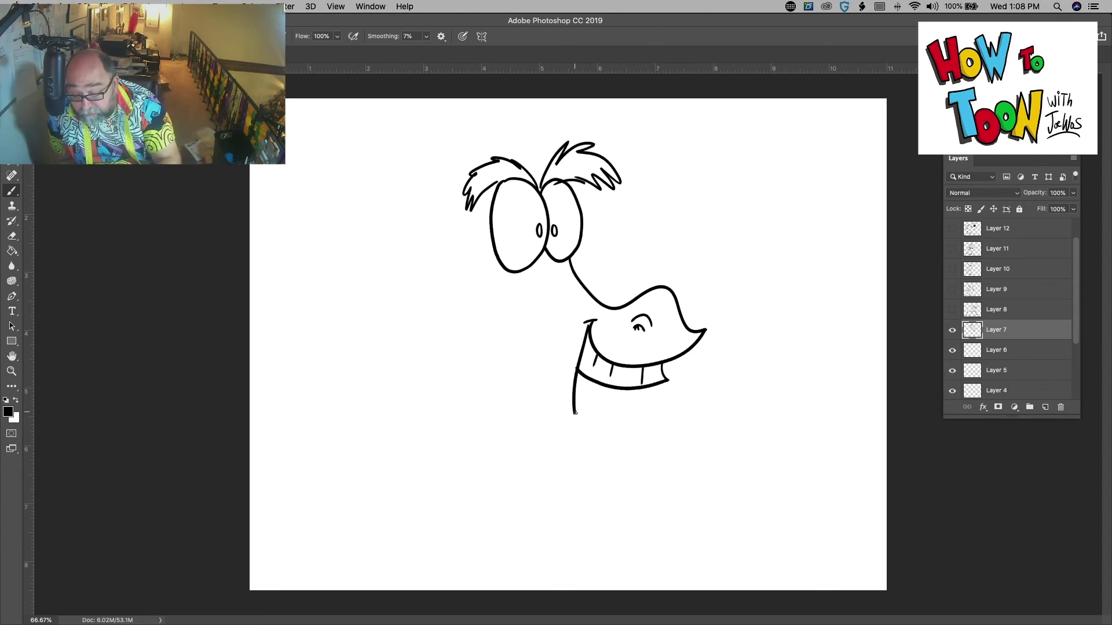
mouse_move(575, 412)
left_mouse_down()
mouse_move(606, 418)
mouse_move(624, 429)
mouse_move(578, 447)
mouse_move(554, 440)
mouse_move(547, 365)
left_mouse_up()
mouse_move(576, 428)
left_mouse_down()
mouse_move(598, 384)
mouse_move(592, 412)
mouse_move(589, 384)
mouse_move(547, 371)
mouse_move(550, 329)
mouse_move(429, 290)
left_mouse_up()
left_click(12, 252)
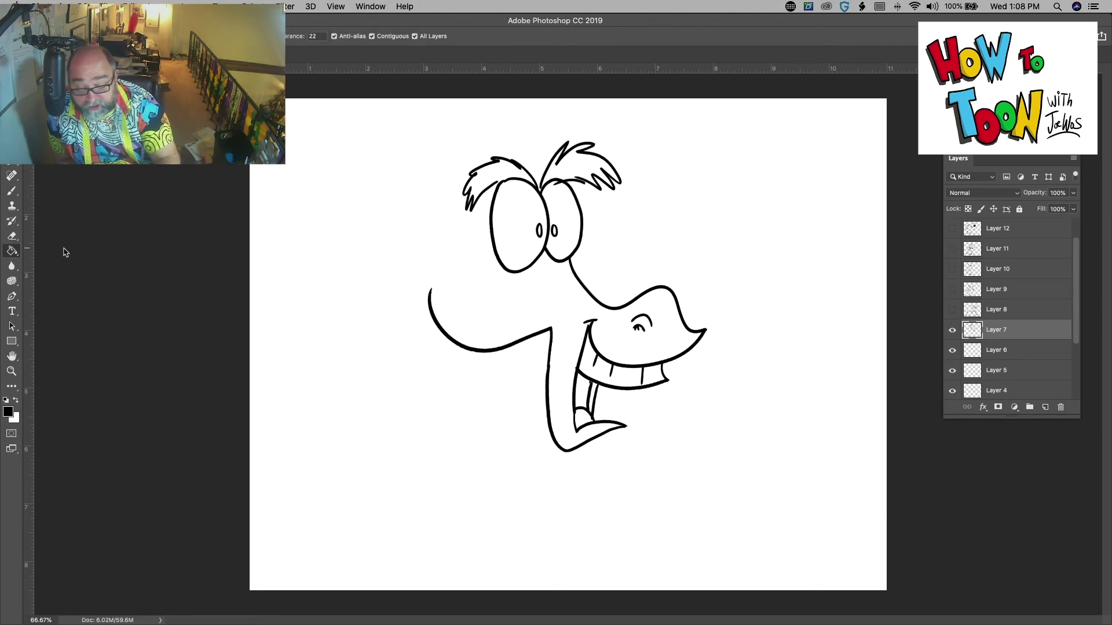
left_click(585, 395)
Step: Draw the horse's pointed ear, swept forelock and wavy mane flowing down behind the head
left_click(12, 191)
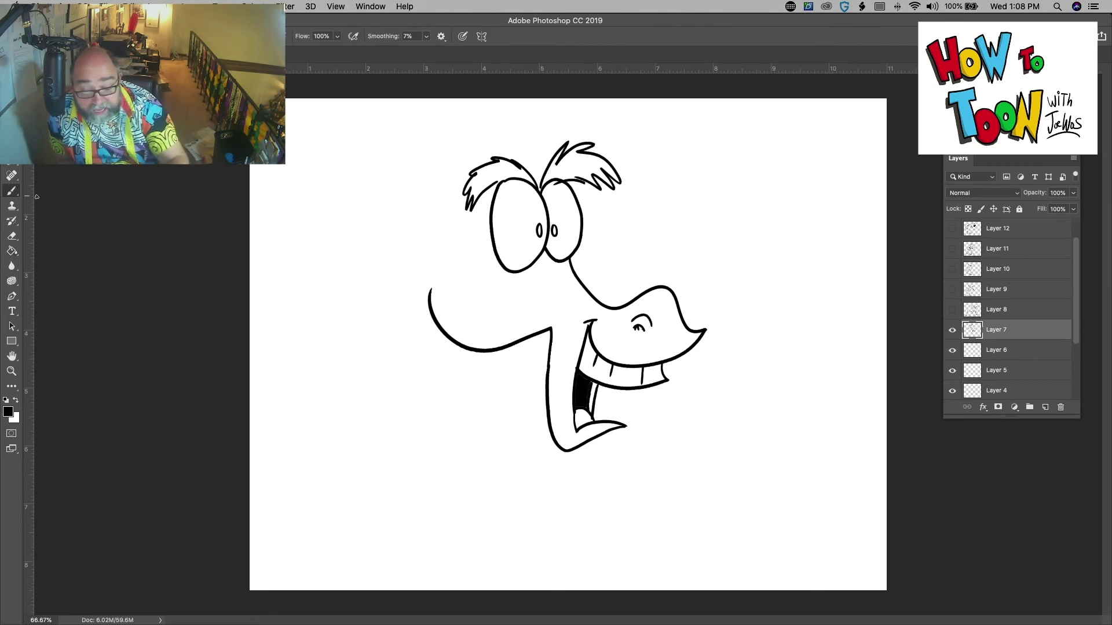
mouse_move(452, 195)
left_mouse_down()
mouse_move(385, 145)
mouse_move(337, 135)
mouse_move(362, 179)
mouse_move(445, 206)
mouse_move(394, 164)
mouse_move(371, 163)
mouse_move(578, 117)
mouse_move(551, 163)
left_mouse_up()
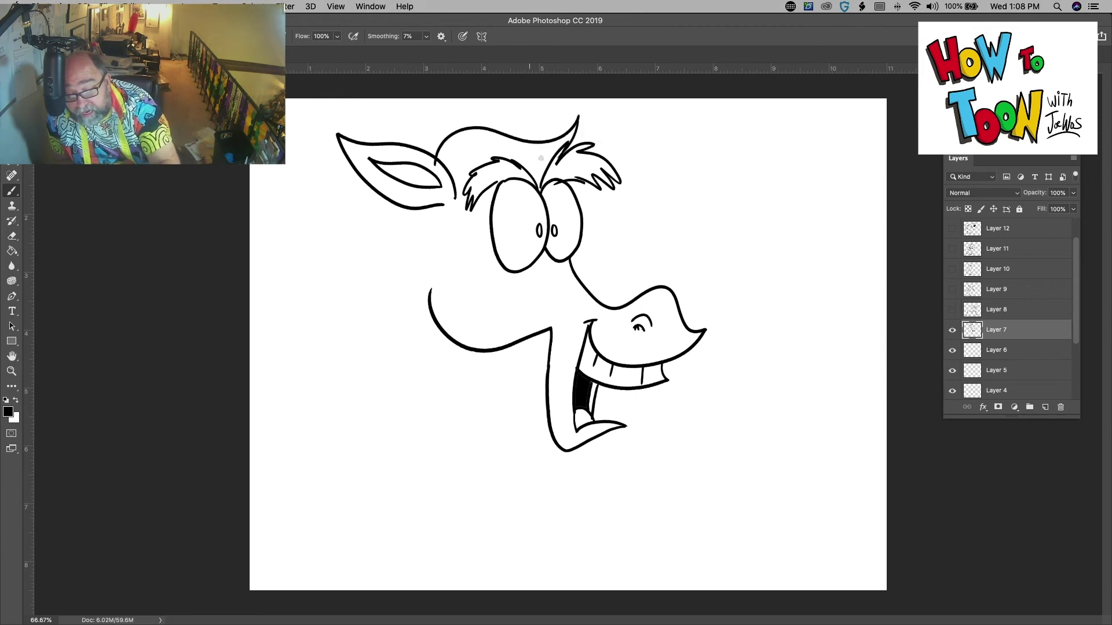
mouse_move(453, 208)
left_mouse_down()
mouse_move(416, 262)
mouse_move(462, 198)
mouse_move(344, 247)
mouse_move(380, 356)
left_mouse_up()
mouse_move(409, 268)
left_mouse_down()
mouse_move(414, 330)
mouse_move(358, 400)
left_mouse_up()
mouse_move(382, 348)
left_mouse_down()
mouse_move(297, 427)
mouse_move(316, 436)
left_mouse_up()
left_click_drag(360, 420, 324, 437)
Step: Draw the horse's neck and chest lines and a raised foreleg ending in a hoof shaded with stripes
mouse_move(464, 350)
left_mouse_down()
mouse_move(480, 389)
mouse_move(507, 587)
left_mouse_up()
left_click_drag(340, 438, 282, 586)
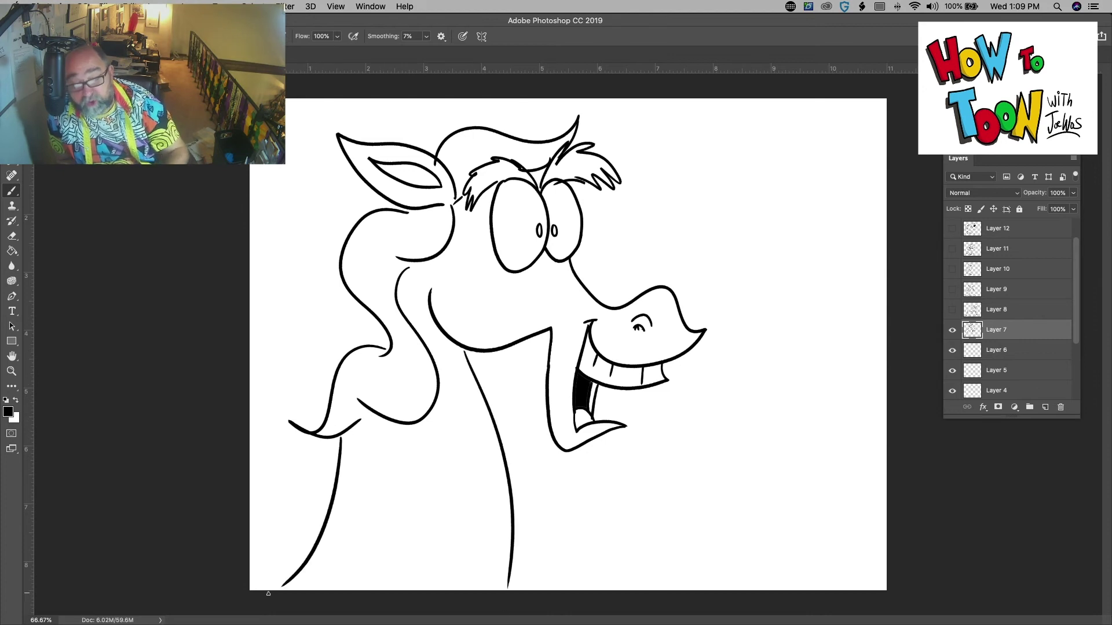
left_click_drag(486, 556, 484, 589)
left_click_drag(446, 553, 448, 590)
mouse_move(514, 538)
left_mouse_down()
mouse_move(630, 496)
mouse_move(635, 512)
mouse_move(588, 587)
left_mouse_up()
mouse_move(634, 495)
left_mouse_down()
mouse_move(682, 448)
mouse_move(701, 498)
mouse_move(636, 511)
mouse_move(658, 468)
mouse_move(662, 492)
left_mouse_up()
left_click_drag(669, 461, 681, 495)
left_click_drag(686, 453, 692, 495)
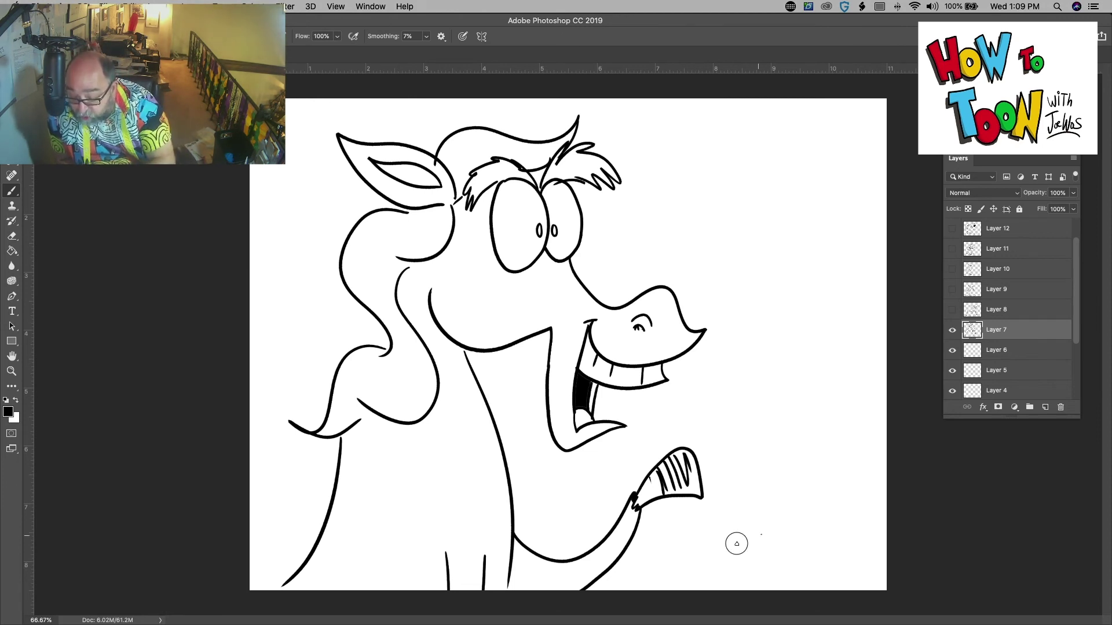
Step: Sign the horse drawing near the canvas's lower-right corner and add a second pointed ear behind the forelock
left_click_drag(722, 547, 762, 535)
left_click_drag(743, 542, 733, 573)
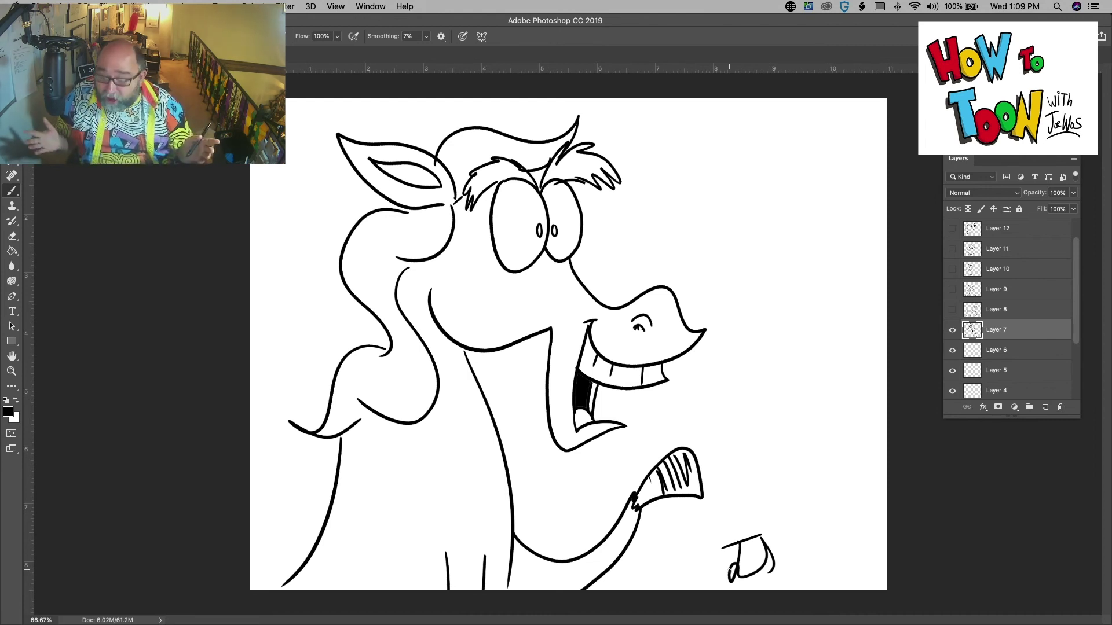
mouse_move(440, 142)
left_mouse_down()
mouse_move(406, 116)
mouse_move(403, 146)
left_mouse_up()
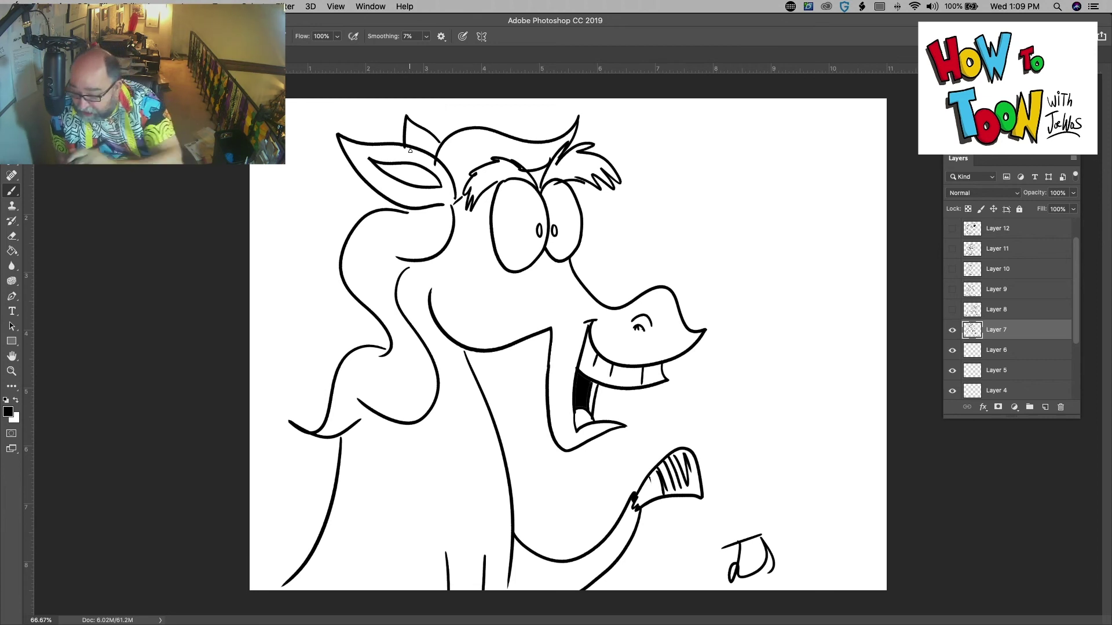
Step: Hide Layer 7 and, on Layer 6, draw a chicken's head with oval eyes, small brows, pointed open beak, comb and hanging wattle
left_click(953, 330)
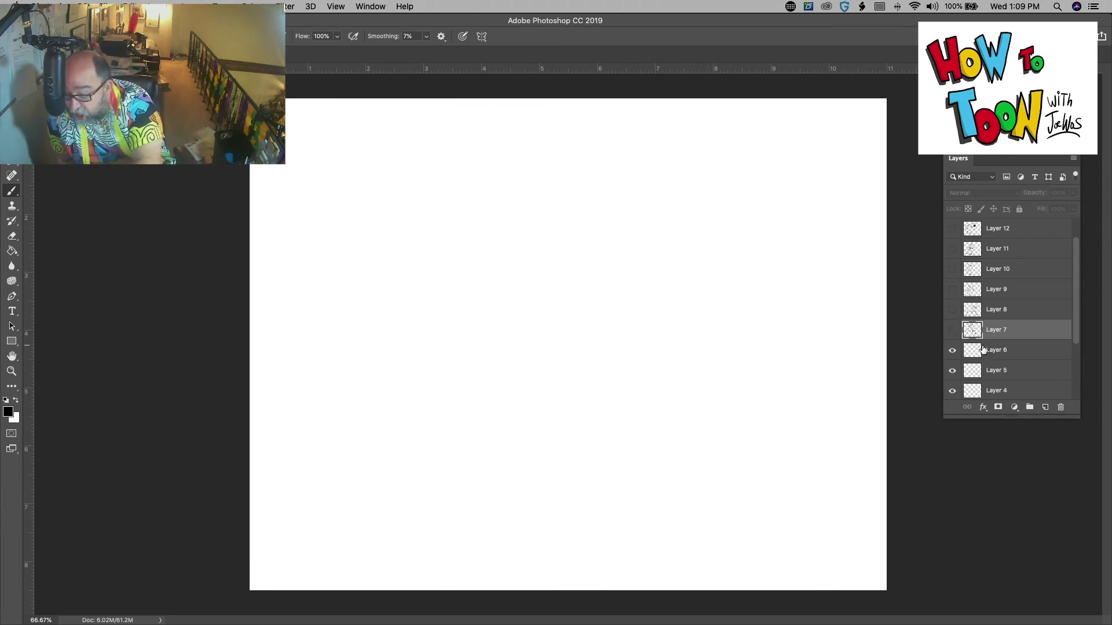
left_click(983, 349)
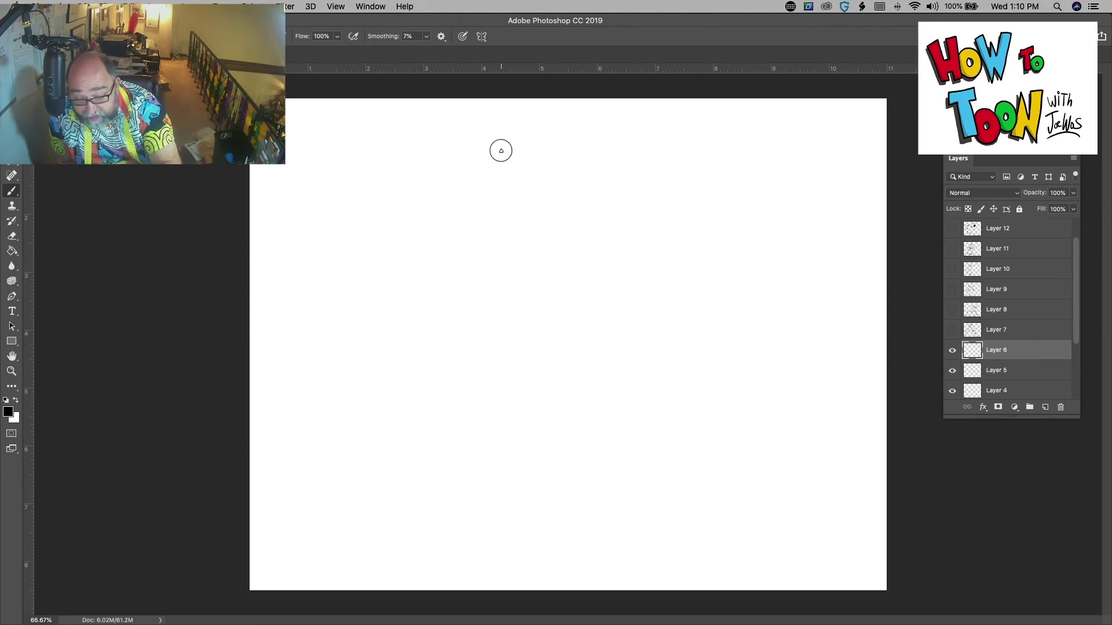
mouse_move(501, 150)
left_mouse_down()
mouse_move(521, 158)
mouse_move(531, 184)
mouse_move(511, 218)
mouse_move(486, 195)
mouse_move(501, 150)
mouse_move(539, 152)
mouse_move(559, 184)
mouse_move(539, 214)
mouse_move(531, 200)
mouse_move(542, 189)
mouse_move(528, 184)
mouse_move(618, 228)
mouse_move(541, 241)
mouse_move(522, 232)
mouse_move(562, 261)
mouse_move(523, 255)
mouse_move(508, 220)
mouse_move(479, 286)
mouse_move(528, 326)
mouse_move(507, 223)
left_mouse_up()
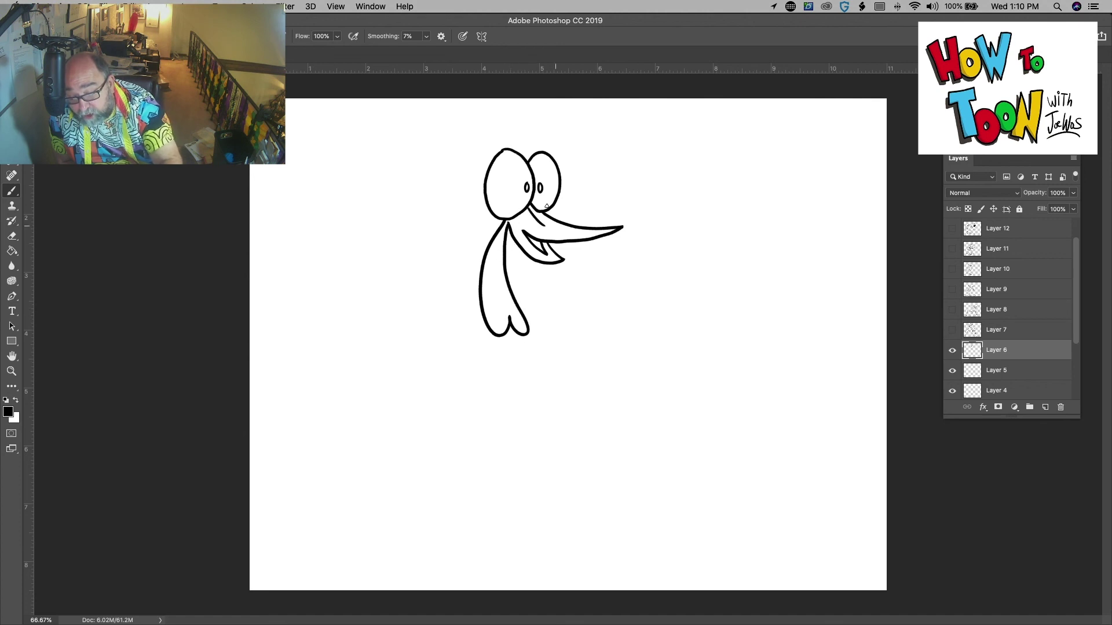
mouse_move(512, 152)
left_mouse_down()
mouse_move(429, 112)
mouse_move(414, 186)
mouse_move(469, 198)
mouse_move(495, 149)
mouse_move(547, 146)
left_mouse_up()
Step: Draw the chicken's thin neck, outstretched scalloped wings, narrow body and flared tutu with a scalloped hem
left_click_drag(524, 254, 555, 367)
mouse_move(525, 266)
left_mouse_down()
mouse_move(672, 314)
mouse_move(667, 347)
mouse_move(607, 388)
mouse_move(551, 376)
mouse_move(415, 380)
mouse_move(458, 402)
mouse_move(528, 398)
mouse_move(511, 442)
mouse_move(582, 455)
mouse_move(578, 387)
left_mouse_up()
mouse_move(604, 445)
left_mouse_down()
mouse_move(610, 484)
mouse_move(489, 486)
mouse_move(474, 435)
mouse_move(509, 445)
left_mouse_up()
Step: Speckle the chicken's tutu with small scattered dots
left_click(518, 472)
left_click(535, 466)
left_click(554, 475)
left_click(574, 470)
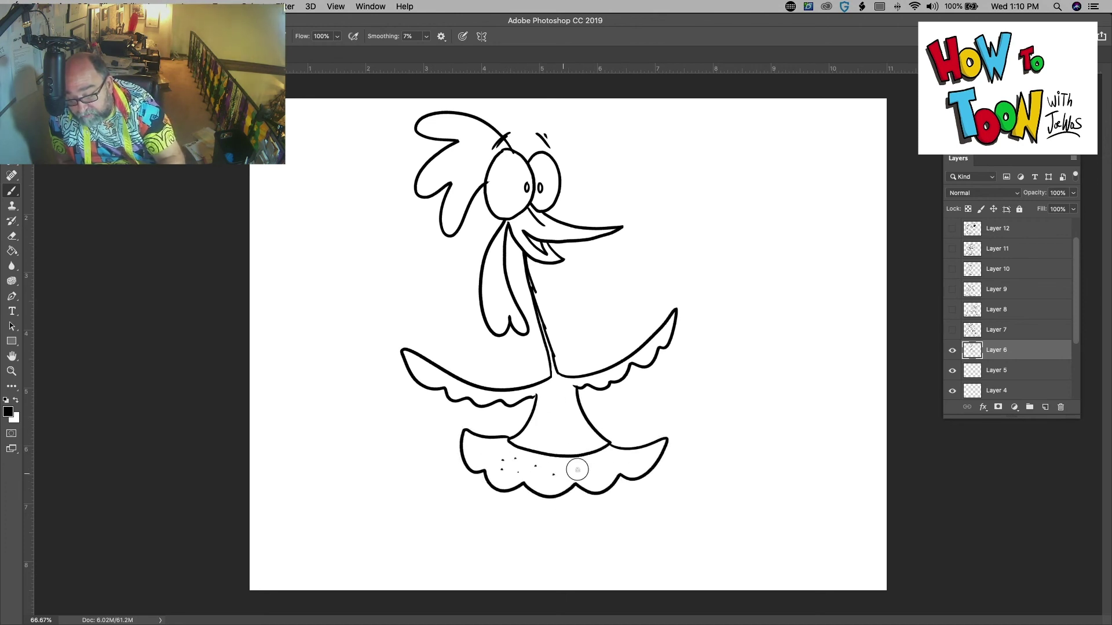
left_click(601, 464)
left_click(599, 478)
Step: Draw the chicken's two thin legs with slipper-shaped feet, one pointing down and one kicked out behind
mouse_move(568, 492)
left_mouse_down()
mouse_move(560, 576)
mouse_move(565, 536)
left_mouse_up()
mouse_move(508, 489)
left_mouse_down()
mouse_move(405, 518)
mouse_move(450, 512)
left_mouse_up()
key("ctrl+z")
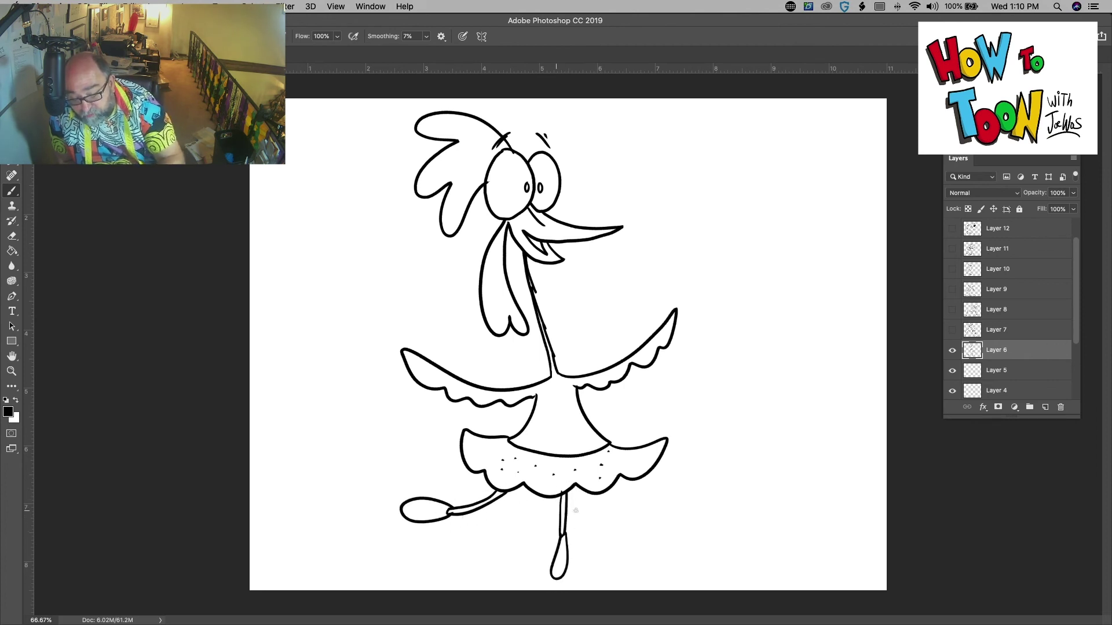
Step: Add curved motion lines on both sides of the chicken's legs and sign the drawing near the canvas's lower-right corner
mouse_move(584, 510)
left_mouse_down()
mouse_move(595, 523)
mouse_move(656, 531)
left_mouse_up()
left_click_drag(410, 458, 387, 488)
left_click_drag(359, 447, 351, 451)
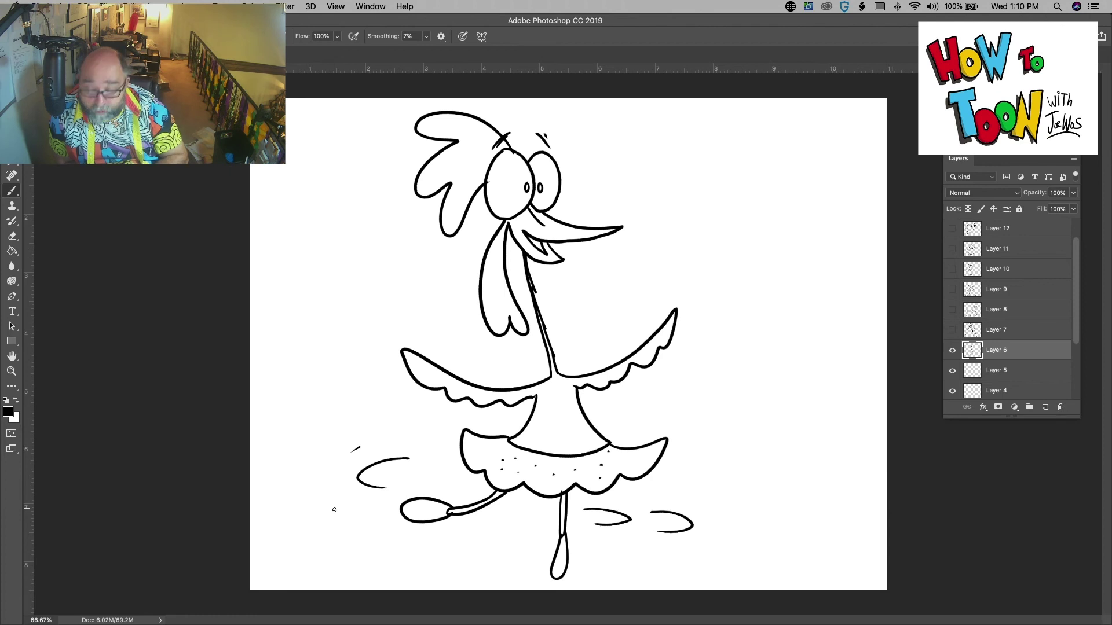
left_click_drag(747, 537, 778, 531)
left_click_drag(762, 535, 735, 564)
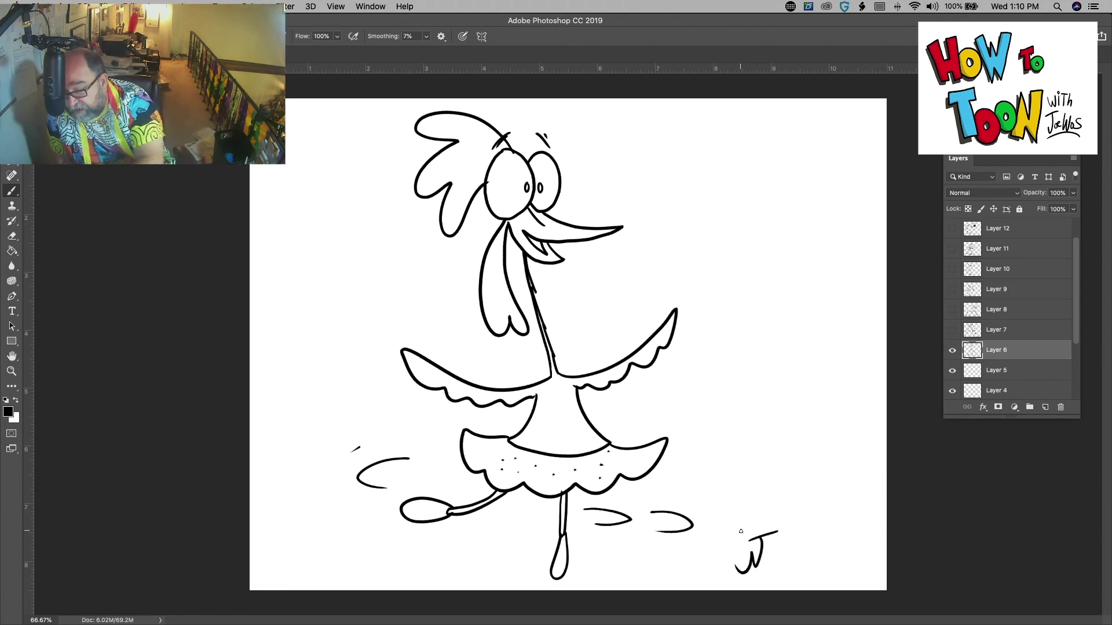
Step: Hide Layer 6 and, on Layer 5, draw a bird with oval eyes, large curved open beak, spiky crest, thin neck and small rounded body
left_click(954, 351)
left_click(997, 370)
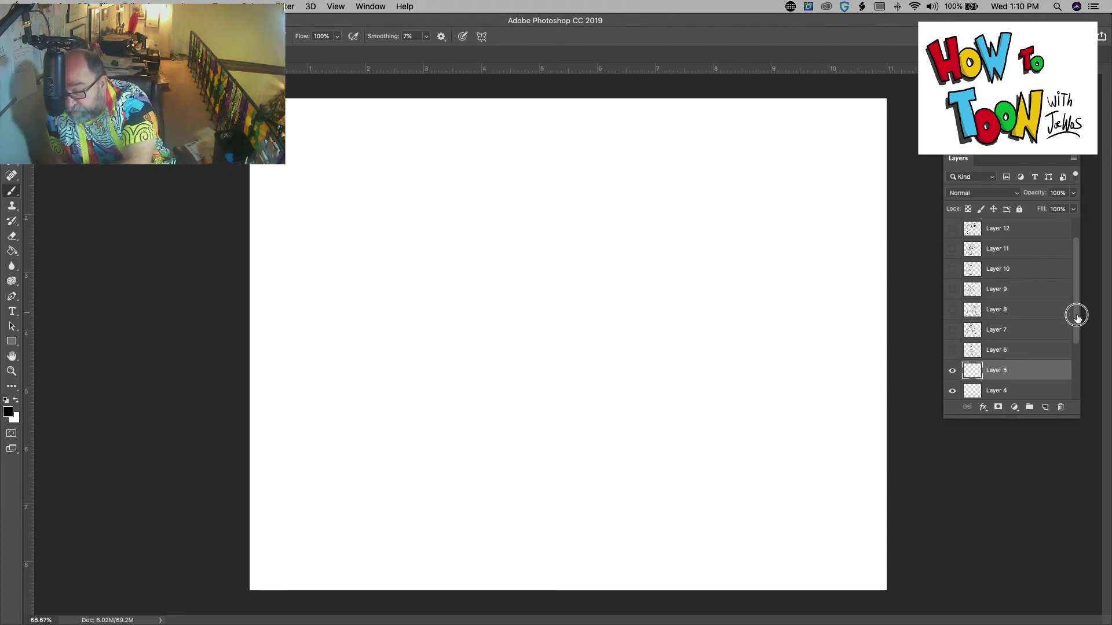
left_click_drag(1077, 315, 1075, 361)
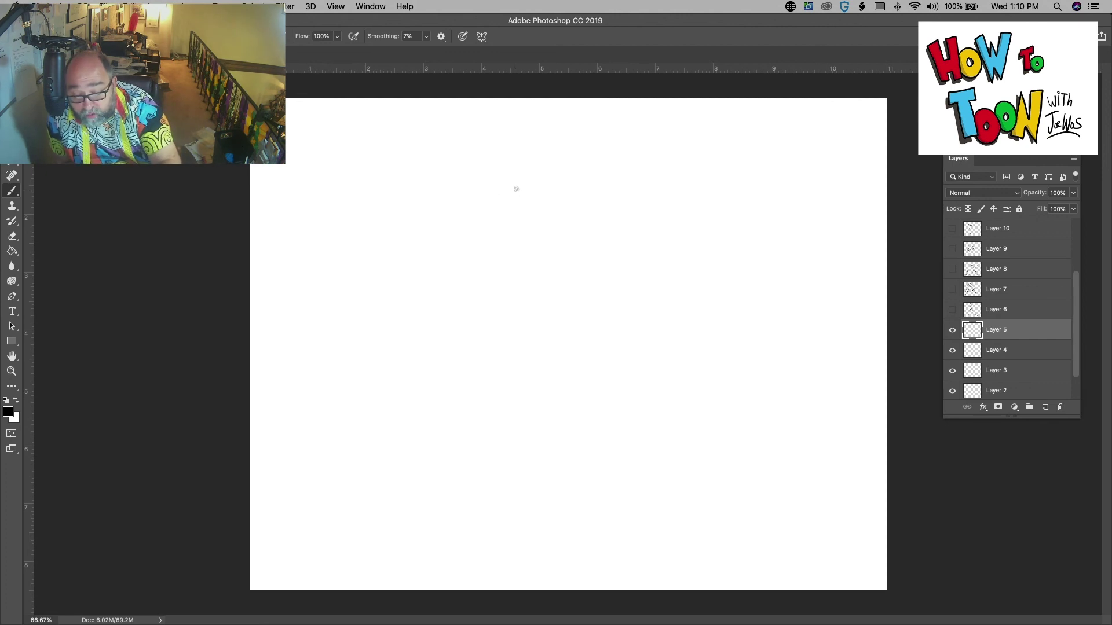
mouse_move(516, 189)
left_mouse_down()
mouse_move(545, 237)
mouse_move(533, 263)
mouse_move(512, 269)
mouse_move(496, 238)
mouse_move(500, 207)
mouse_move(535, 185)
mouse_move(560, 204)
mouse_move(565, 244)
mouse_move(546, 256)
mouse_move(548, 222)
mouse_move(534, 225)
mouse_move(580, 249)
mouse_move(627, 202)
mouse_move(622, 252)
mouse_move(581, 299)
mouse_move(523, 307)
mouse_move(497, 278)
mouse_move(546, 352)
mouse_move(525, 347)
mouse_move(481, 296)
mouse_move(506, 300)
mouse_move(479, 286)
mouse_move(468, 203)
mouse_move(435, 249)
mouse_move(449, 298)
mouse_move(480, 300)
mouse_move(457, 349)
left_mouse_up()
mouse_move(484, 297)
left_mouse_down()
mouse_move(458, 350)
mouse_move(384, 339)
mouse_move(394, 356)
mouse_move(462, 373)
mouse_move(422, 417)
mouse_move(382, 395)
mouse_move(379, 336)
mouse_move(398, 313)
mouse_move(401, 337)
left_mouse_up()
Step: Draw the bird's thin legs standing on a roof peak, with the sloping ridge line and the gable's supporting edges
left_click_drag(412, 417, 405, 463)
mouse_move(408, 417)
left_mouse_down()
mouse_move(402, 454)
mouse_move(425, 496)
mouse_move(439, 487)
mouse_move(405, 455)
mouse_move(414, 449)
mouse_move(448, 466)
mouse_move(249, 502)
left_mouse_up()
mouse_move(413, 489)
left_mouse_down()
mouse_move(389, 591)
mouse_move(405, 597)
left_mouse_up()
mouse_move(425, 496)
left_mouse_down()
mouse_move(449, 596)
mouse_move(485, 591)
left_mouse_up()
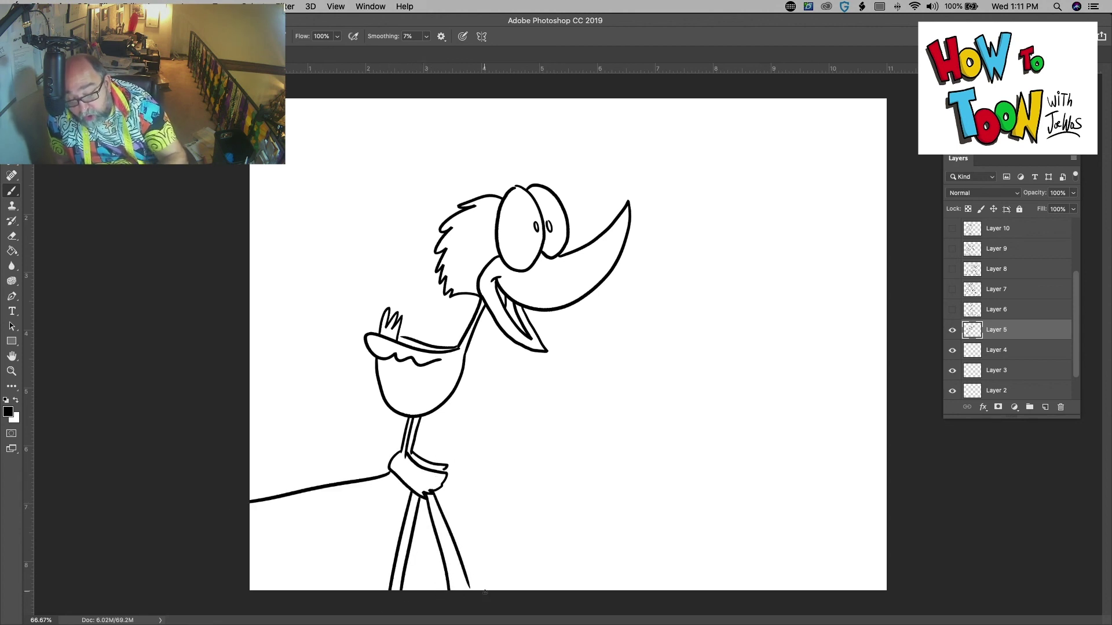
Step: Add short raised eyebrow strokes above the bird's eyes and small shading lines on its beak
left_click_drag(508, 157, 494, 187)
mouse_move(510, 159)
left_mouse_down()
mouse_move(502, 179)
mouse_move(534, 157)
left_mouse_up()
left_click_drag(528, 160, 543, 179)
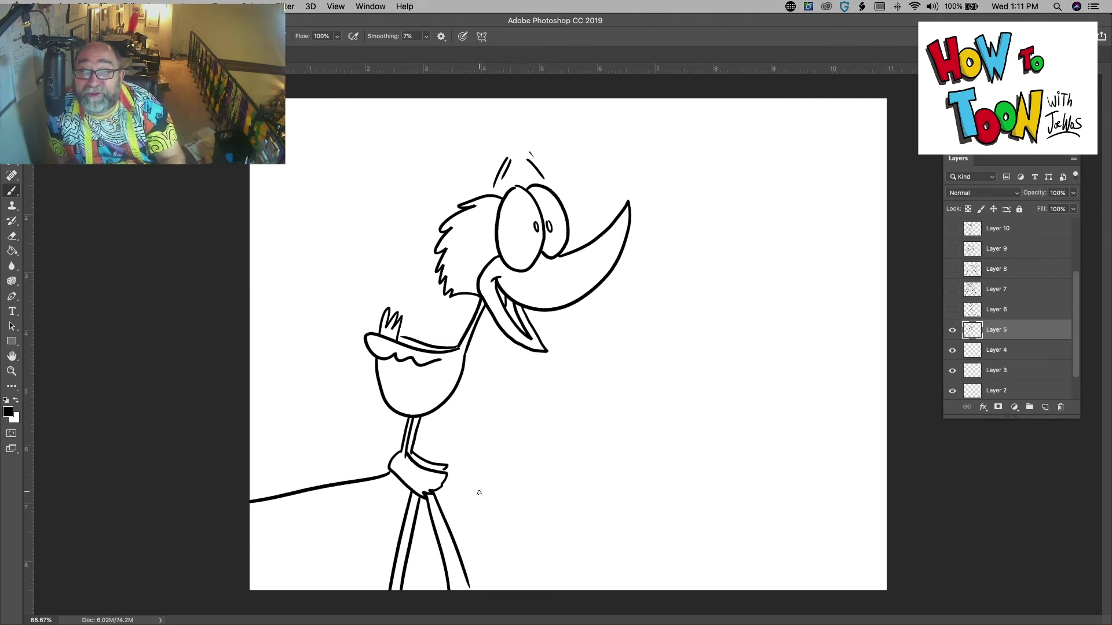
left_click_drag(562, 258, 554, 284)
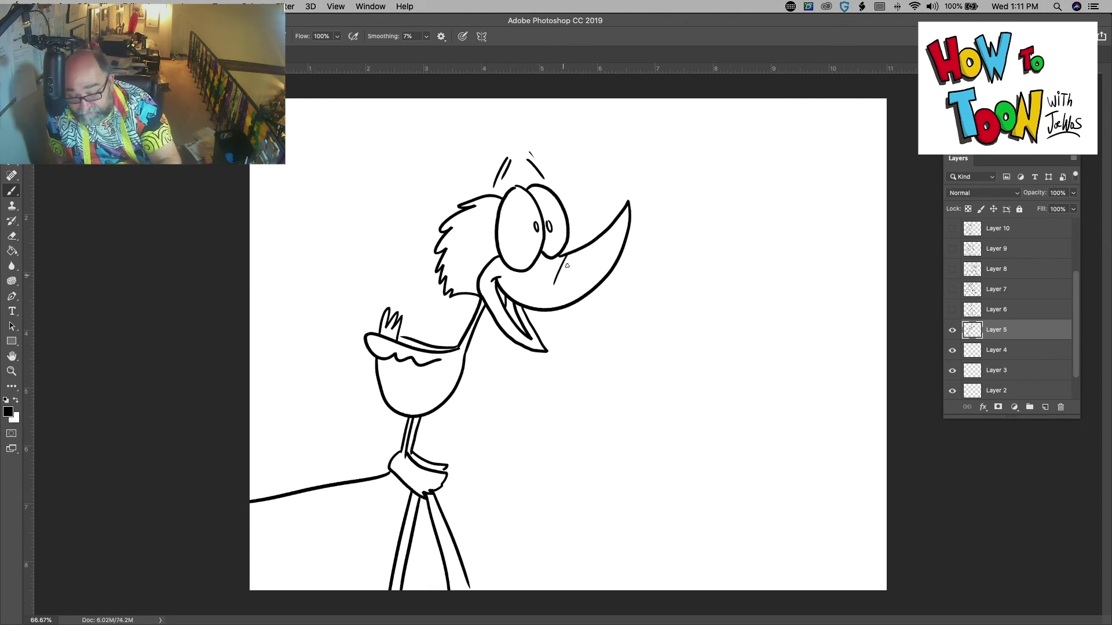
Step: Draw a partial sun with short rays in the upper-right corner of the canvas
left_click_drag(887, 172, 737, 99)
mouse_move(727, 140)
left_mouse_down()
mouse_move(701, 168)
mouse_move(714, 204)
mouse_move(748, 235)
left_mouse_up()
left_click_drag(826, 207, 814, 260)
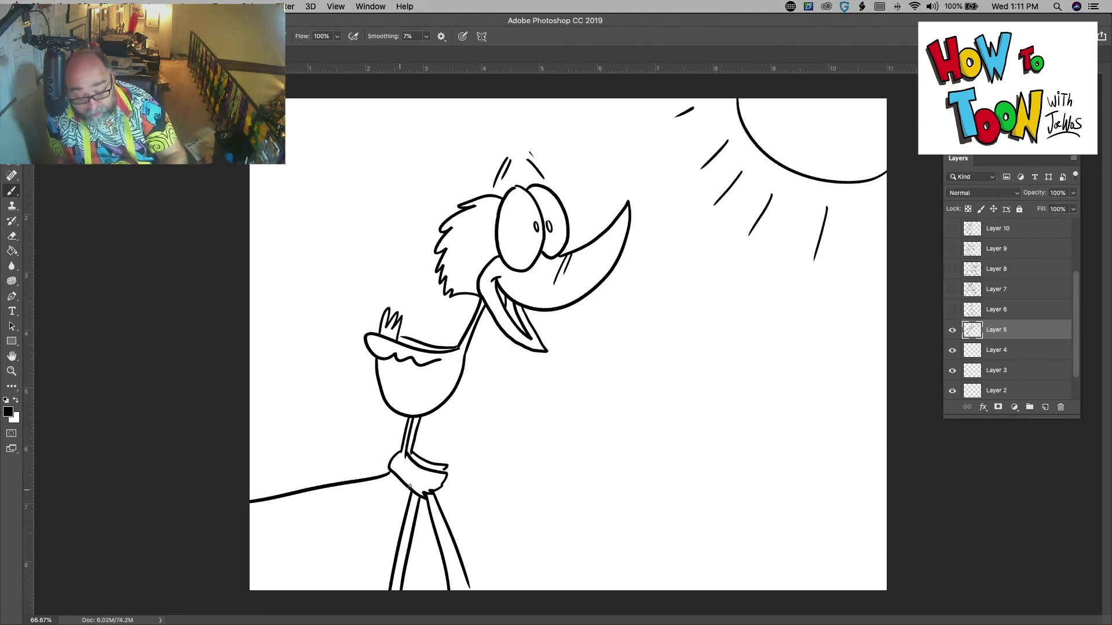
Step: Cover the roof with rows of scalloped shingles and add short detail lines on the bird's chest
mouse_move(408, 493)
left_mouse_down()
mouse_move(254, 512)
mouse_move(303, 523)
mouse_move(252, 524)
left_mouse_up()
left_click_drag(405, 527, 269, 555)
mouse_move(403, 555)
left_mouse_down()
mouse_move(290, 573)
mouse_move(261, 557)
left_mouse_up()
left_click_drag(454, 378, 431, 385)
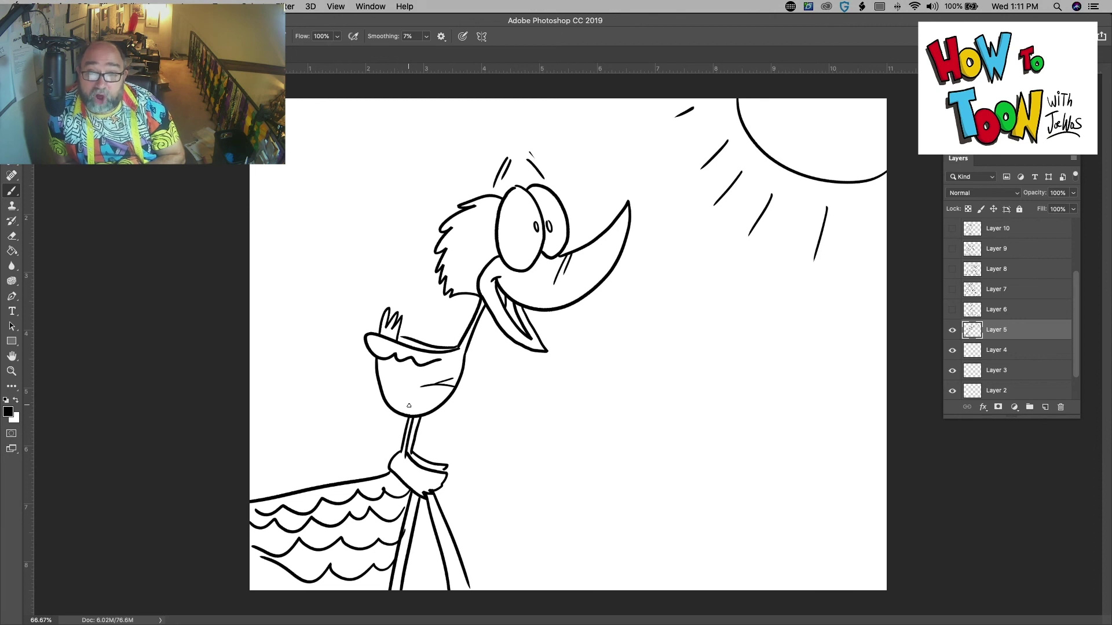
Step: Sign the bird drawing near the canvas's lower-right corner and hide the Layers panel
mouse_move(815, 519)
left_mouse_down()
mouse_move(777, 536)
mouse_move(793, 554)
mouse_move(823, 547)
mouse_move(802, 564)
left_mouse_up()
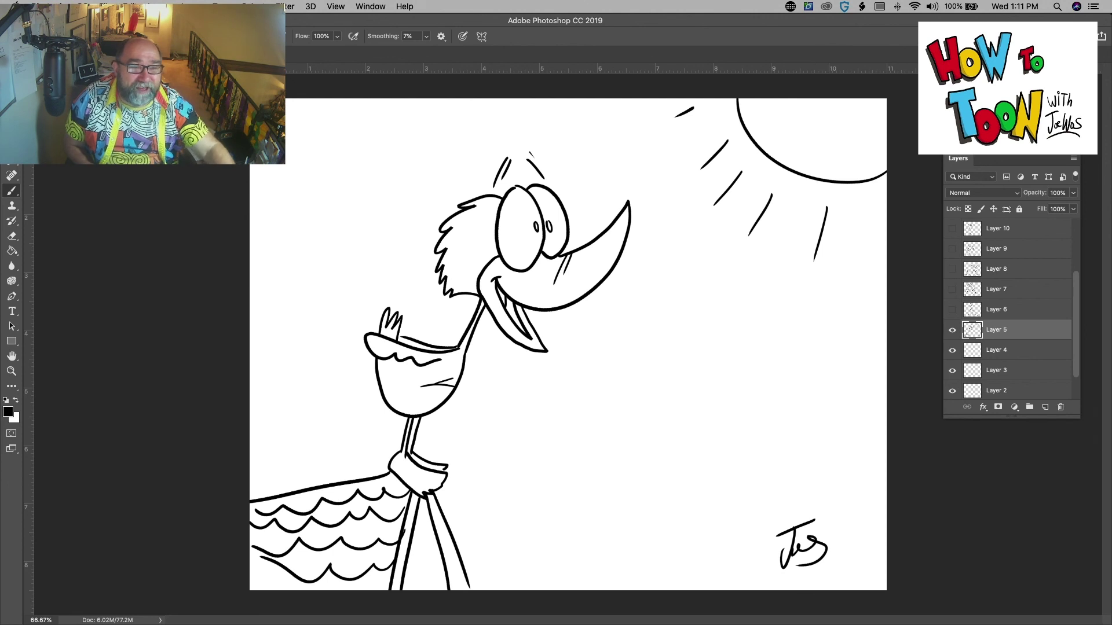
key("F7")
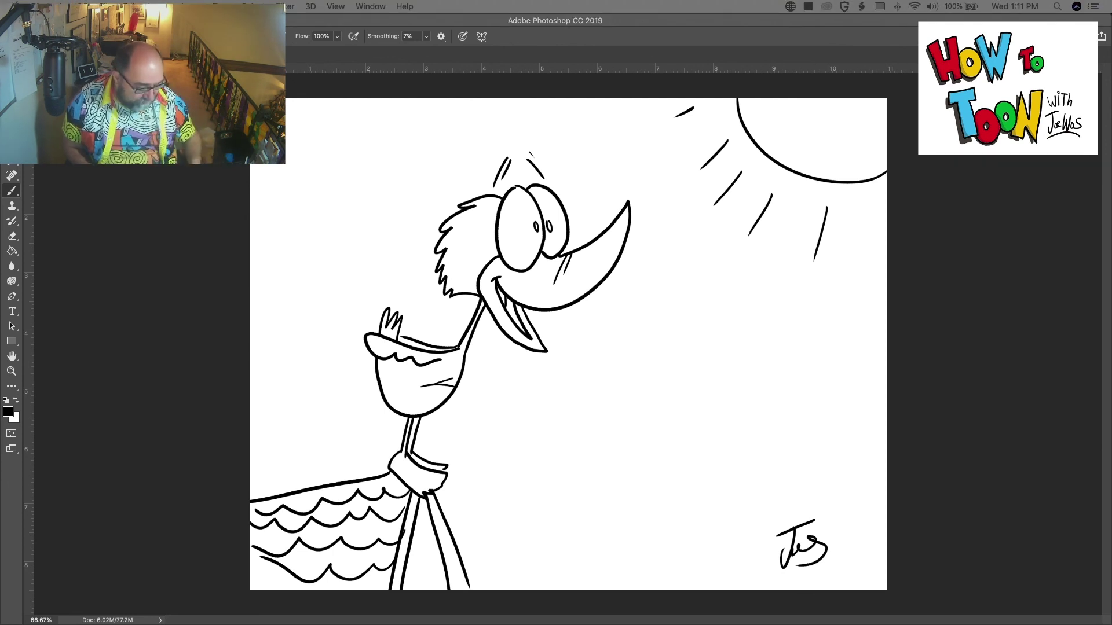